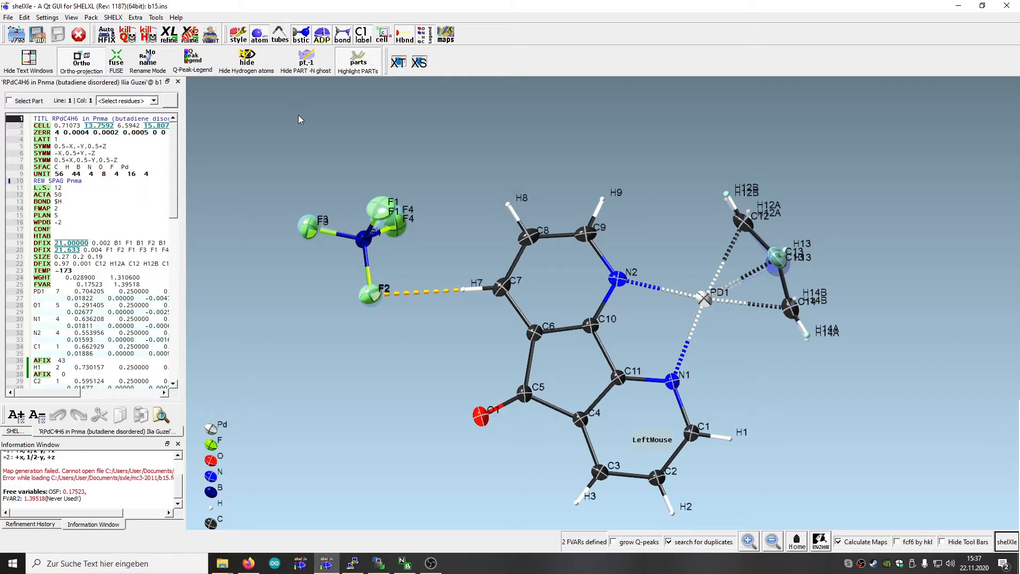
# Solve the b15 structure with the XT program and load the Pnma solution b15_a.res
pyautogui.moveTo(809, 448); pyautogui.dragTo(823, 369)
pyautogui.moveTo(851, 236); pyautogui.dragTo(830, 257)
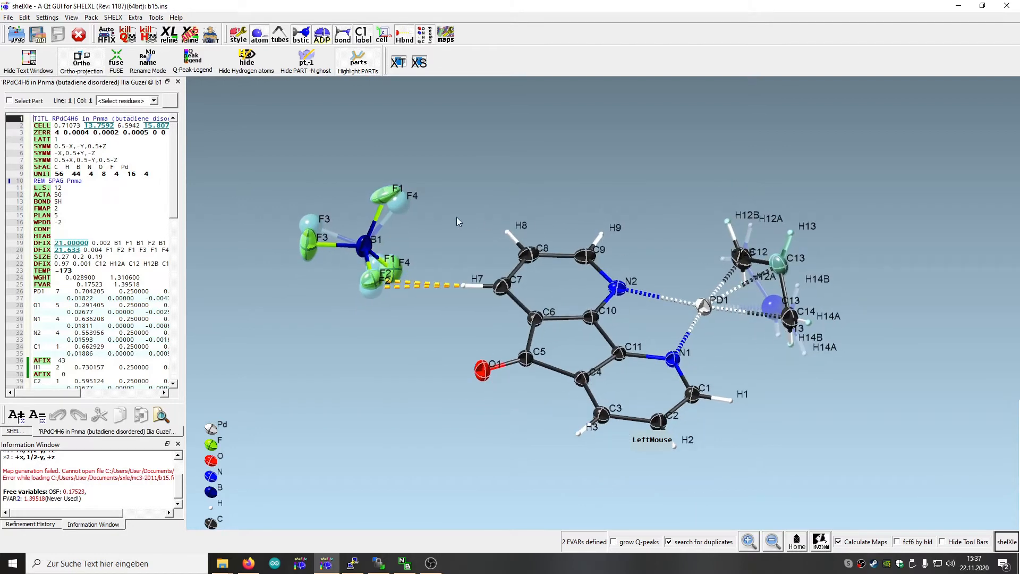
pyautogui.click(398, 62)
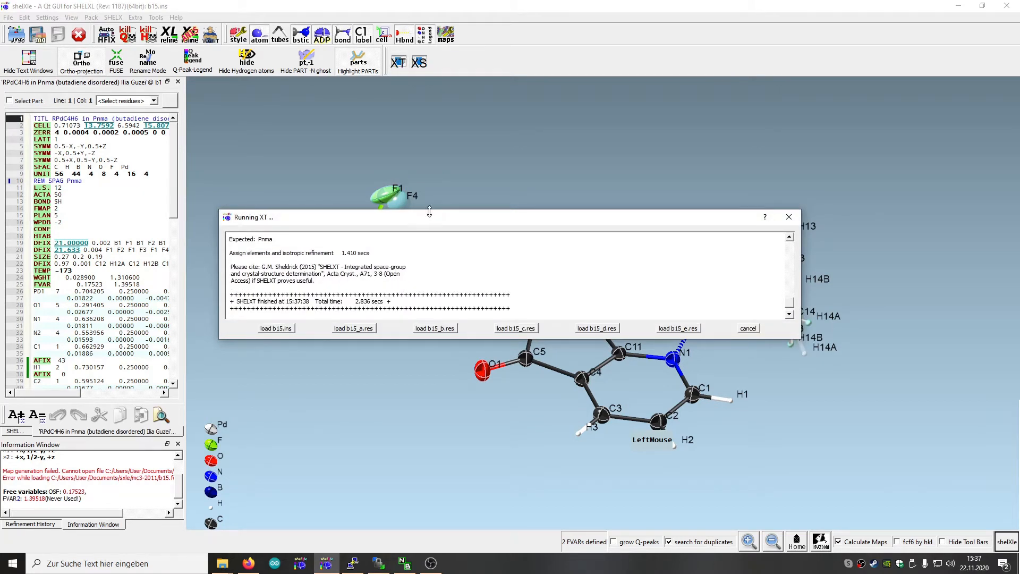
pyautogui.moveTo(429, 212); pyautogui.dragTo(429, 2)
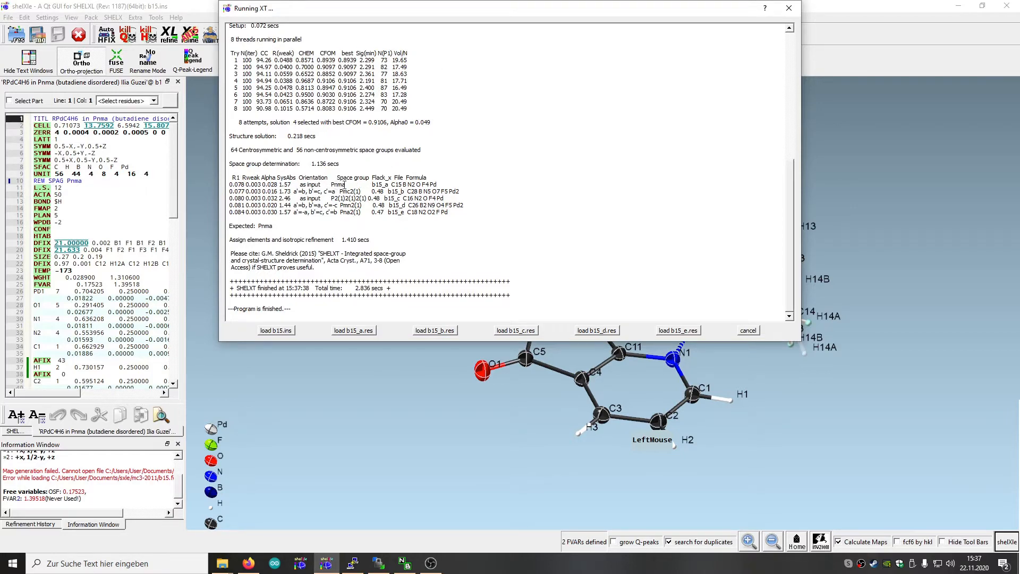
pyautogui.click(353, 330)
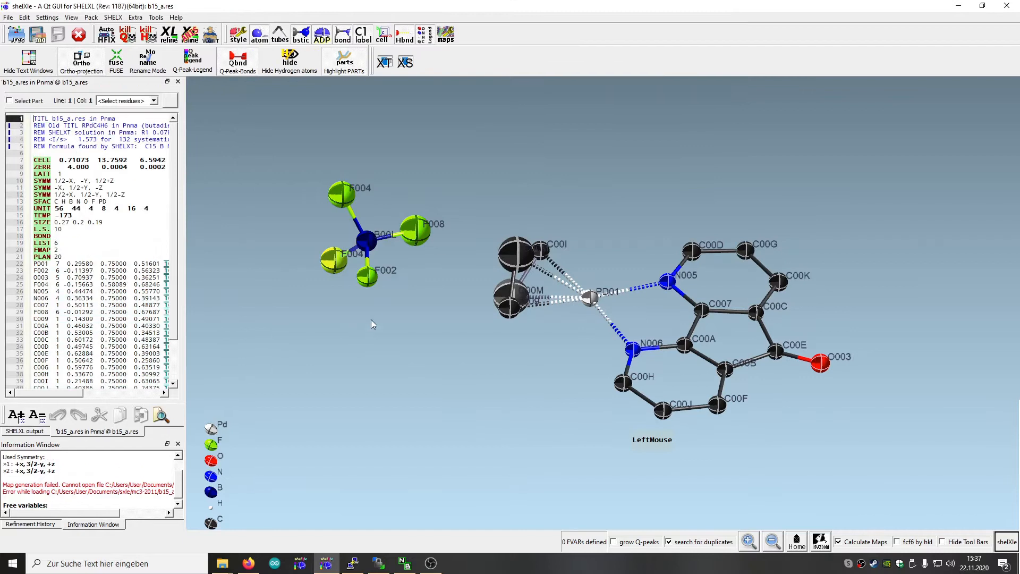
# Run the automatic labeling procedure (AuLa) on all atoms of the b15_a.res solution
pyautogui.moveTo(540, 97); pyautogui.dragTo(552, 231)
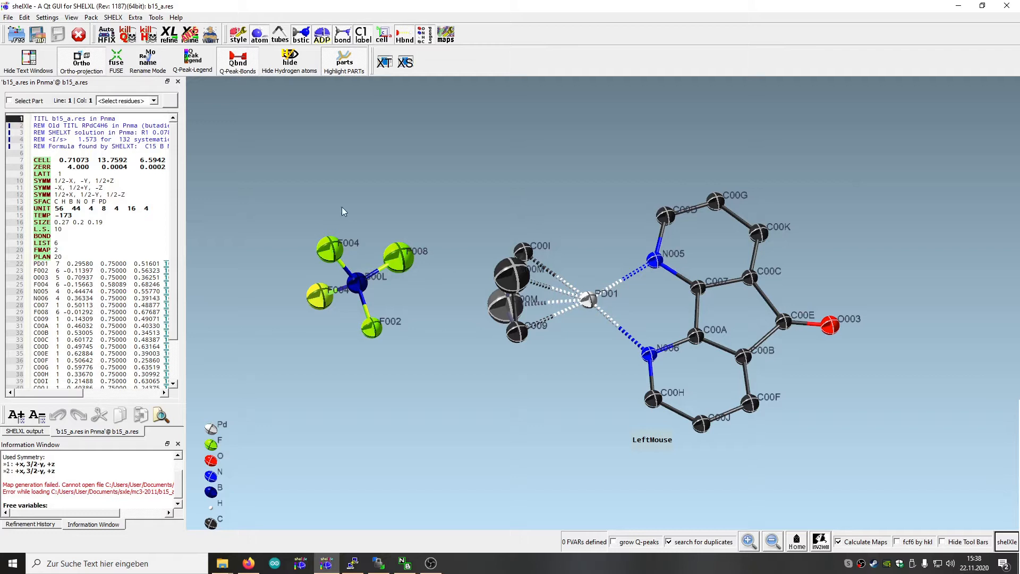
pyautogui.click(113, 17)
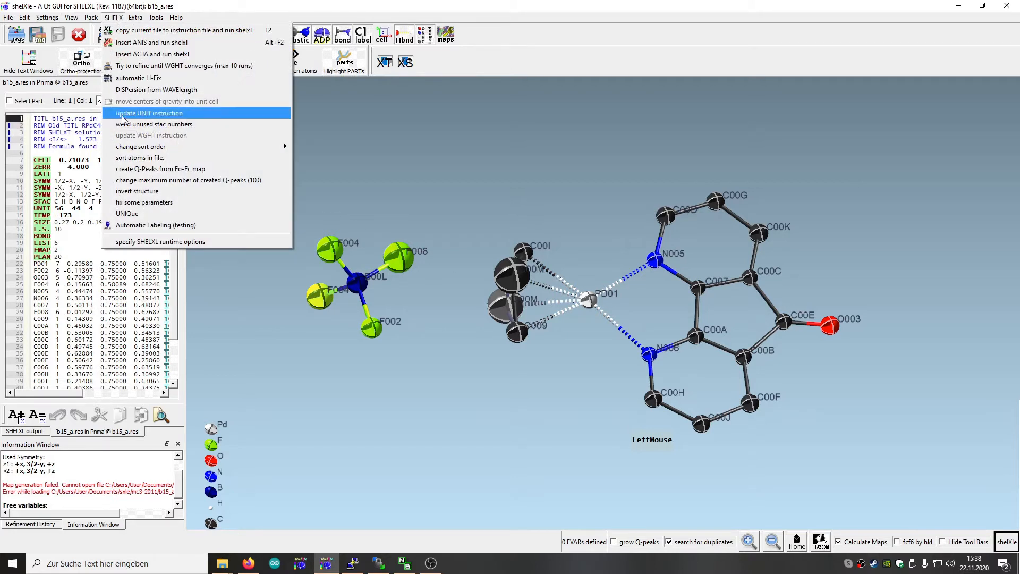
pyautogui.click(128, 225)
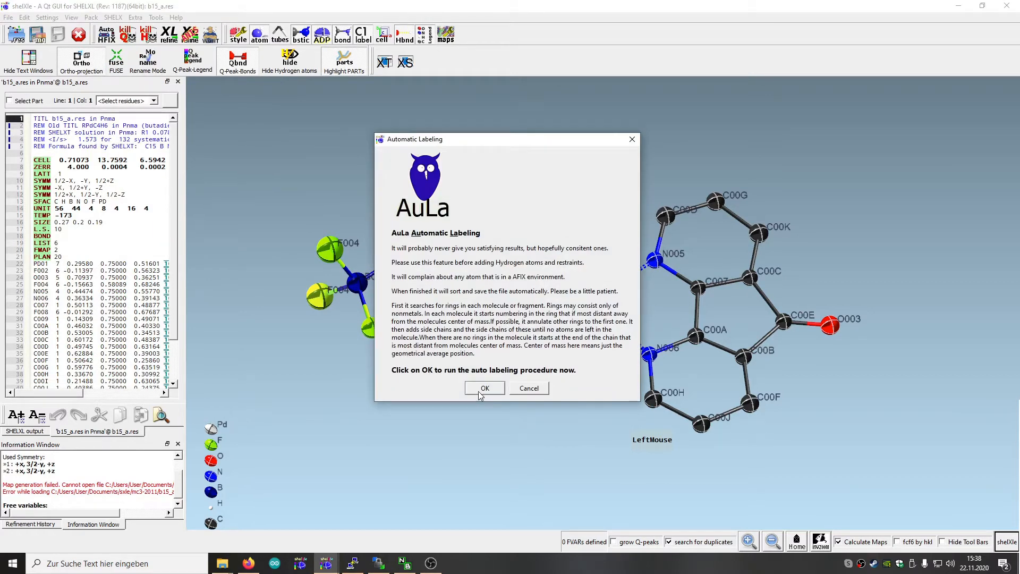
pyautogui.click(484, 388)
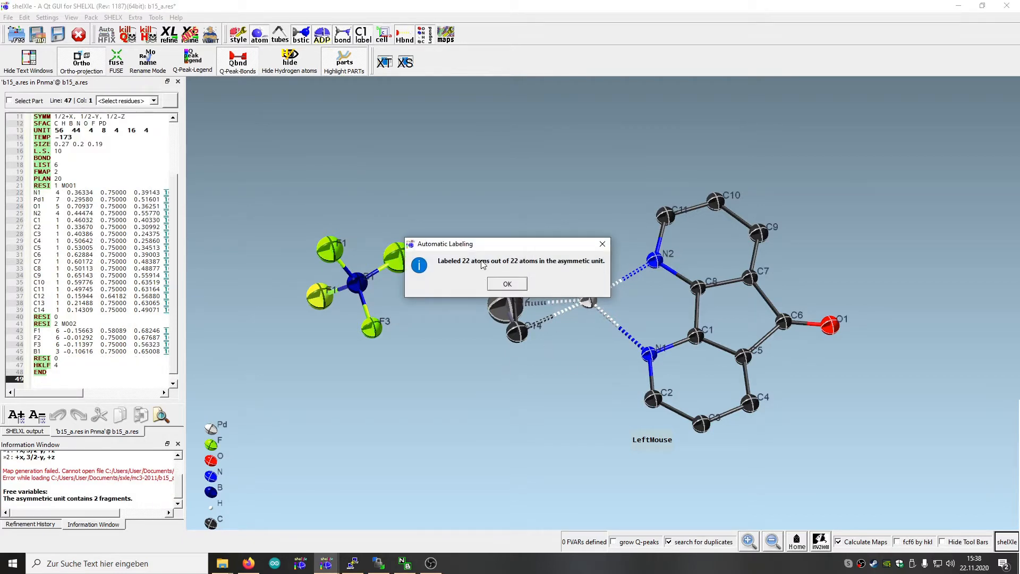
pyautogui.click(503, 285)
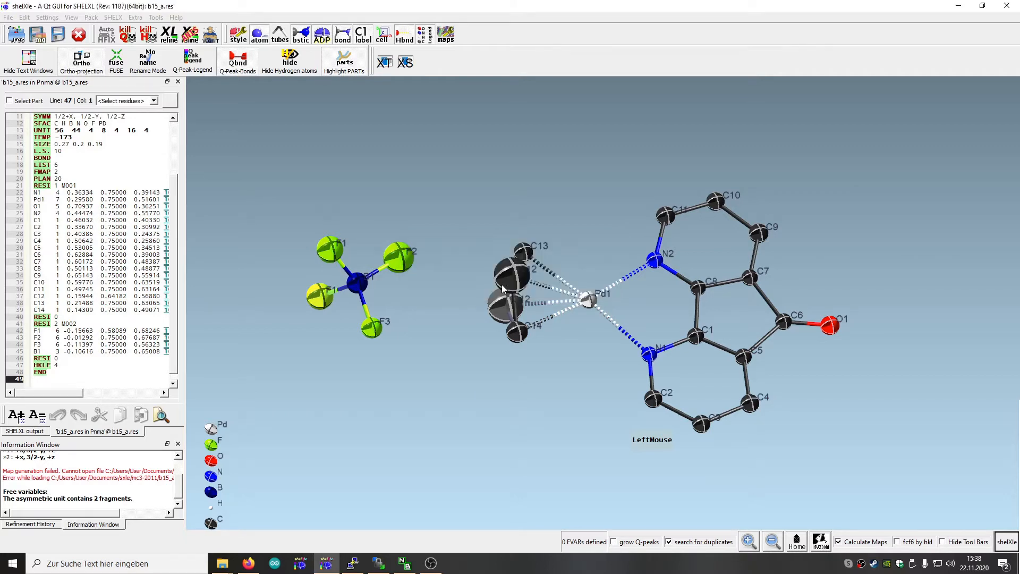
# Widen the instruction file editor to show the occupancy columns, and select the large C12 atom and its symmetry equivalent
pyautogui.moveTo(473, 406); pyautogui.dragTo(346, 317)
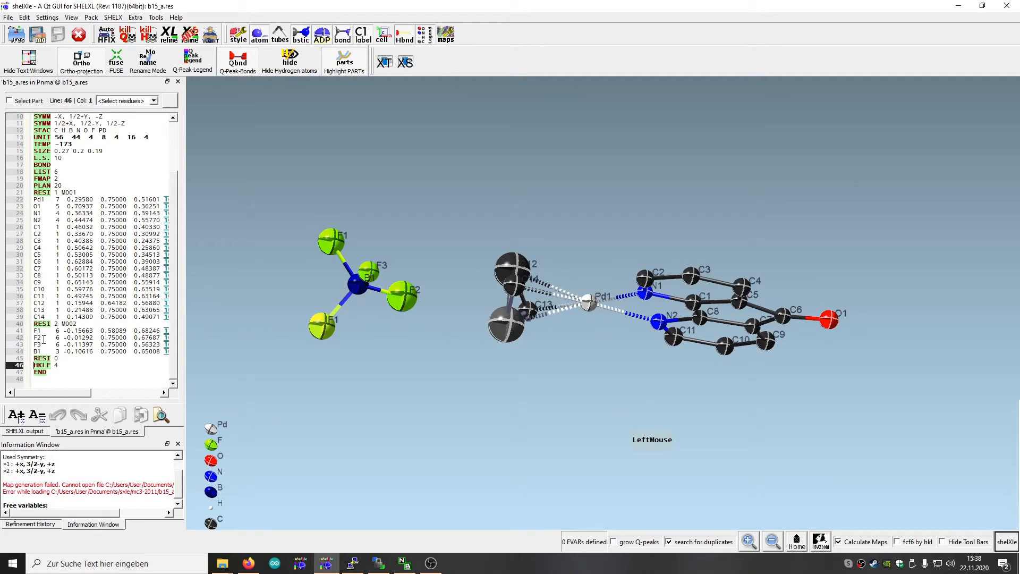
pyautogui.moveTo(474, 382); pyautogui.dragTo(515, 336)
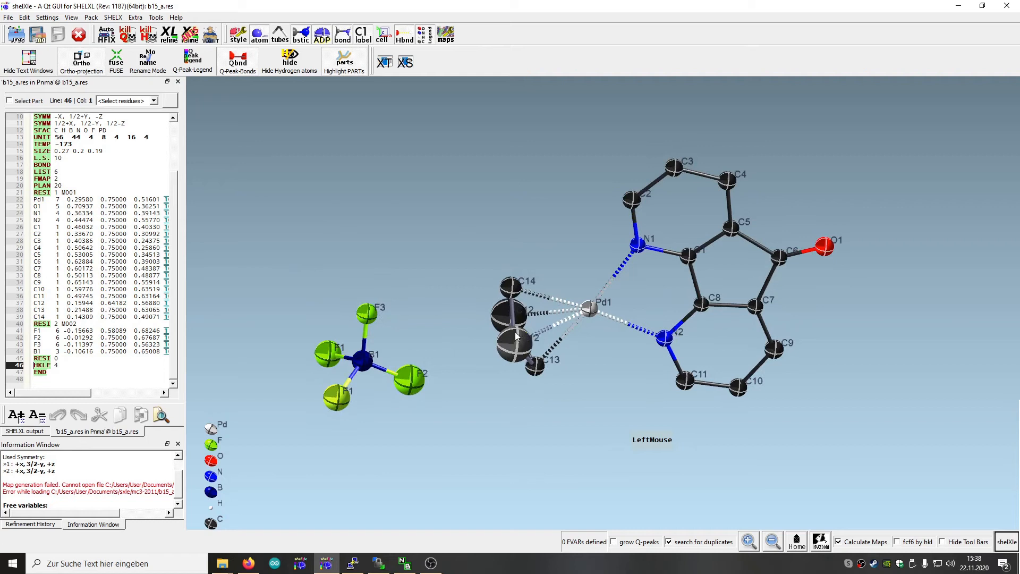
pyautogui.moveTo(537, 420); pyautogui.dragTo(490, 364)
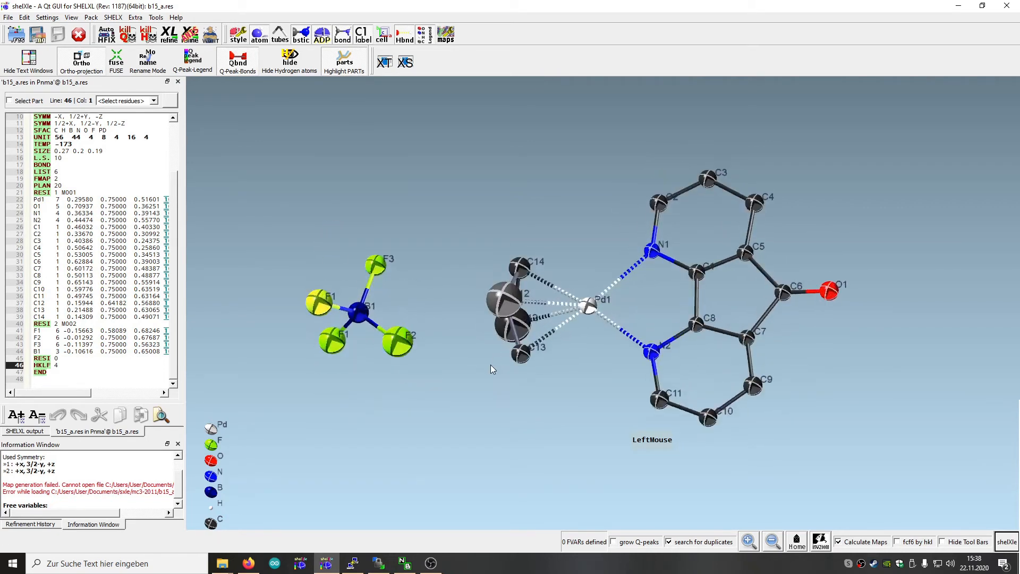
pyautogui.click(502, 302)
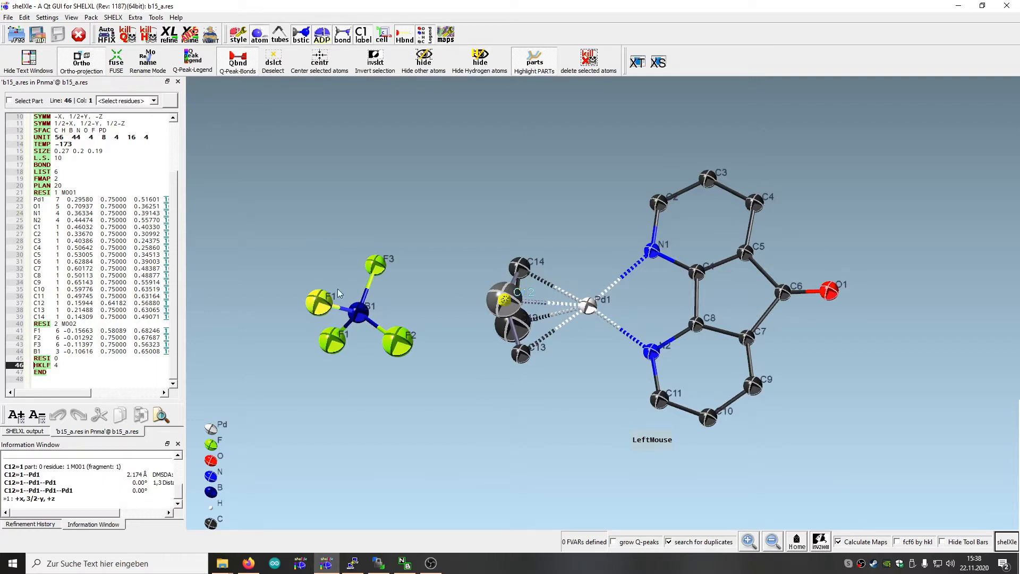
pyautogui.moveTo(185, 241); pyautogui.dragTo(388, 238)
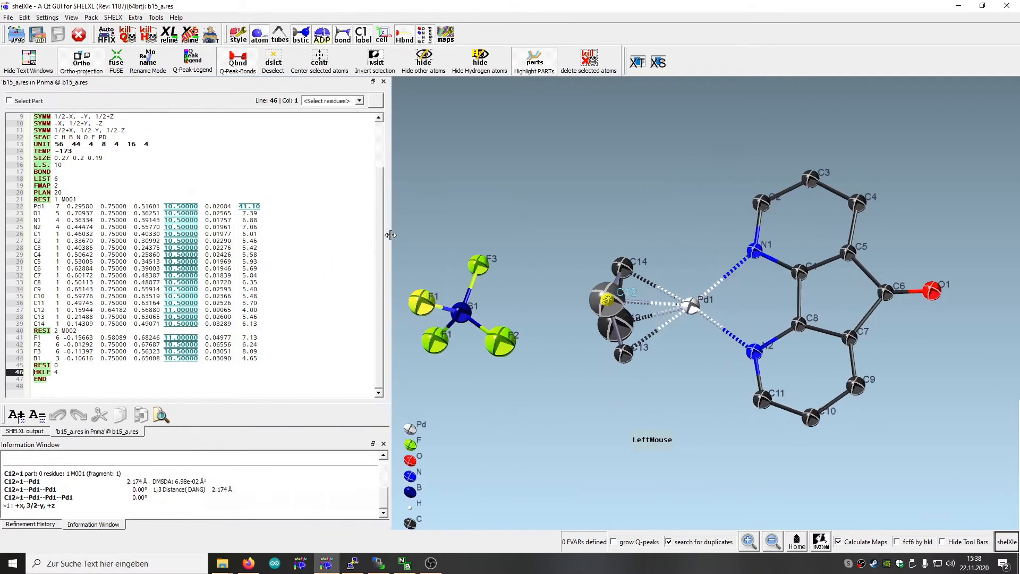
pyautogui.click(620, 327)
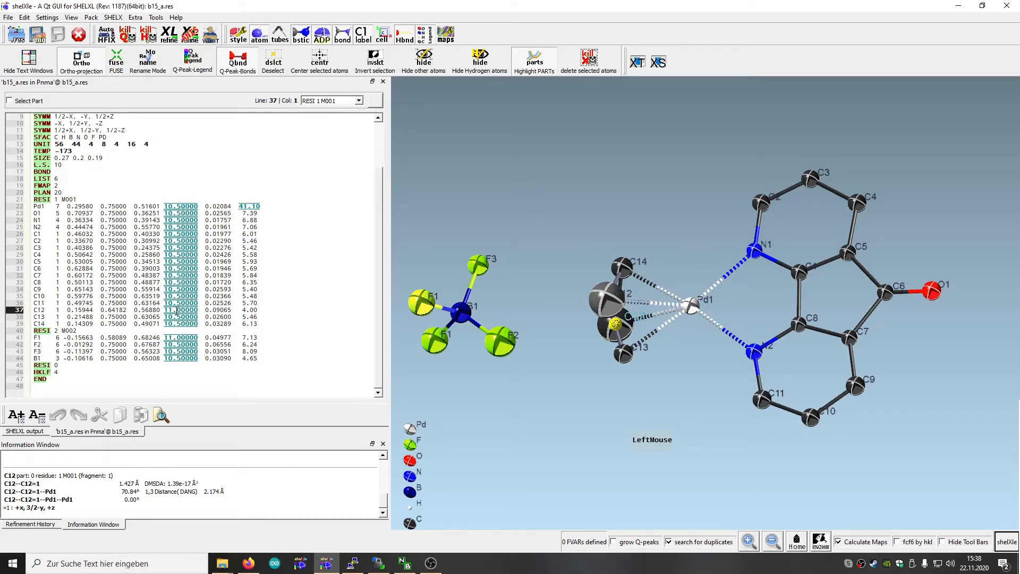
# Examine the disordered C12 position, the neighbouring C13 and C14 atoms, and the fluorine atoms around B1 from several angles
pyautogui.moveTo(532, 422); pyautogui.dragTo(637, 383)
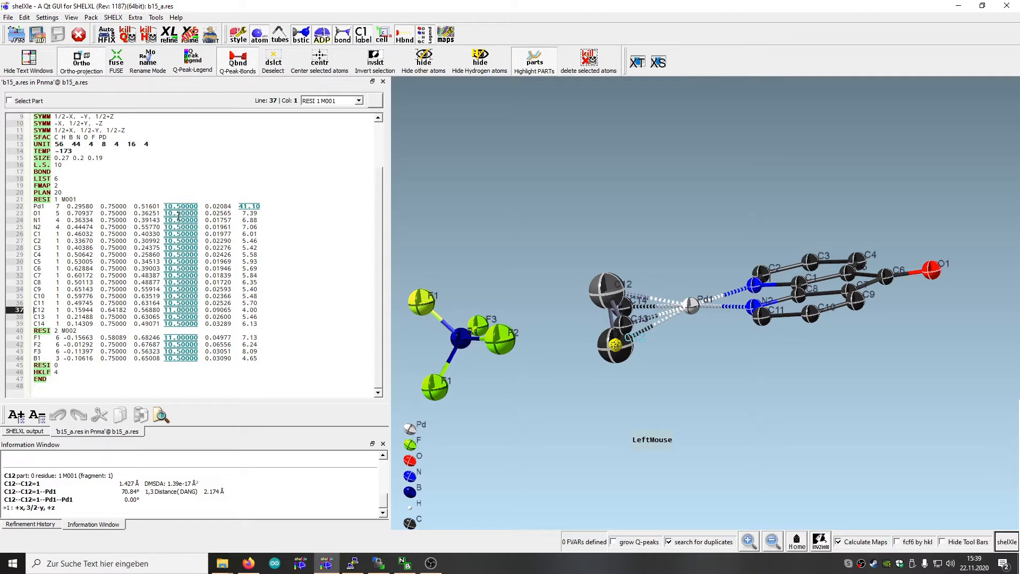
pyautogui.moveTo(789, 380)
pyautogui.mouseDown()
pyautogui.moveTo(817, 413)
pyautogui.moveTo(804, 416)
pyautogui.moveTo(807, 391)
pyautogui.moveTo(789, 420)
pyautogui.moveTo(787, 458)
pyautogui.moveTo(808, 453)
pyautogui.moveTo(795, 370)
pyautogui.mouseUp()
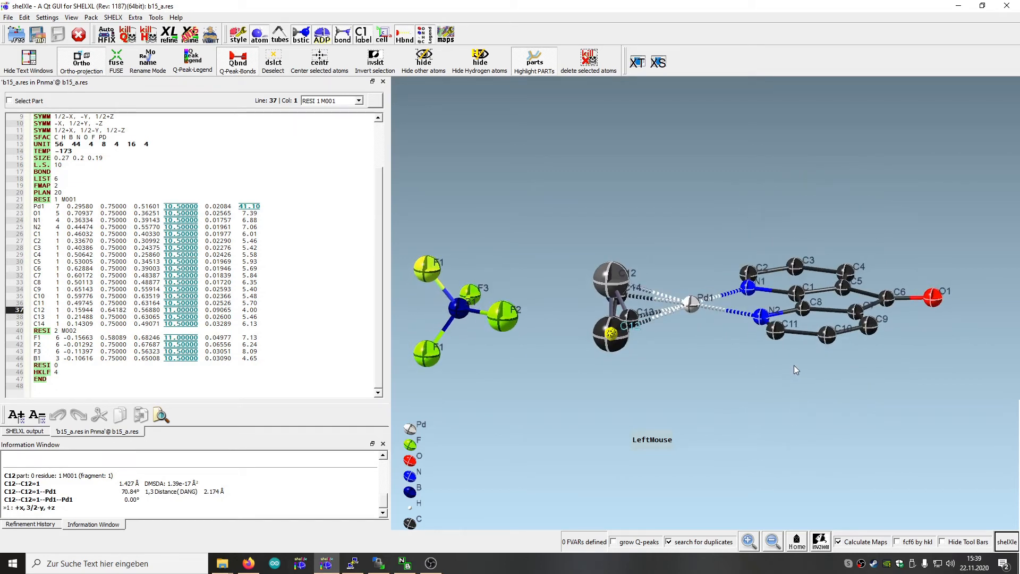
pyautogui.moveTo(647, 398); pyautogui.dragTo(606, 426)
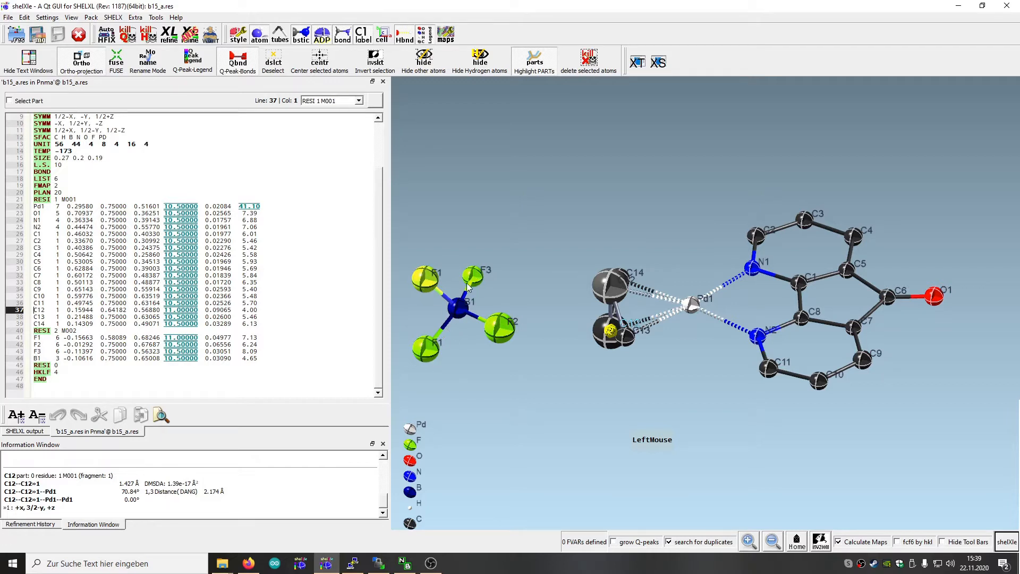
pyautogui.moveTo(473, 394); pyautogui.dragTo(473, 315)
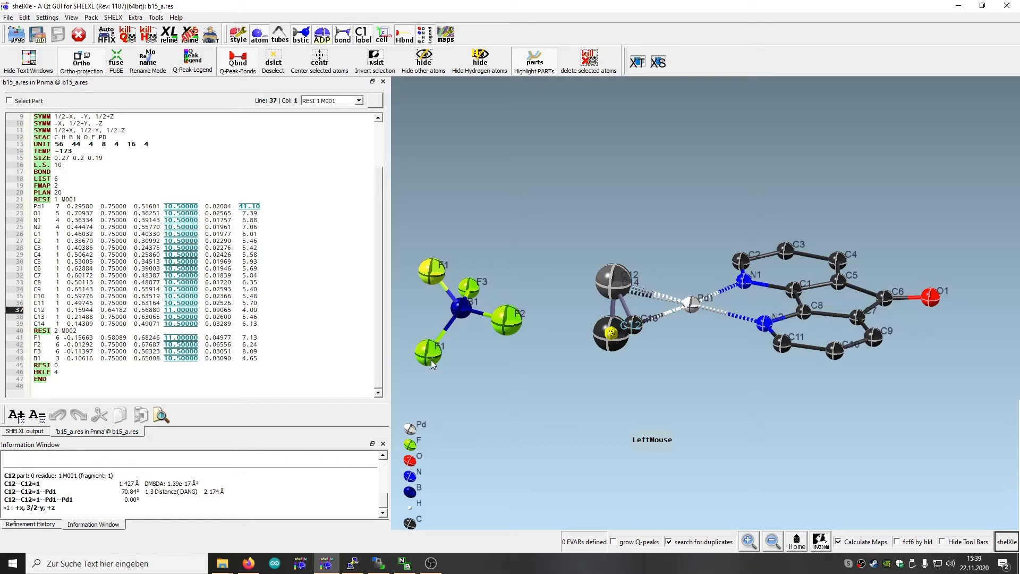
pyautogui.moveTo(451, 402); pyautogui.dragTo(432, 238)
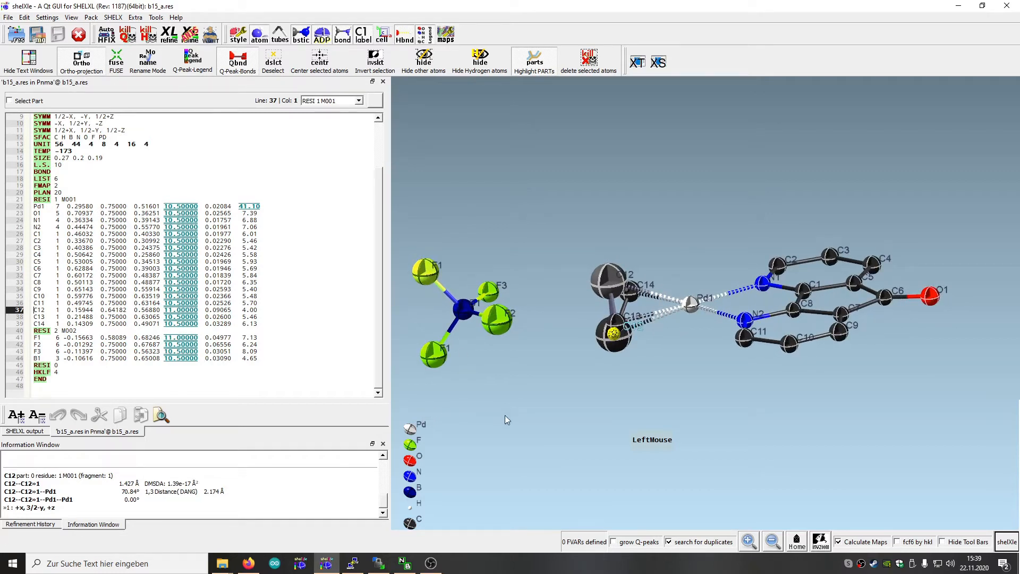
pyautogui.moveTo(594, 406); pyautogui.dragTo(627, 474)
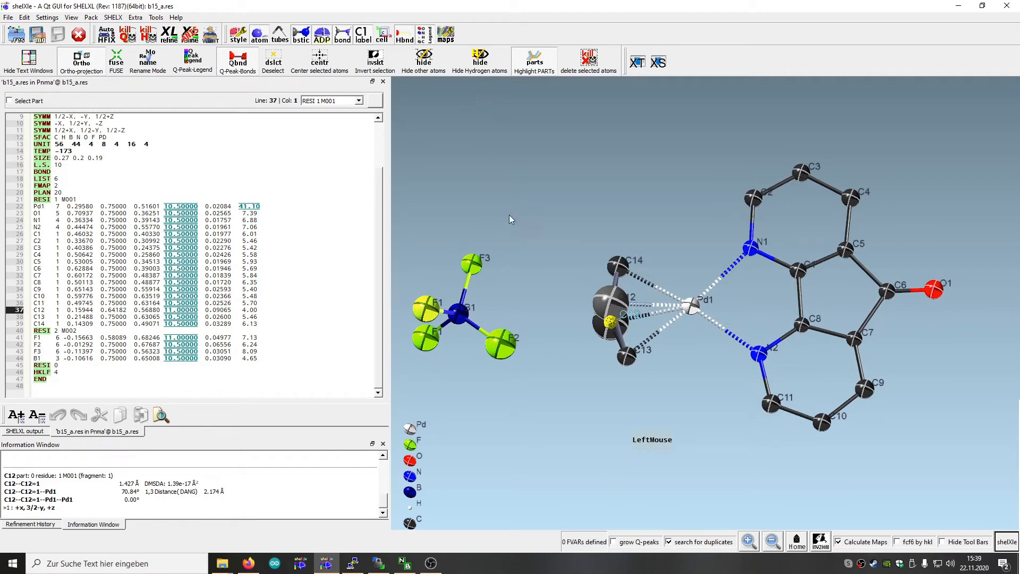
pyautogui.moveTo(510, 215); pyautogui.dragTo(531, 178)
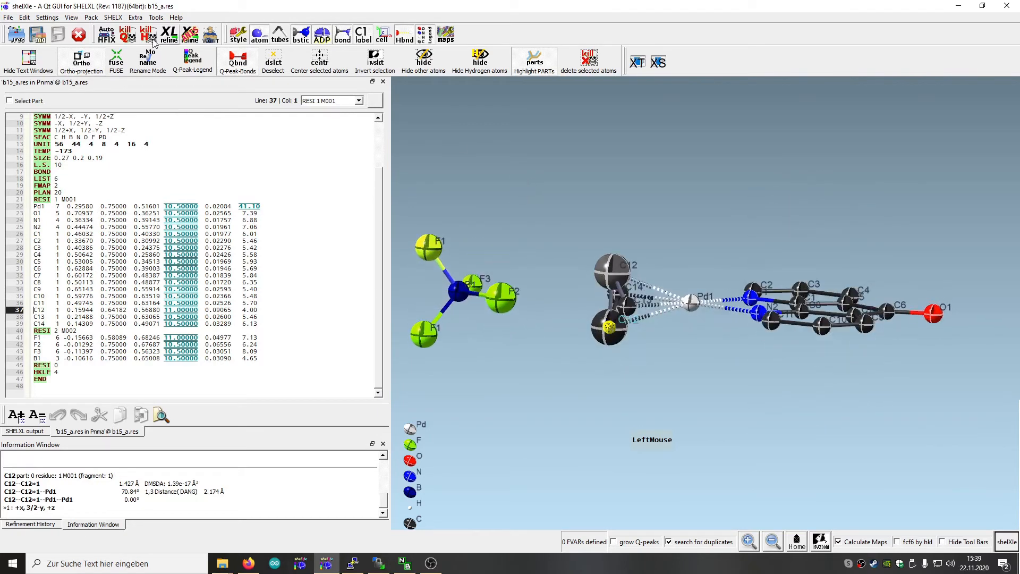
# Start the DSR plugin, follow its link to the DSR website and find the stable version downloads
pyautogui.click(157, 18)
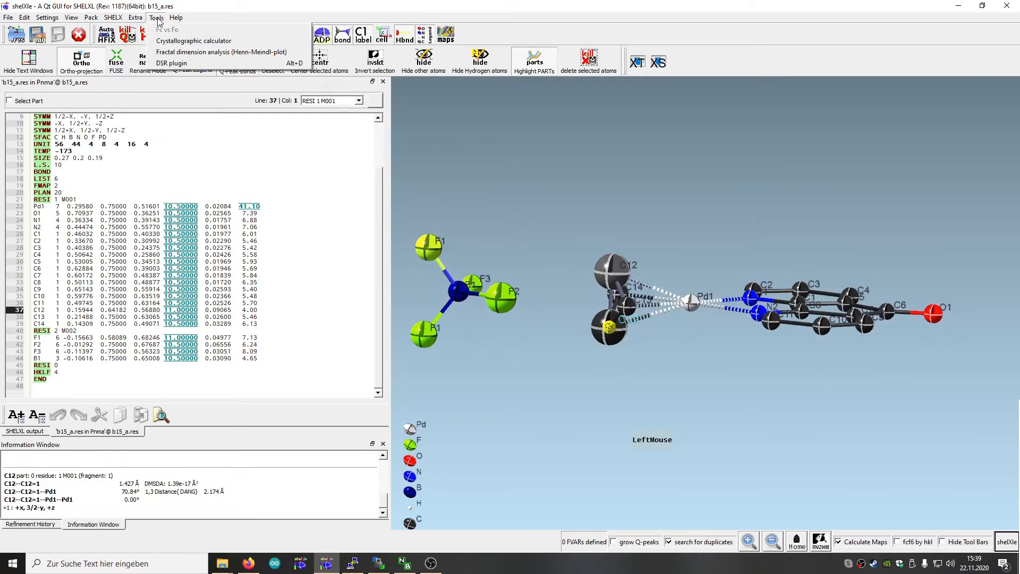
pyautogui.click(173, 64)
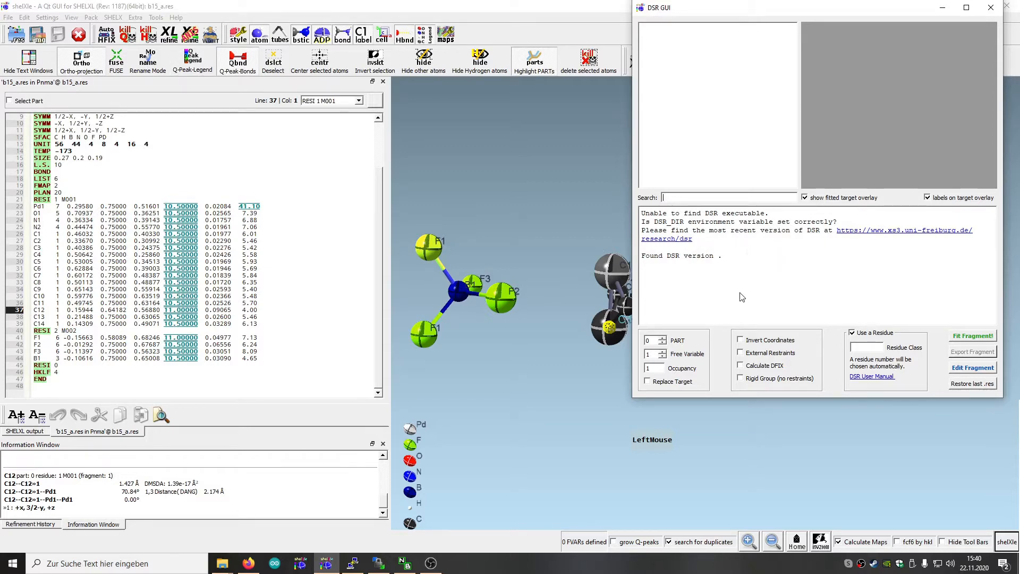
pyautogui.click(869, 236)
pyautogui.scroll(6, 337, 380)
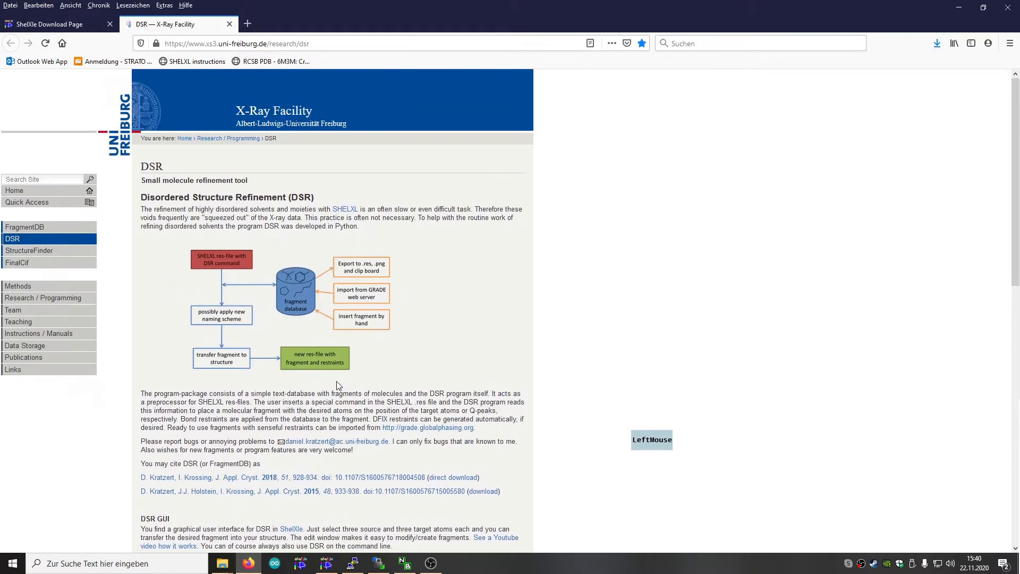
pyautogui.scroll(-10, 397, 263)
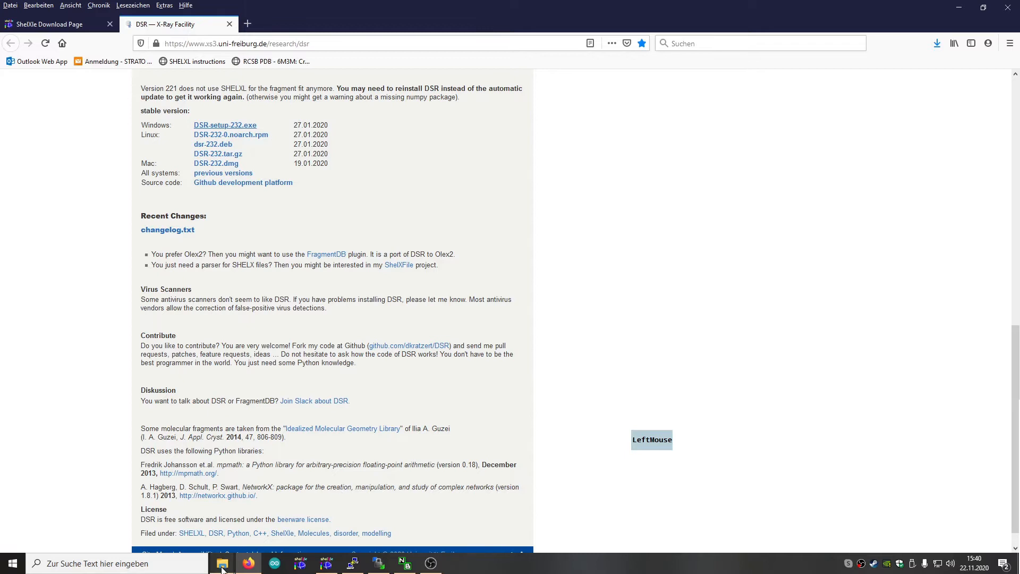
# Launch DSR-setup-232.exe from the Downloads folder and allow it to run despite the SmartScreen block
pyautogui.moveTo(222, 568)
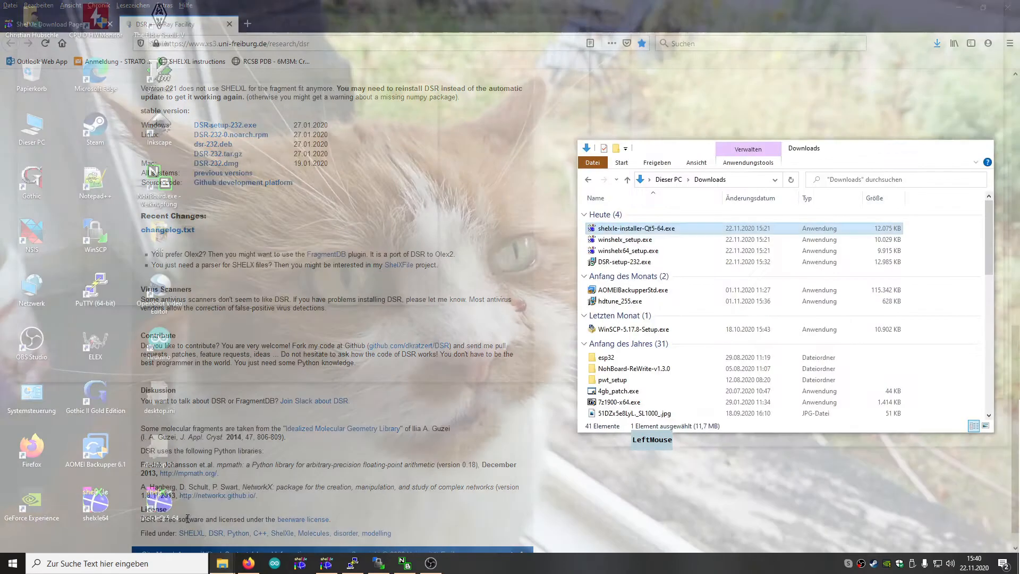
pyautogui.click(201, 540)
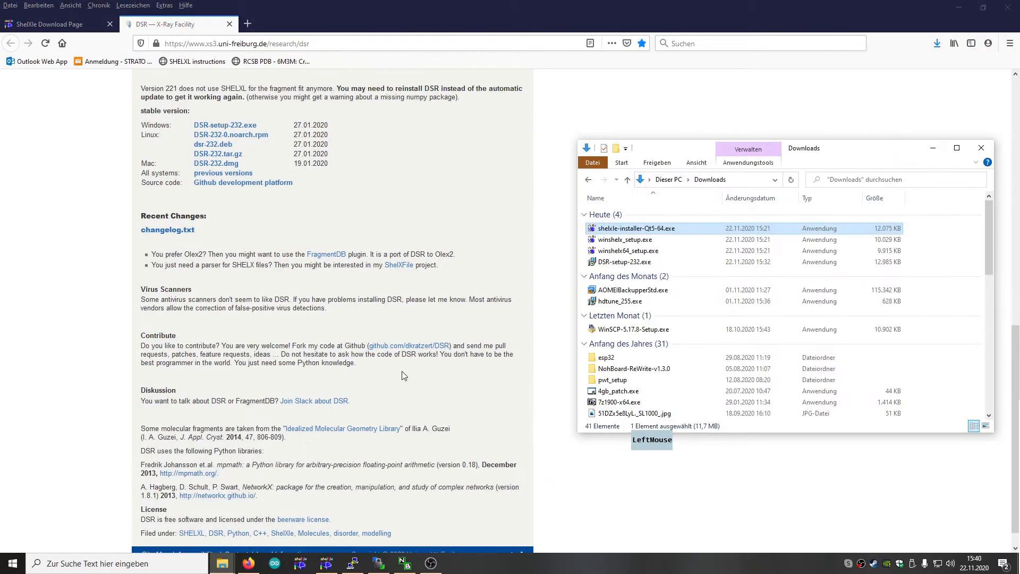
pyautogui.click(629, 264)
pyautogui.doubleClick(629, 262)
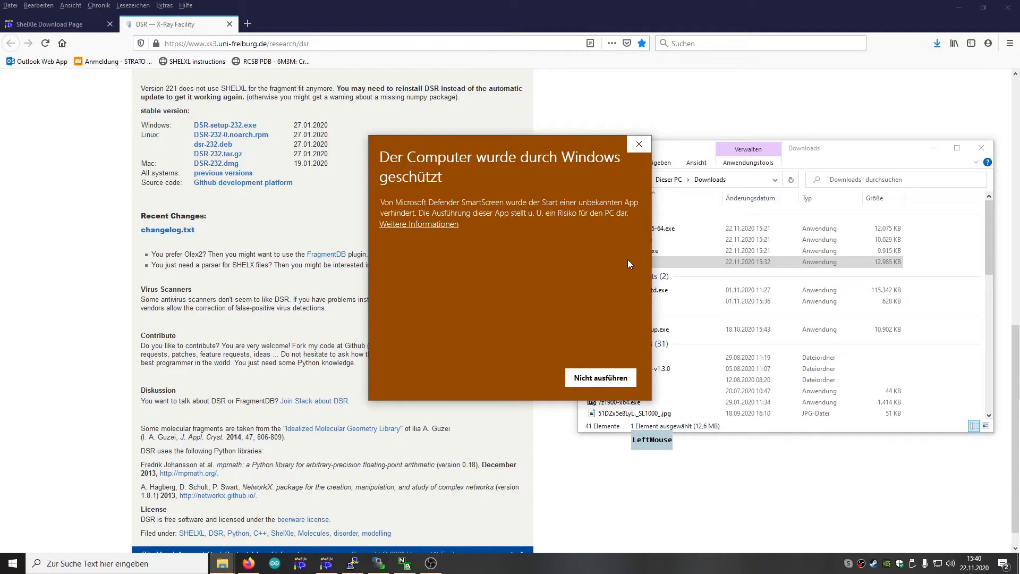
pyautogui.click(416, 224)
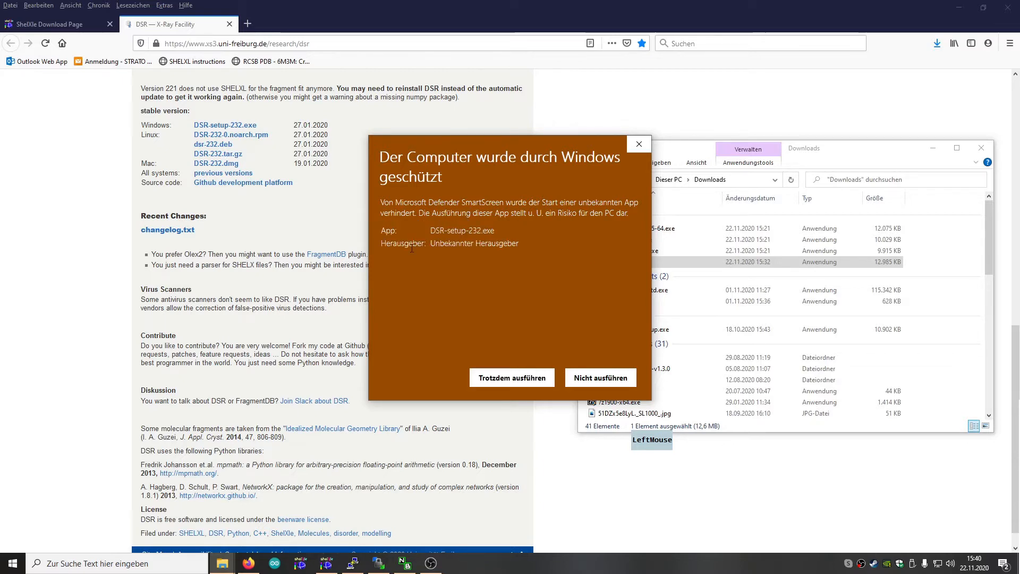
pyautogui.click(524, 380)
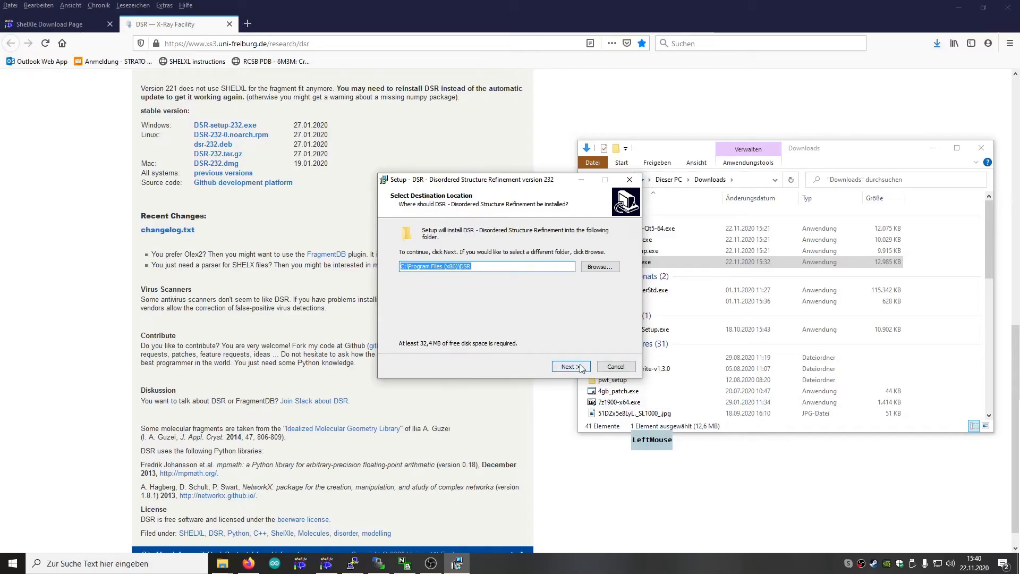
# Install DSR into a newly created C:\Program Files (x86)\DSR folder, adding the application directory to the system path variable
pyautogui.click(581, 366)
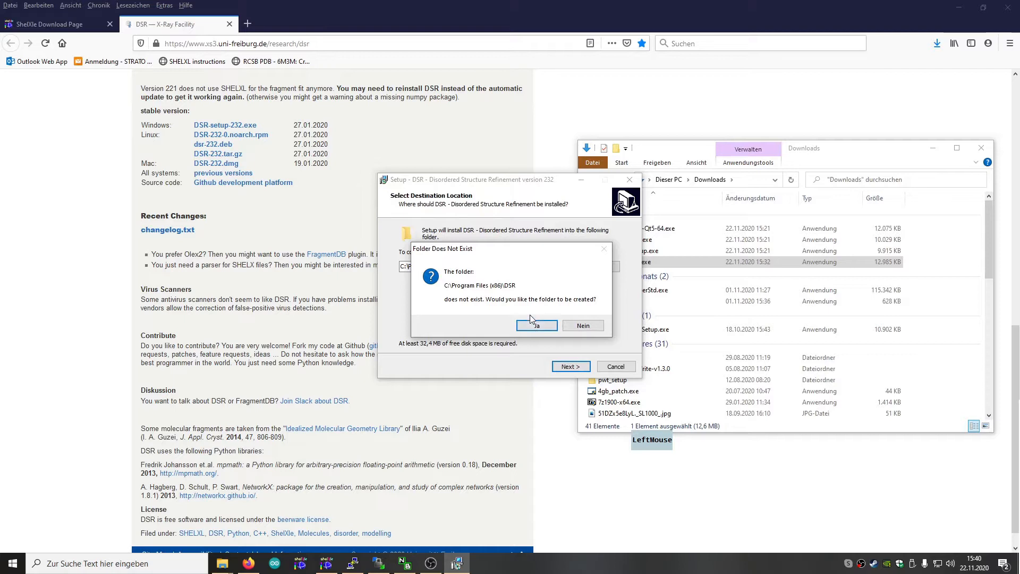
pyautogui.click(537, 327)
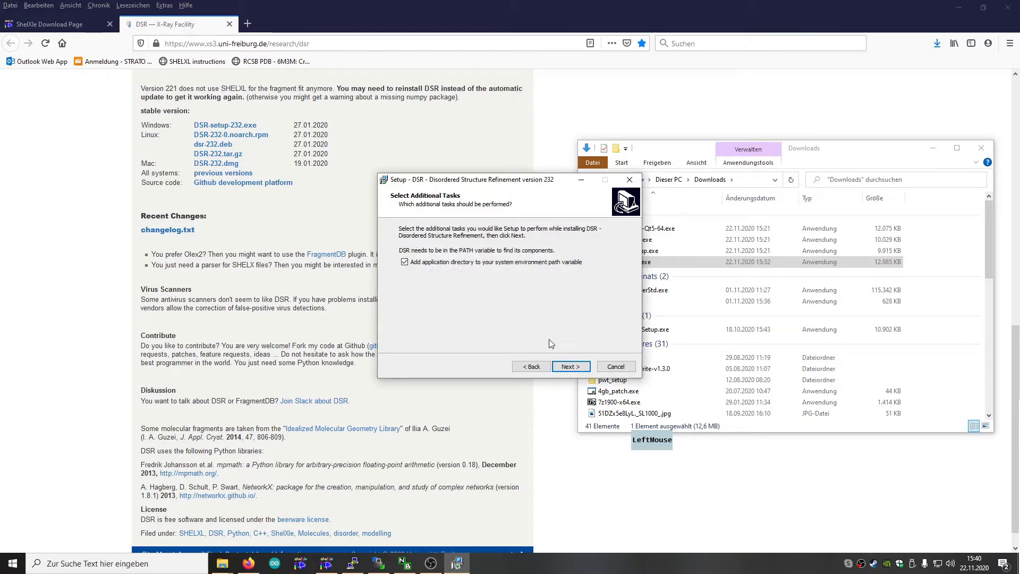
pyautogui.click(569, 367)
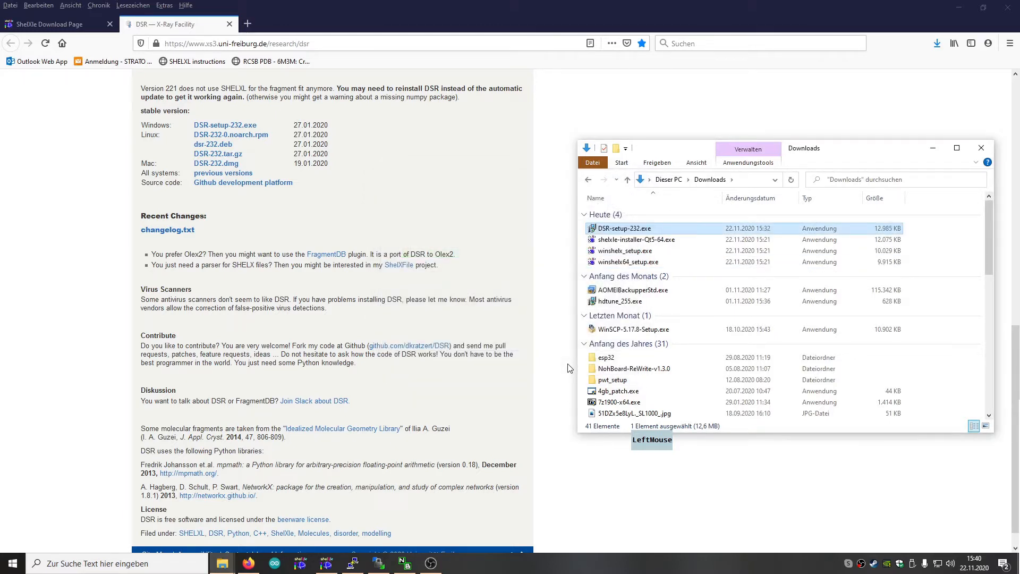
# Switch back to shelXle and close the outdated DSR GUI window
pyautogui.click(331, 560)
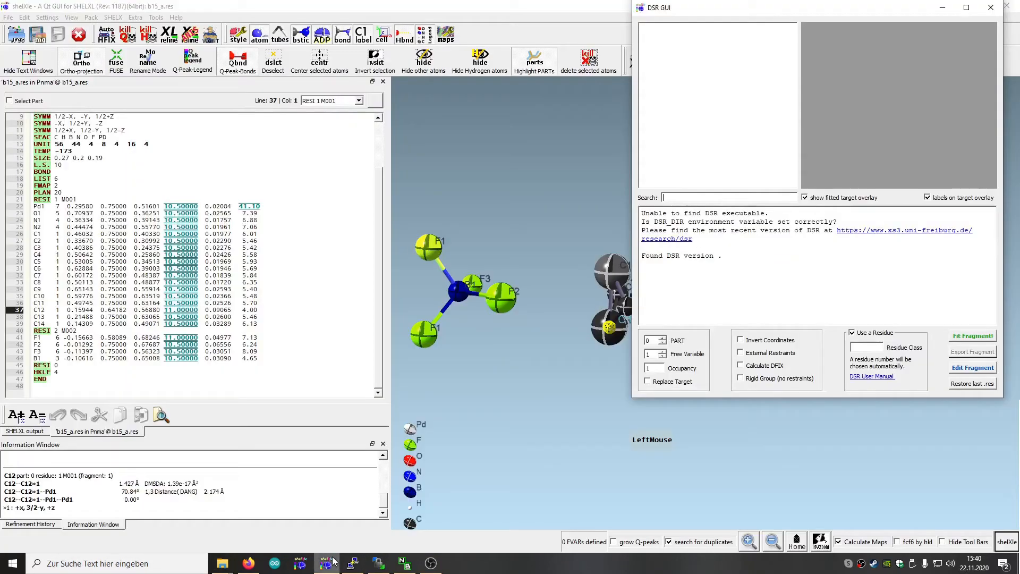
pyautogui.click(991, 8)
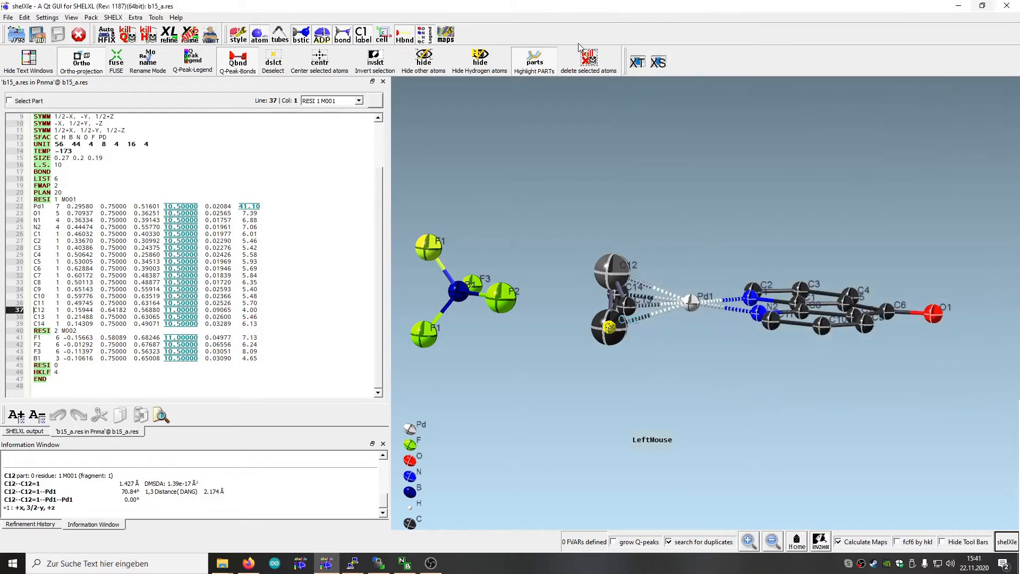
pyautogui.click(155, 18)
pyautogui.click(164, 63)
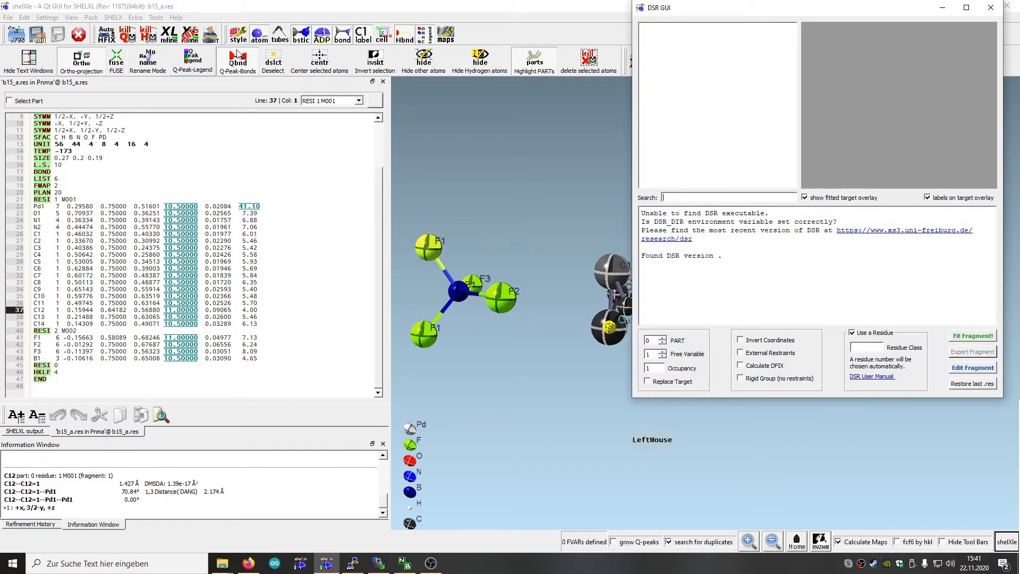
pyautogui.click(993, 8)
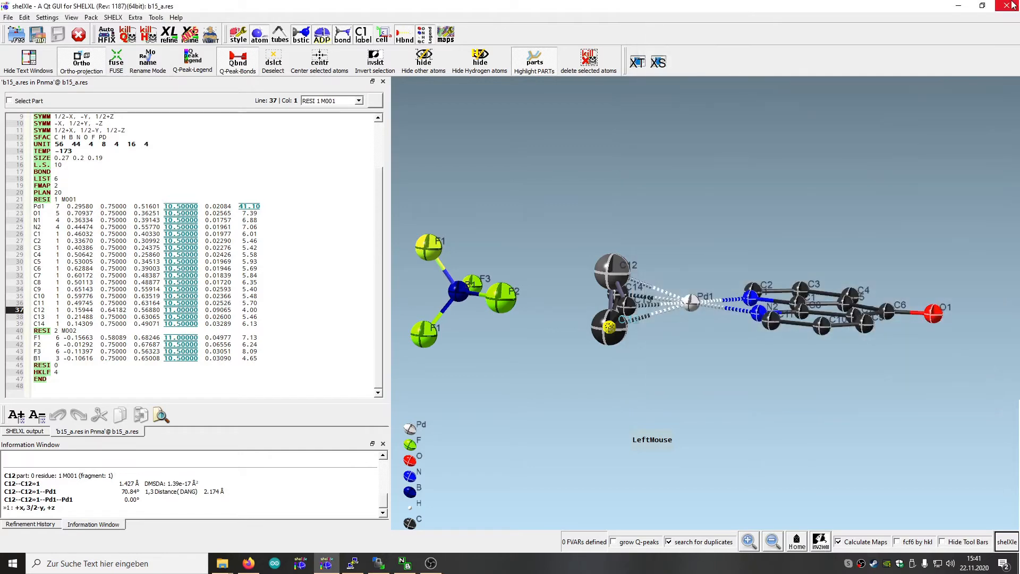
# Restart shelXle and reopen the recent file b15_a.res
pyautogui.click(995, 9)
pyautogui.click(325, 564)
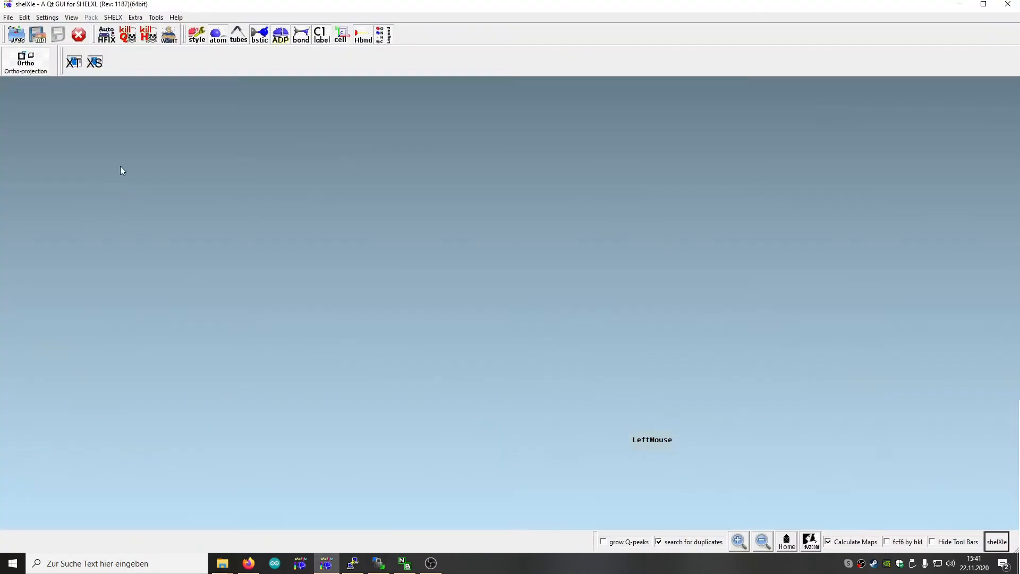
pyautogui.click(9, 18)
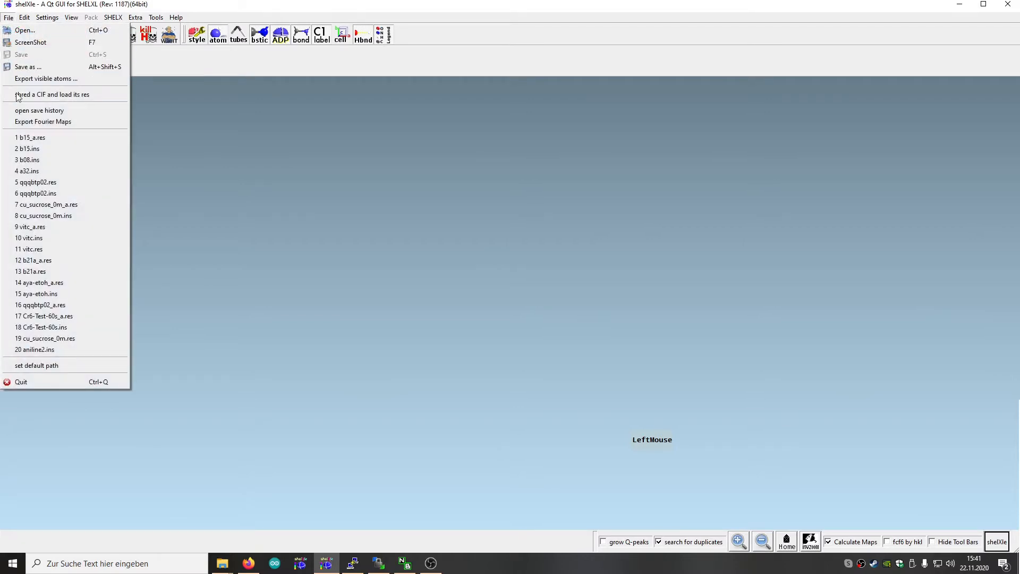
pyautogui.click(21, 140)
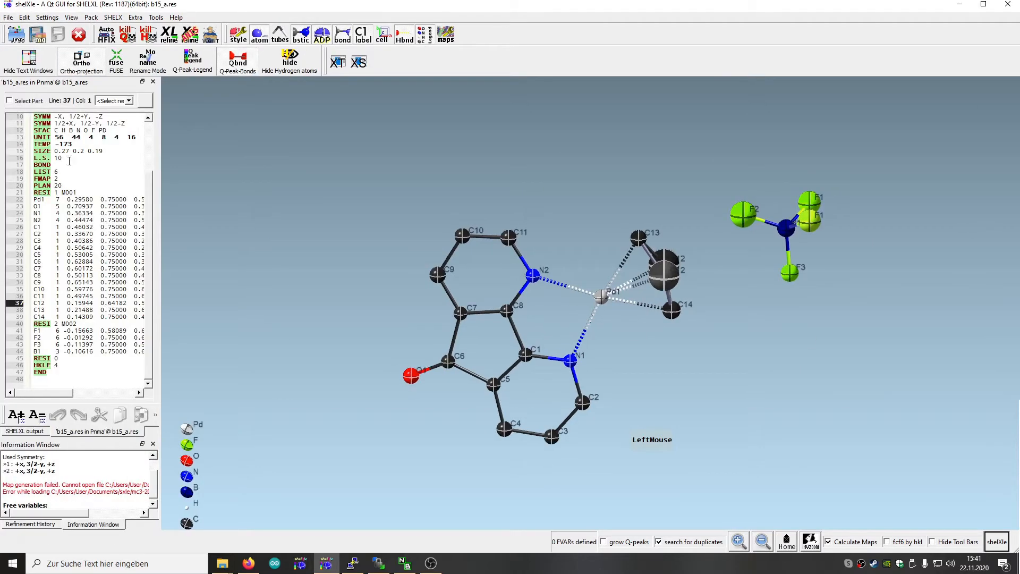
# Select the target atoms F2, B1 and F3 of the tetrafluoroborate anion, in that order
pyautogui.moveTo(799, 342); pyautogui.dragTo(751, 233)
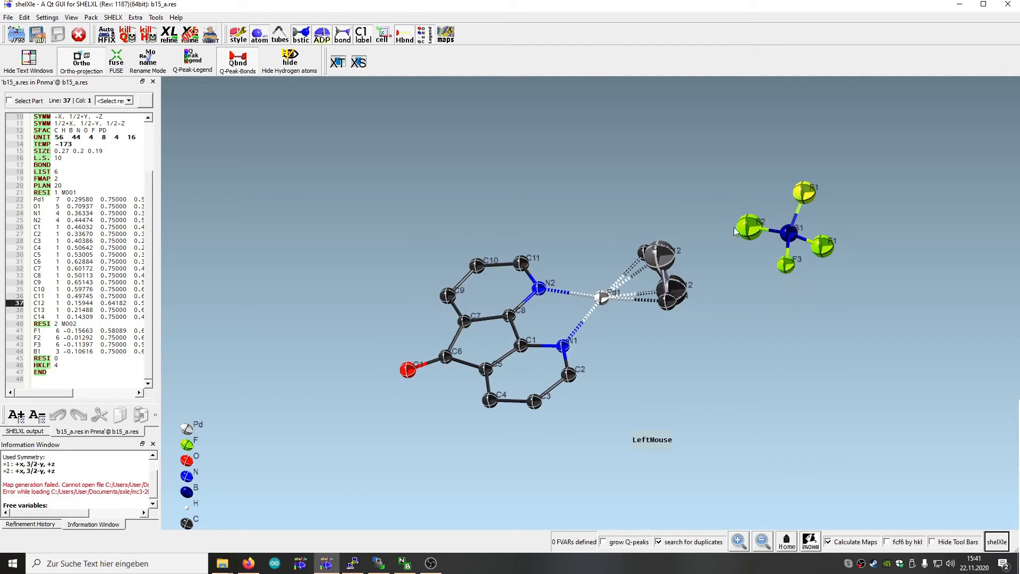
pyautogui.click(750, 229)
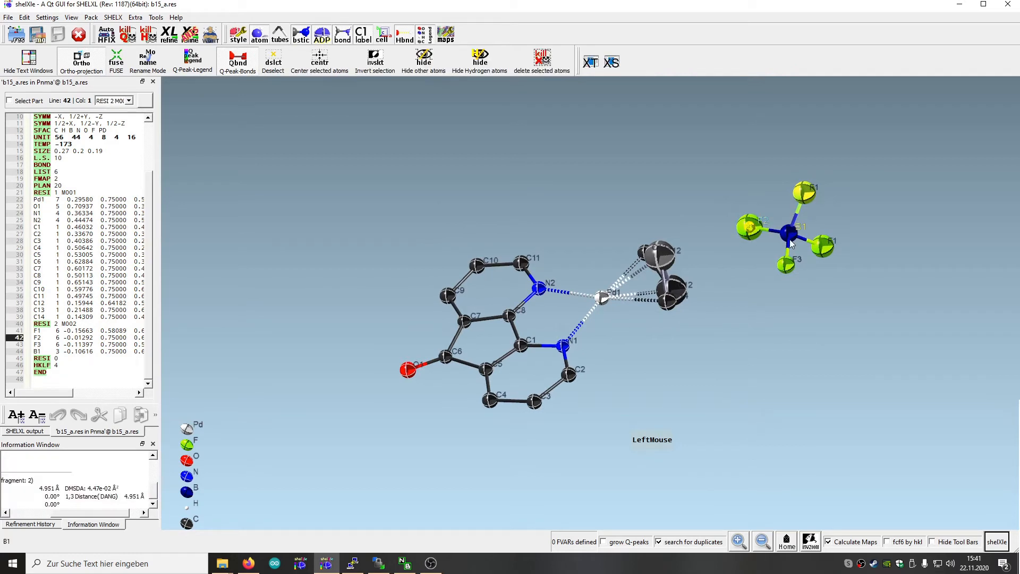
pyautogui.click(789, 234)
pyautogui.click(788, 264)
pyautogui.click(787, 264)
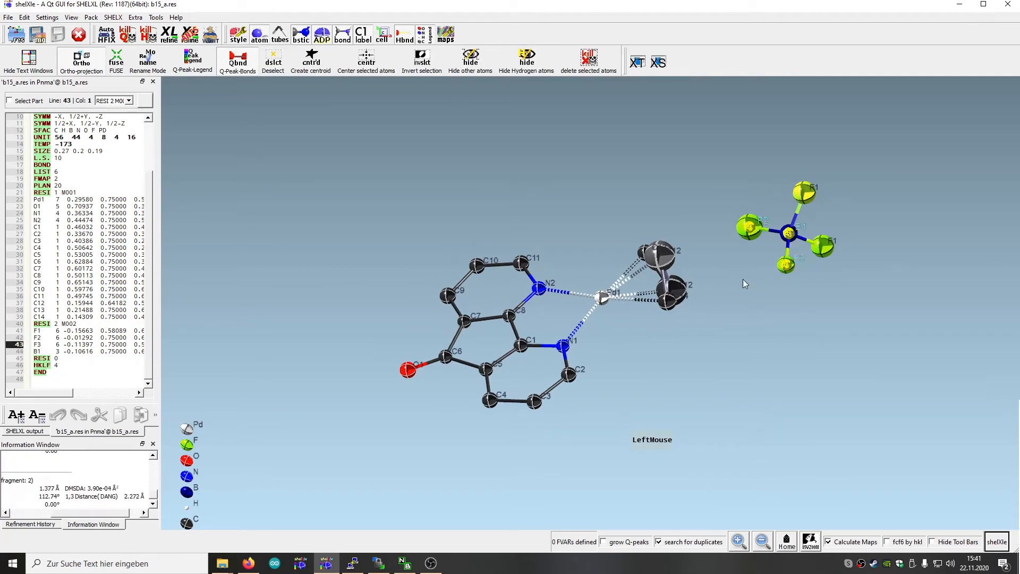
# Start the DSR plugin, search its fragments for "bf" and choose Tetrafluoroborate, [BF4]-
pyautogui.click(156, 17)
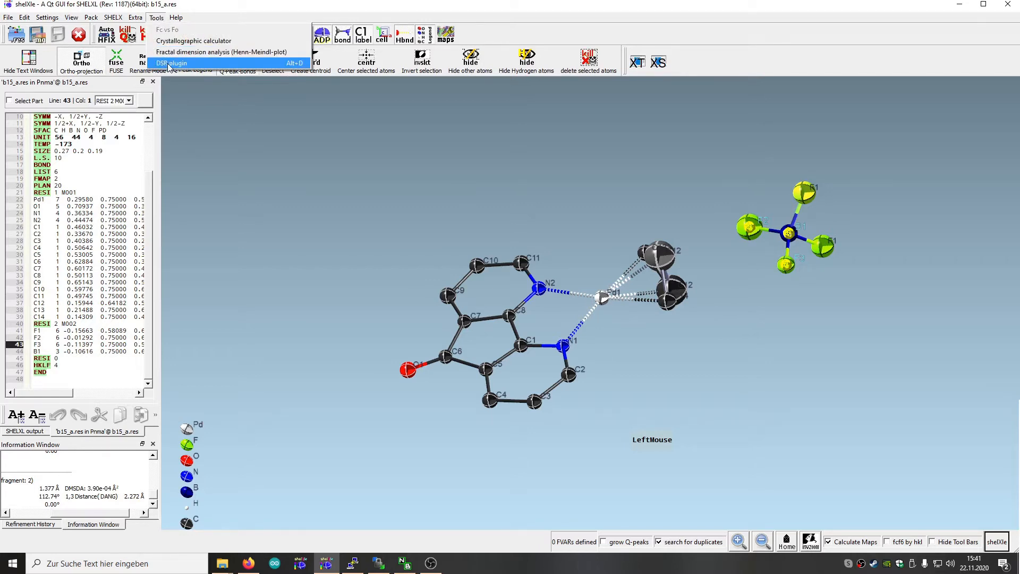
pyautogui.click(170, 63)
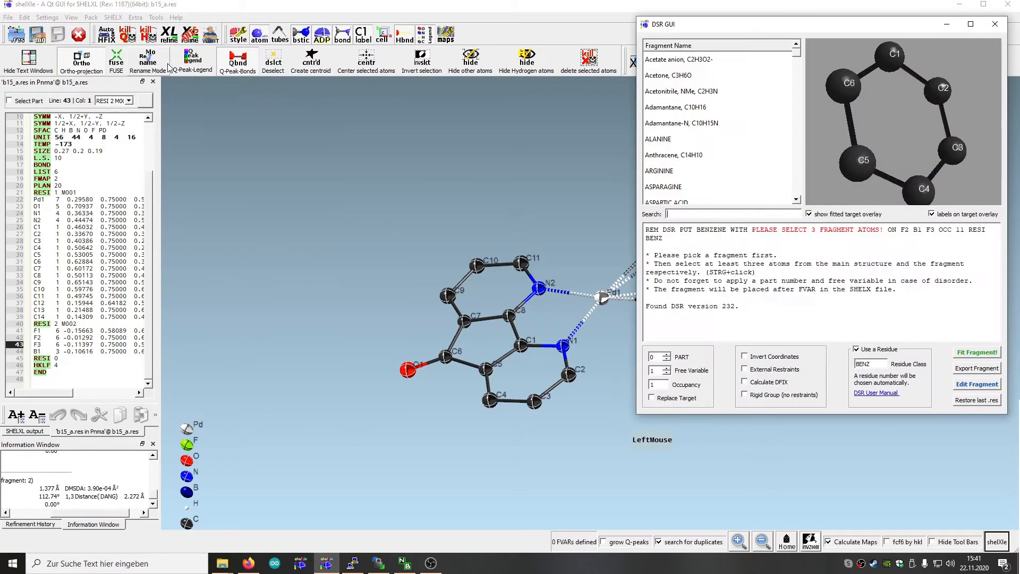
pyautogui.moveTo(721, 27); pyautogui.dragTo(352, 21)
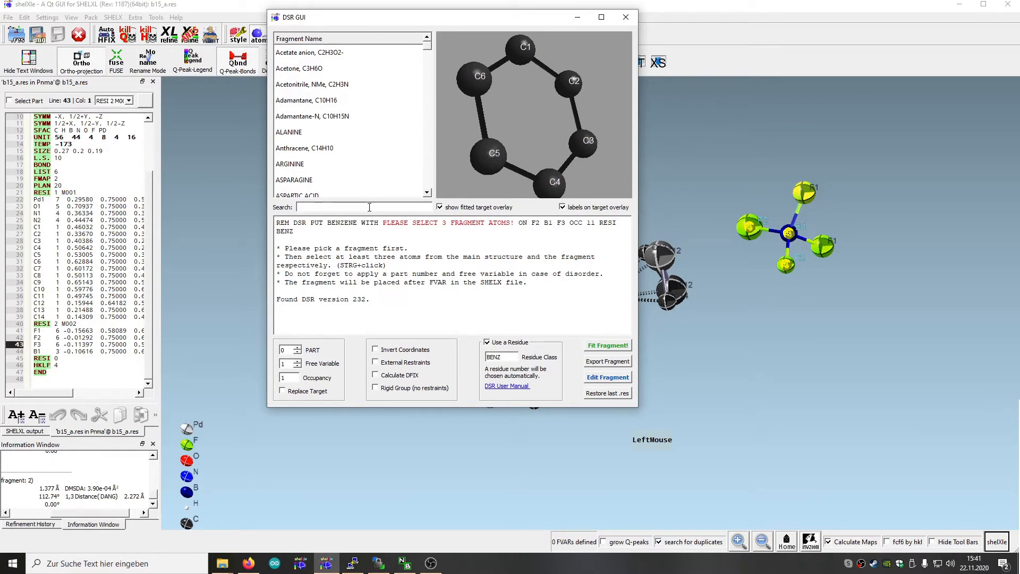
pyautogui.scroll(-5, 385, 139)
pyautogui.scroll(5, 384, 139)
pyautogui.write('f')
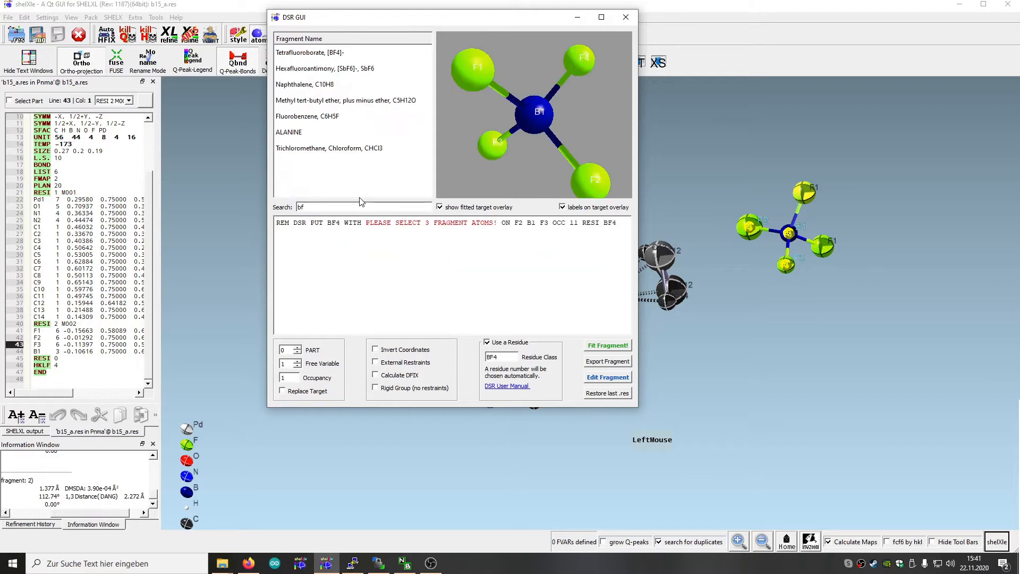
pyautogui.click(308, 56)
pyautogui.moveTo(531, 180); pyautogui.dragTo(571, 133)
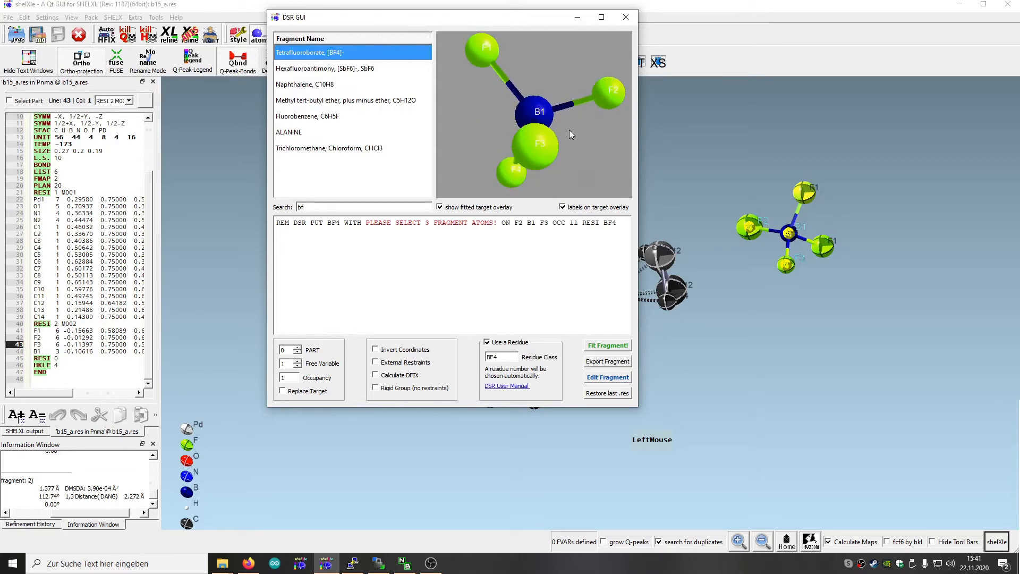
# Select fragment atoms F1, B1 and F2 to match the target atoms, and check the fitted overlay
pyautogui.click(480, 52)
pyautogui.click(528, 110)
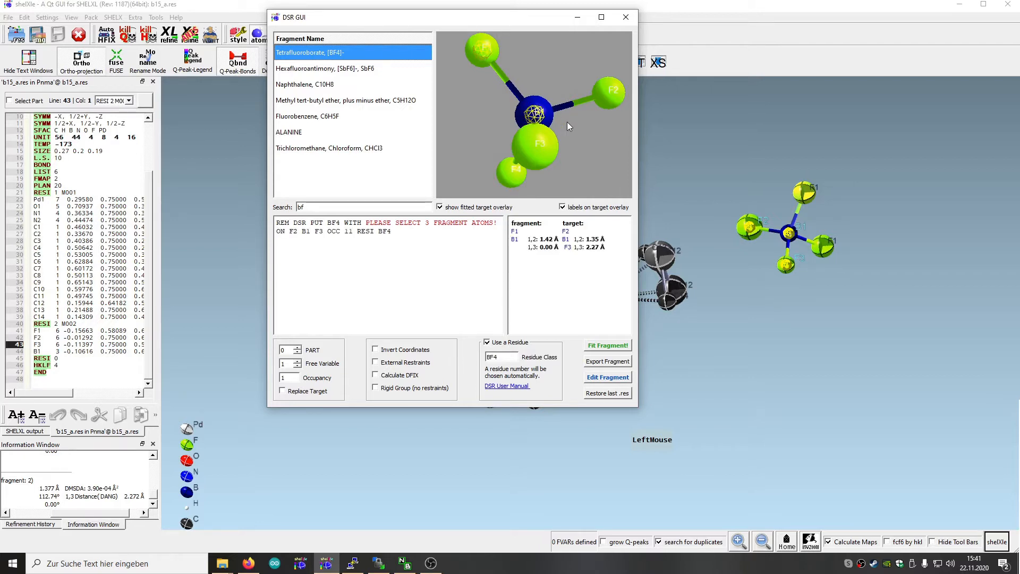
pyautogui.click(611, 91)
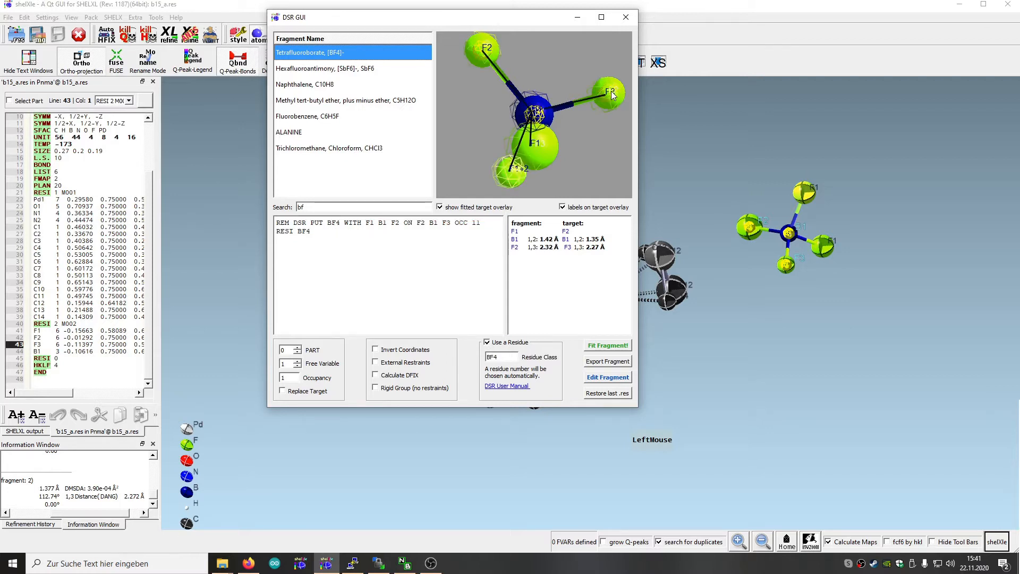
pyautogui.moveTo(606, 142); pyautogui.dragTo(603, 164)
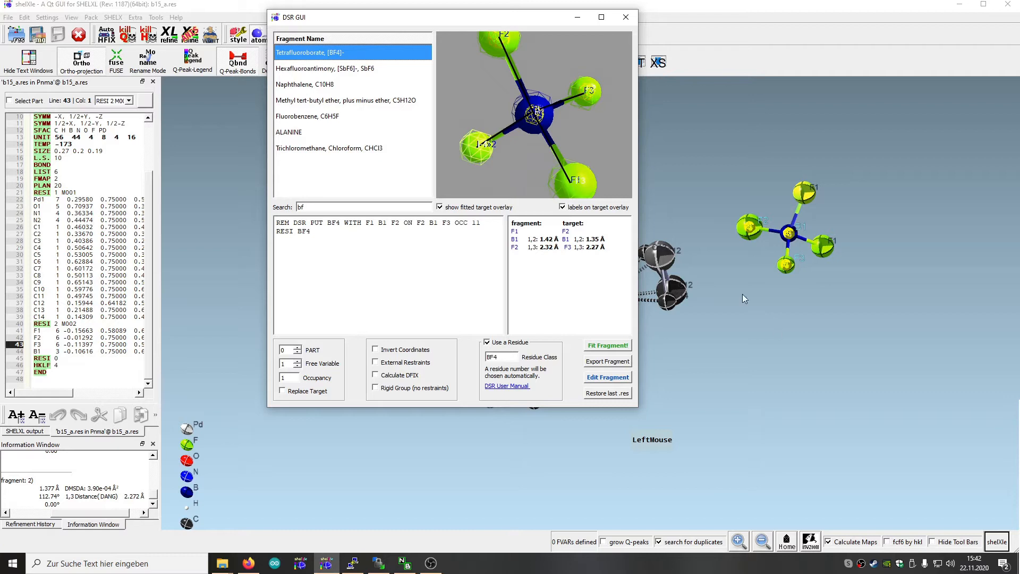
pyautogui.moveTo(584, 146); pyautogui.dragTo(508, 88)
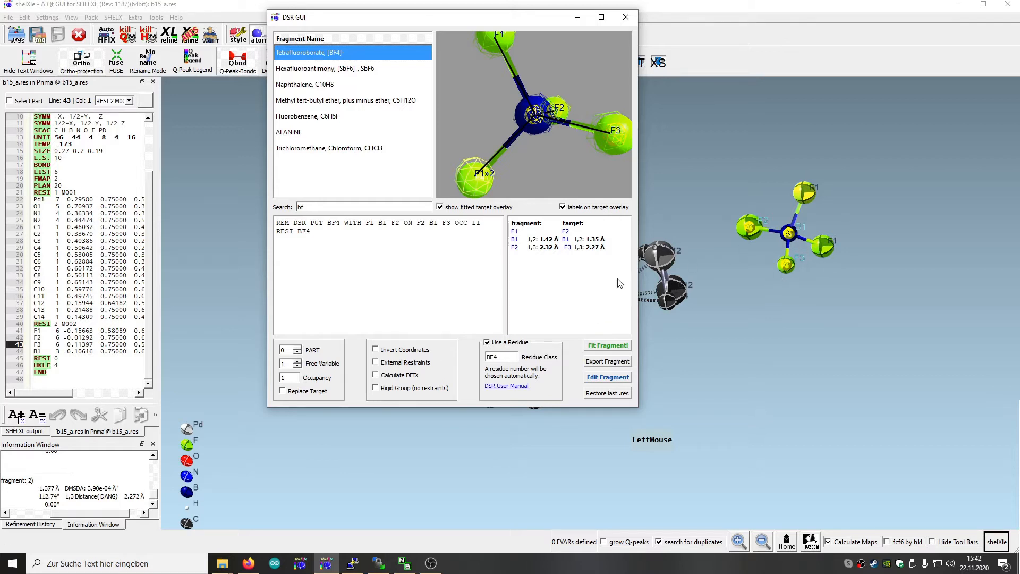
# Fit the BF4 fragment with PART -1, free variable 2 and target replacement enabled, and close the DSR GUI
pyautogui.click(298, 353)
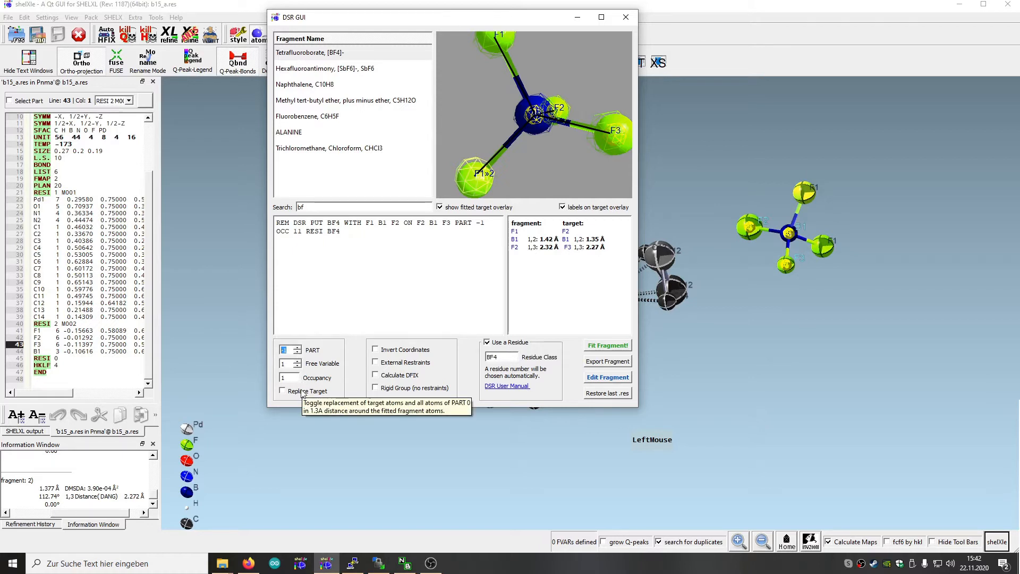
pyautogui.click(298, 362)
pyautogui.click(298, 362)
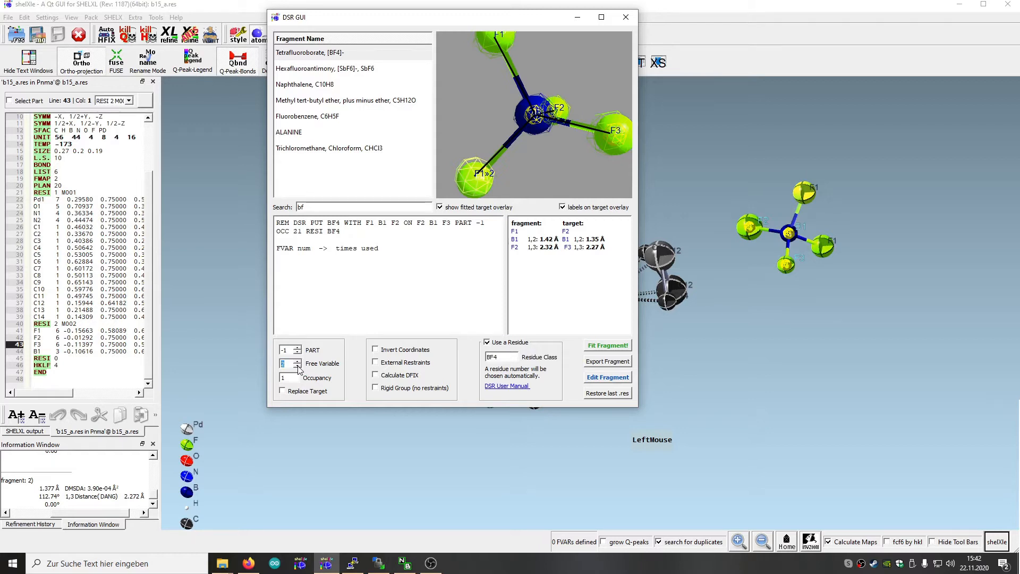
pyautogui.click(283, 391)
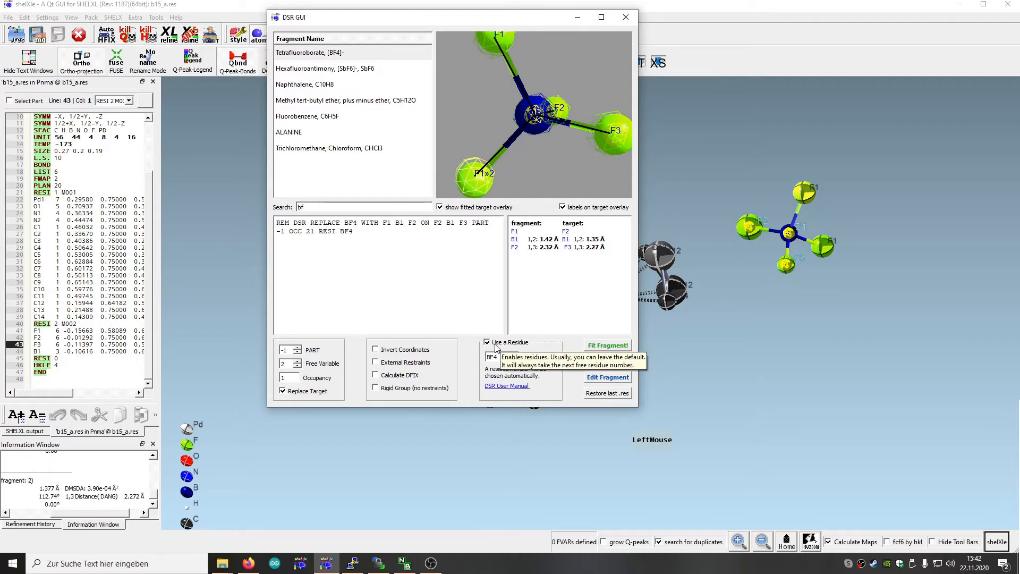
pyautogui.click(599, 348)
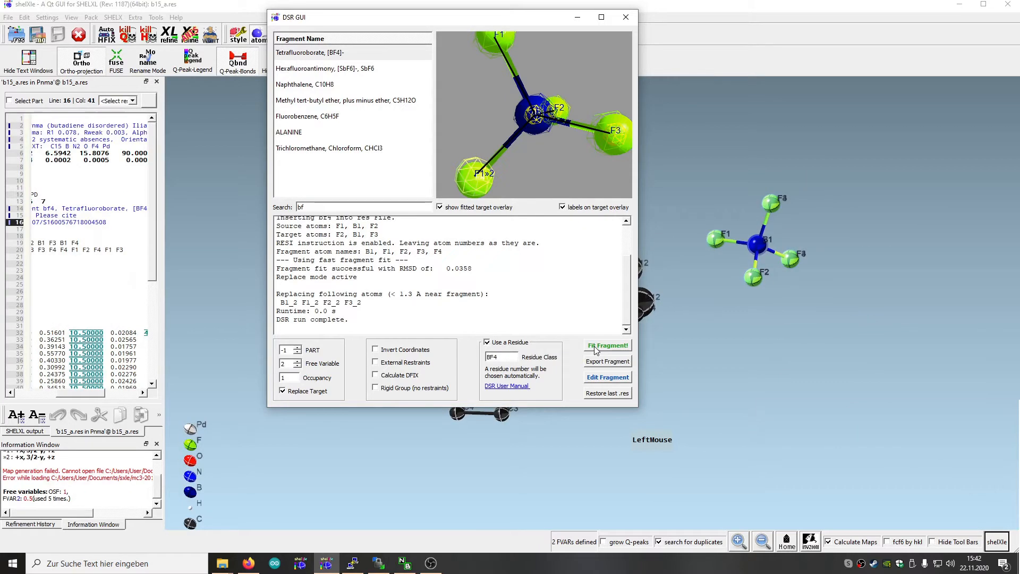
pyautogui.click(626, 18)
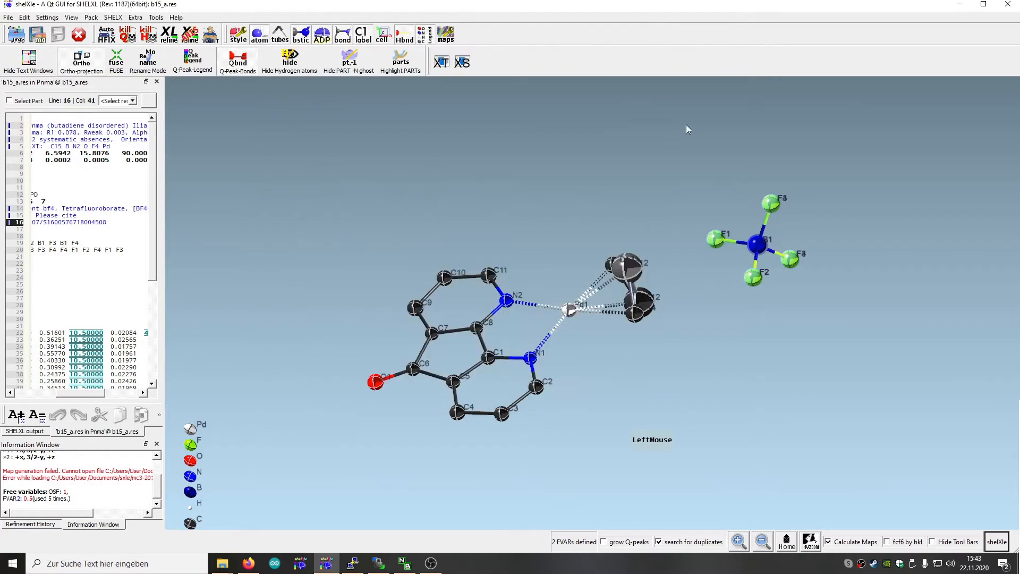
# Examine the fitted BF4 anion in the model and its restraints, free variable and atom entries in the res file
pyautogui.moveTo(690, 229); pyautogui.dragTo(677, 397)
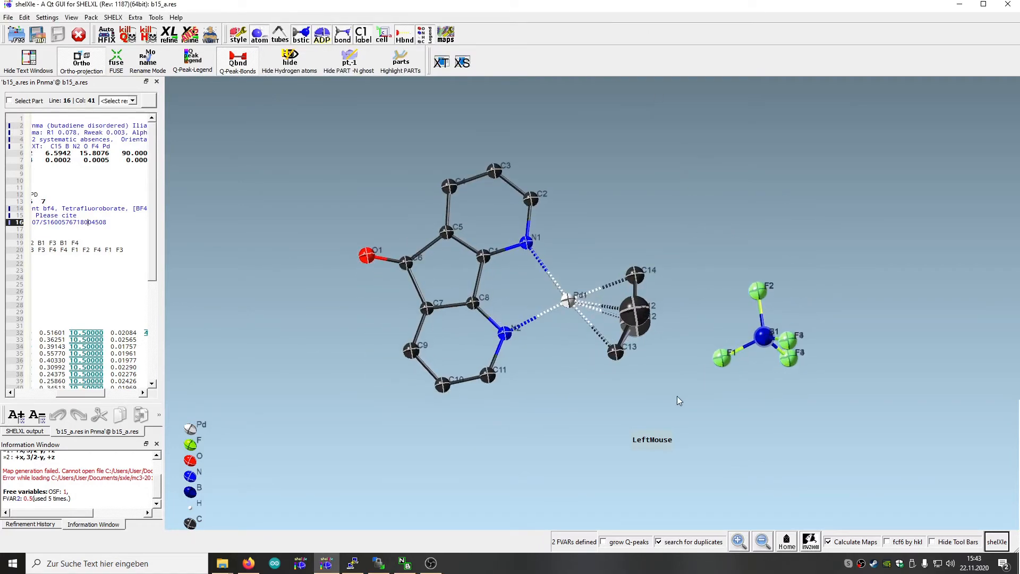
pyautogui.moveTo(774, 267); pyautogui.dragTo(632, 305)
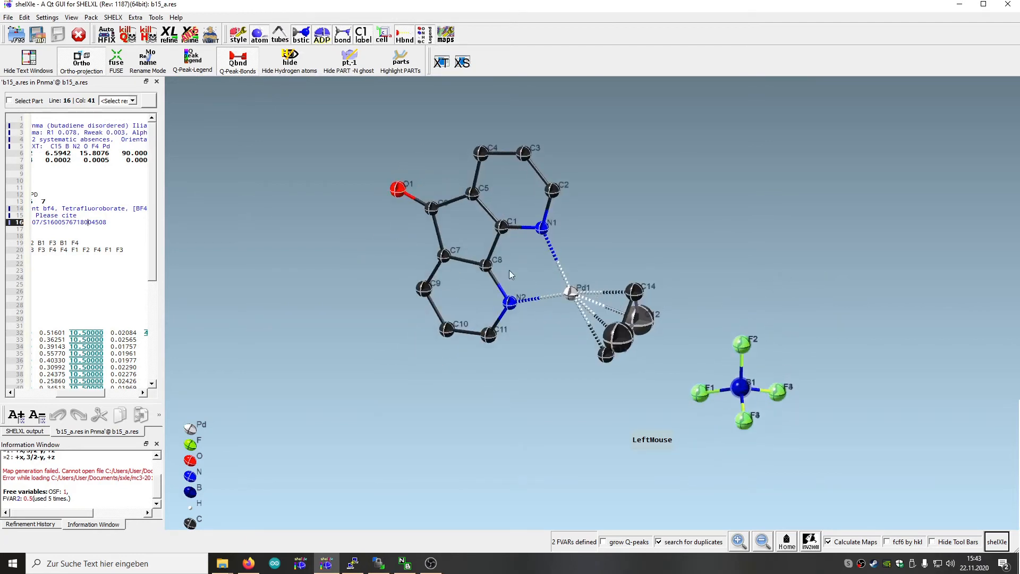
pyautogui.moveTo(99, 393); pyautogui.dragTo(41, 393)
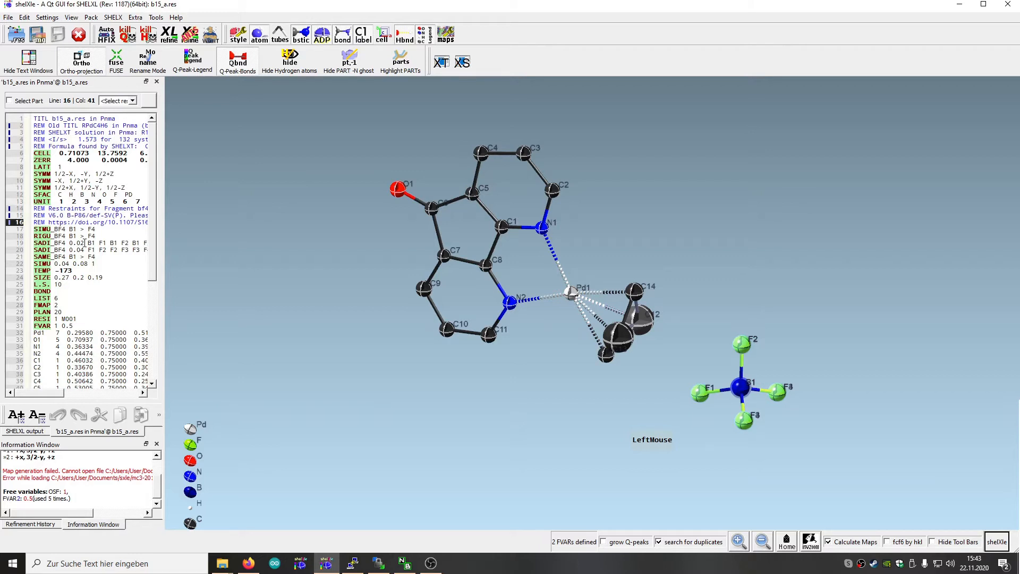
pyautogui.moveTo(161, 249); pyautogui.dragTo(271, 243)
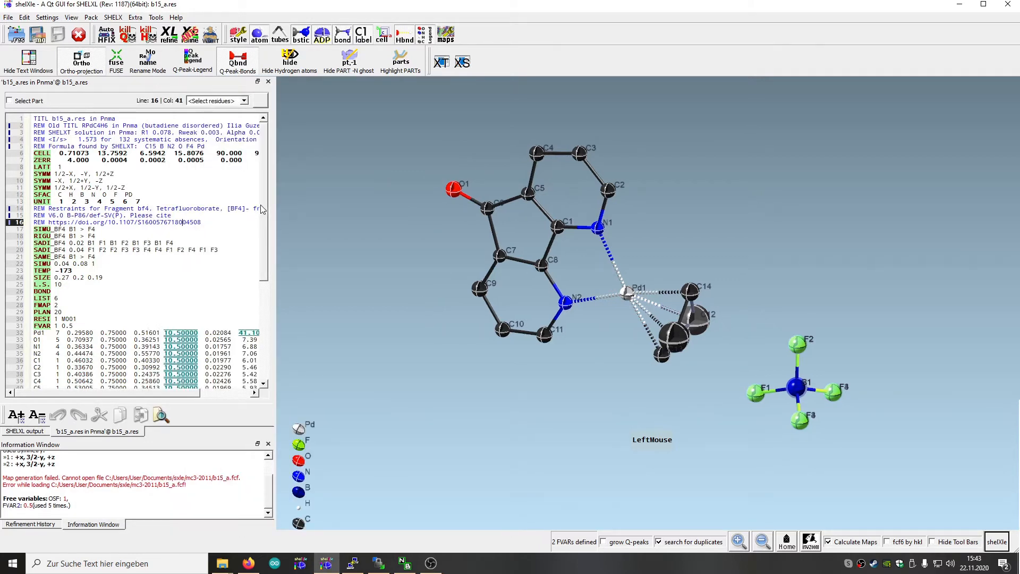
pyautogui.scroll(-2, 263, 210)
pyautogui.scroll(-1, 261, 227)
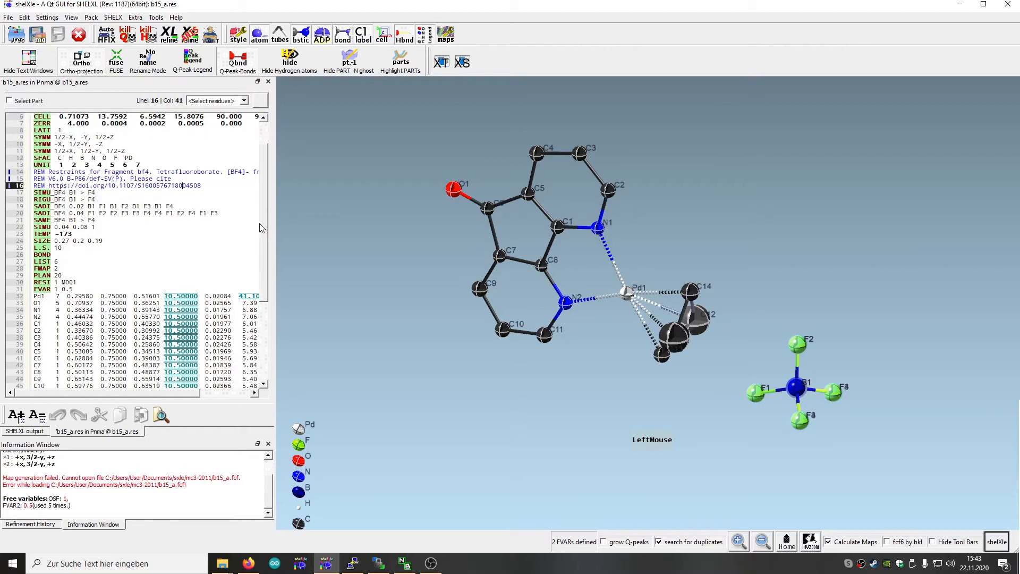
pyautogui.moveTo(261, 227); pyautogui.dragTo(270, 331)
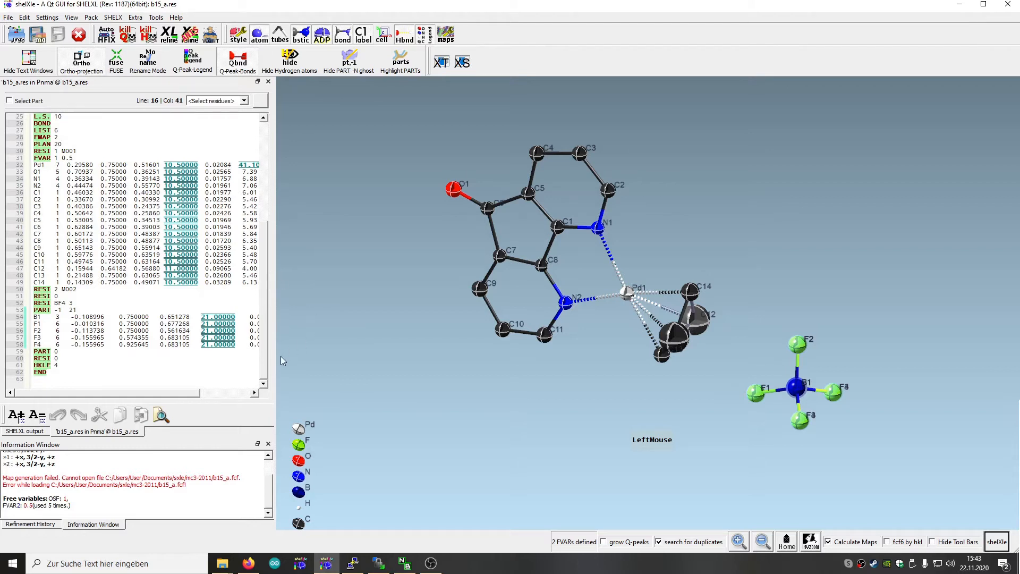
# Refine the structure with SHELXL and load the refinement results
pyautogui.scroll(1, 237, 379)
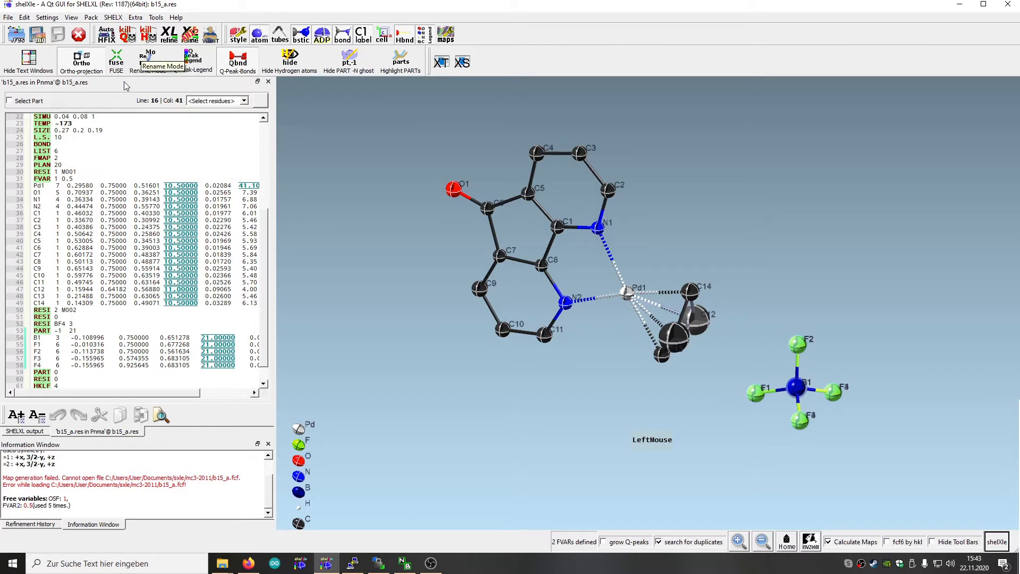
pyautogui.click(168, 36)
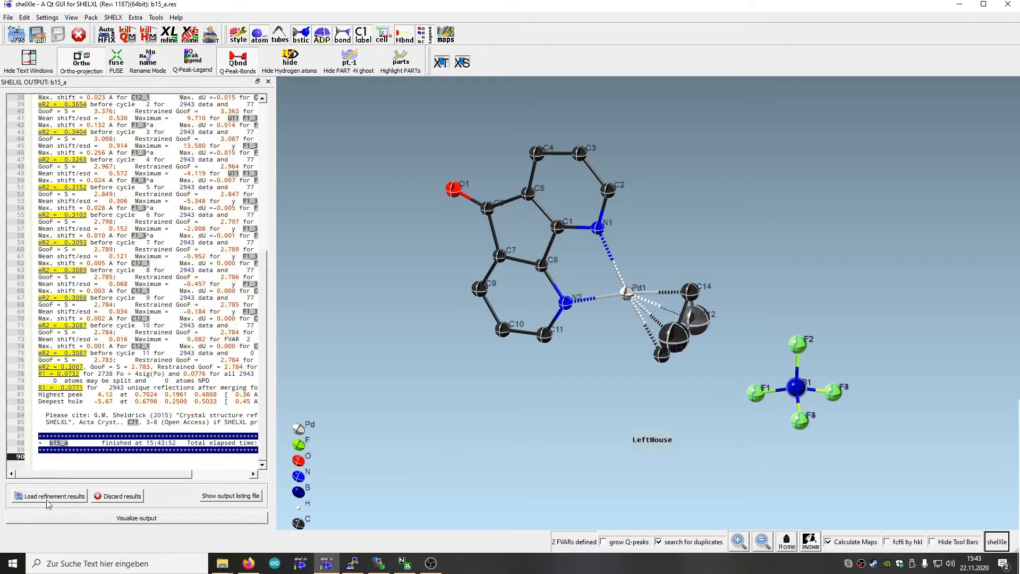
pyautogui.click(47, 501)
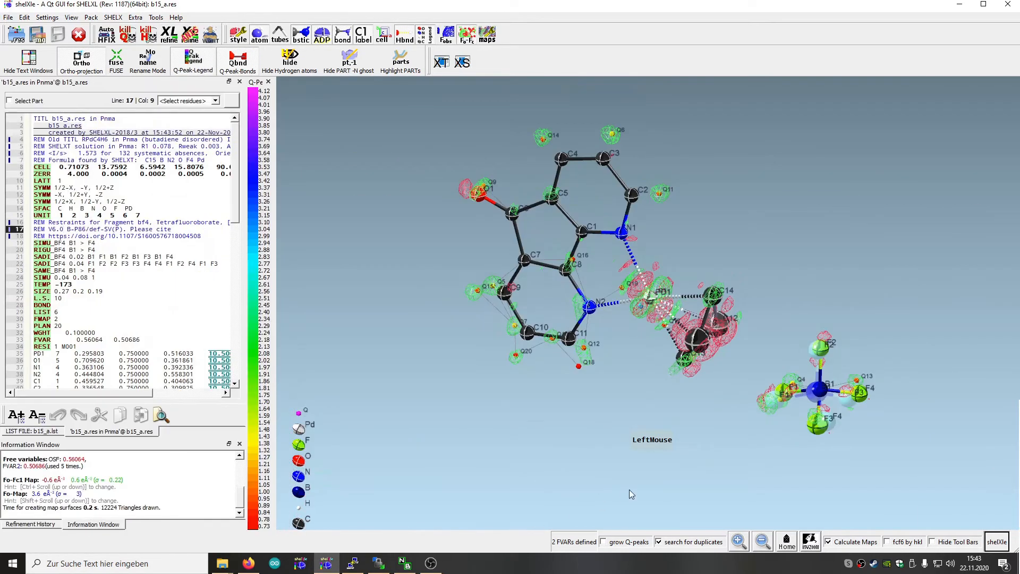
# Centre rotation on the anion's boron atom B1 and examine the disordered BF4 group and its surrounding residual density
pyautogui.moveTo(623, 443); pyautogui.dragTo(606, 511)
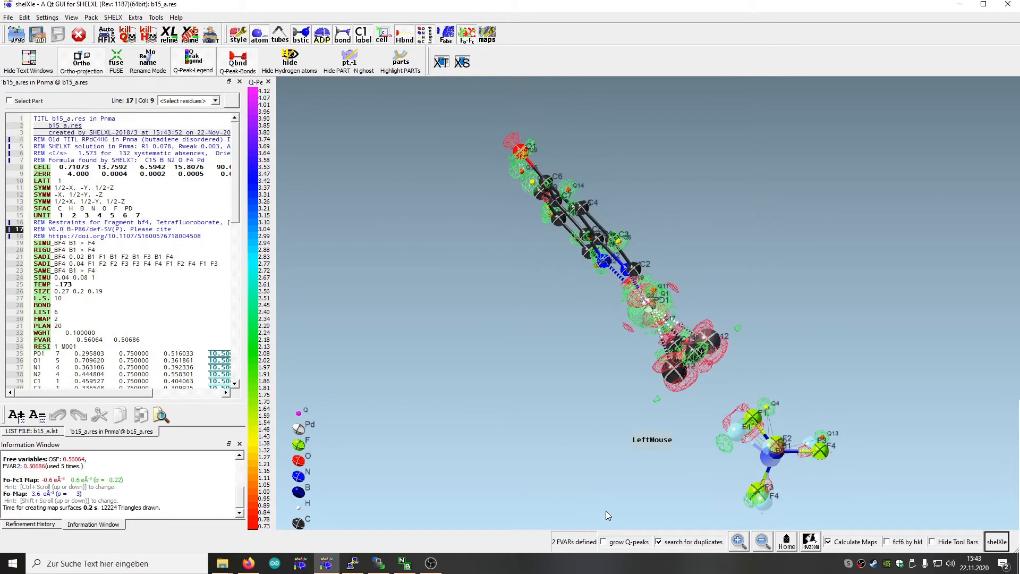
pyautogui.moveTo(896, 496); pyautogui.dragTo(881, 464)
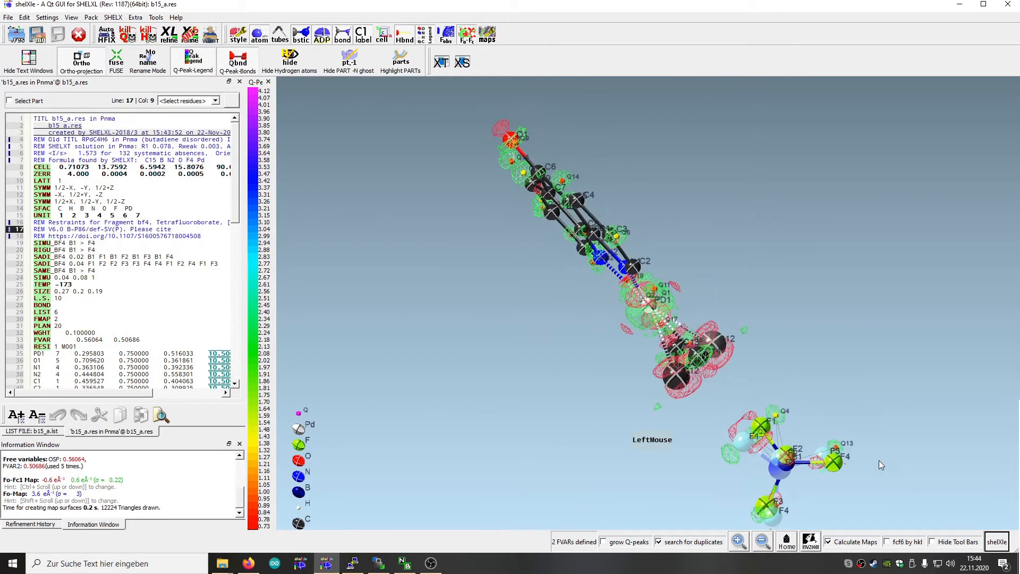
pyautogui.middleClick(780, 466)
pyautogui.moveTo(736, 473); pyautogui.dragTo(789, 174, button='right')
pyautogui.moveTo(790, 173); pyautogui.dragTo(805, 243)
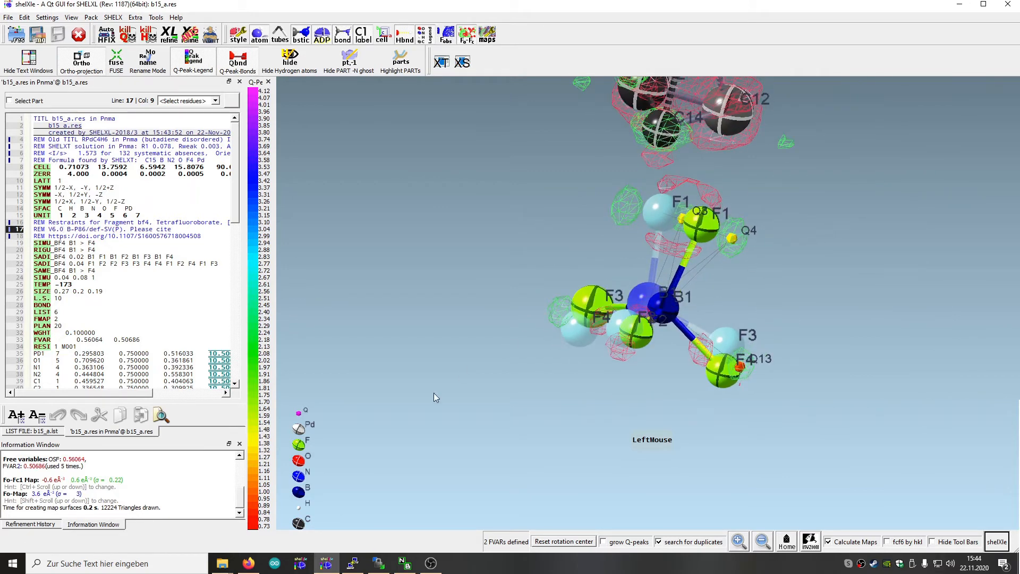
pyautogui.moveTo(552, 419); pyautogui.dragTo(556, 357)
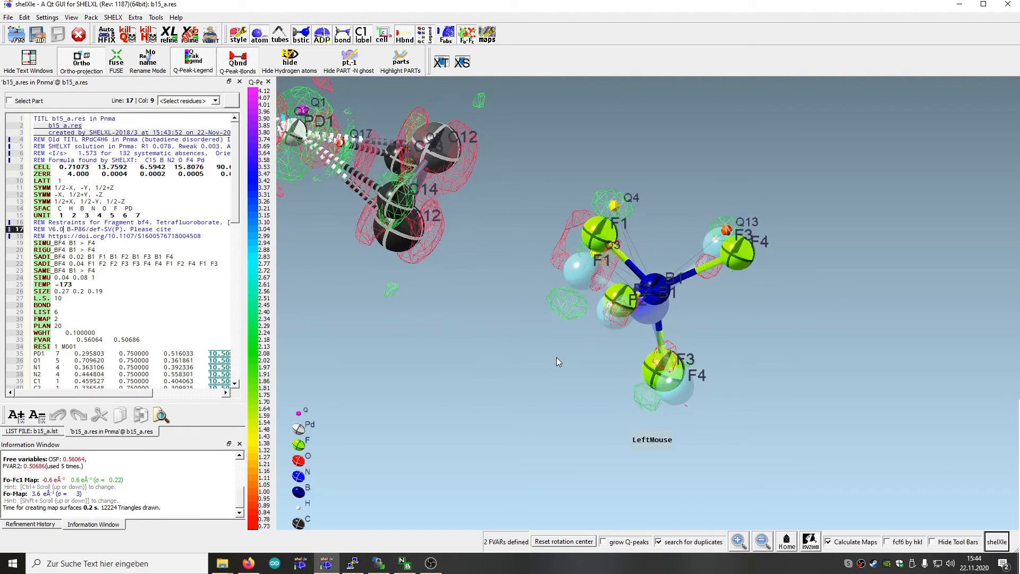
# Constrain fluorine atoms F3 and F4 of the BF4 anion to equal displacement parameters with EADP
pyautogui.moveTo(709, 376); pyautogui.dragTo(664, 377)
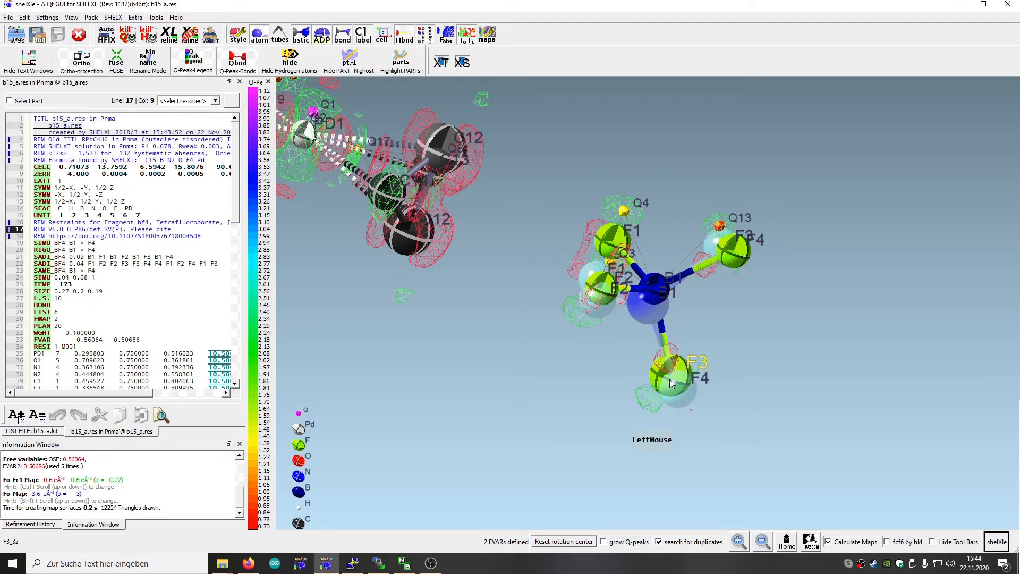
pyautogui.moveTo(748, 273); pyautogui.dragTo(764, 293)
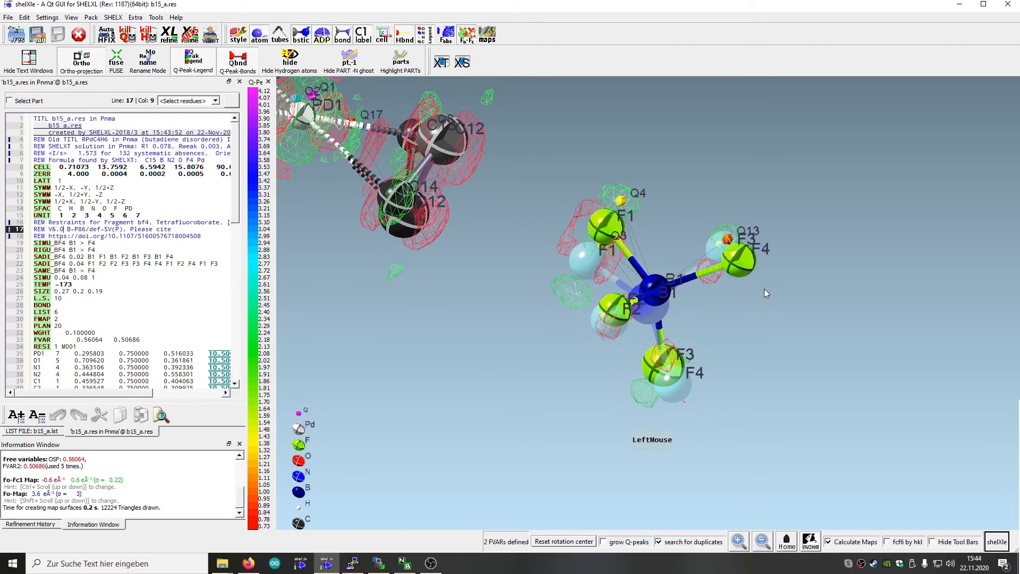
pyautogui.click(737, 261)
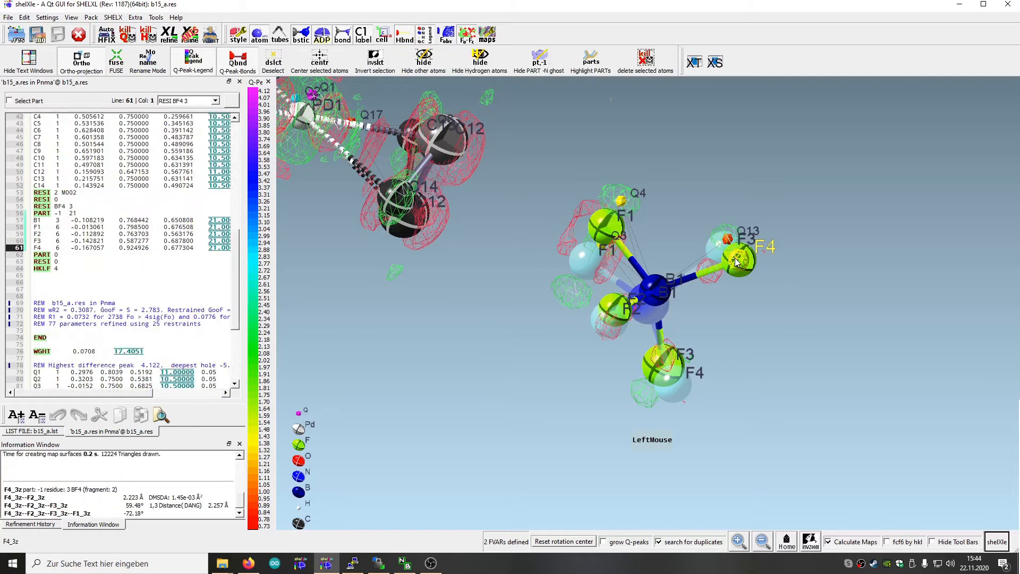
pyautogui.keyDown('ctrl'); pyautogui.click(663, 366); pyautogui.keyUp('ctrl')
pyautogui.rightClick(663, 365)
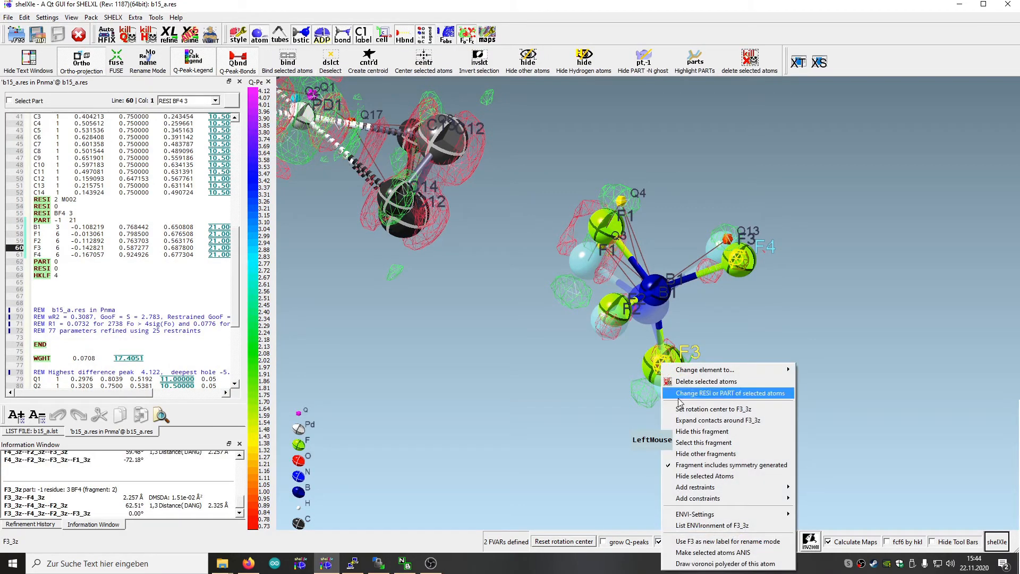
pyautogui.moveTo(707, 500)
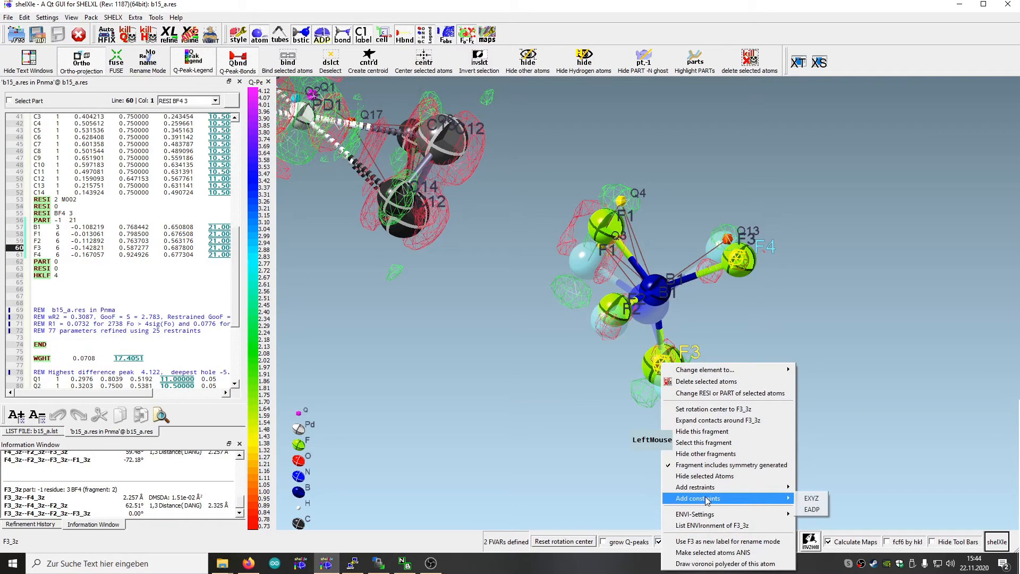
pyautogui.click(811, 510)
# Examine the BF4 anion, reset the rotation centre, and inspect the disordered butadiene ligand and its residual density at Pd1
pyautogui.moveTo(754, 415); pyautogui.dragTo(612, 358)
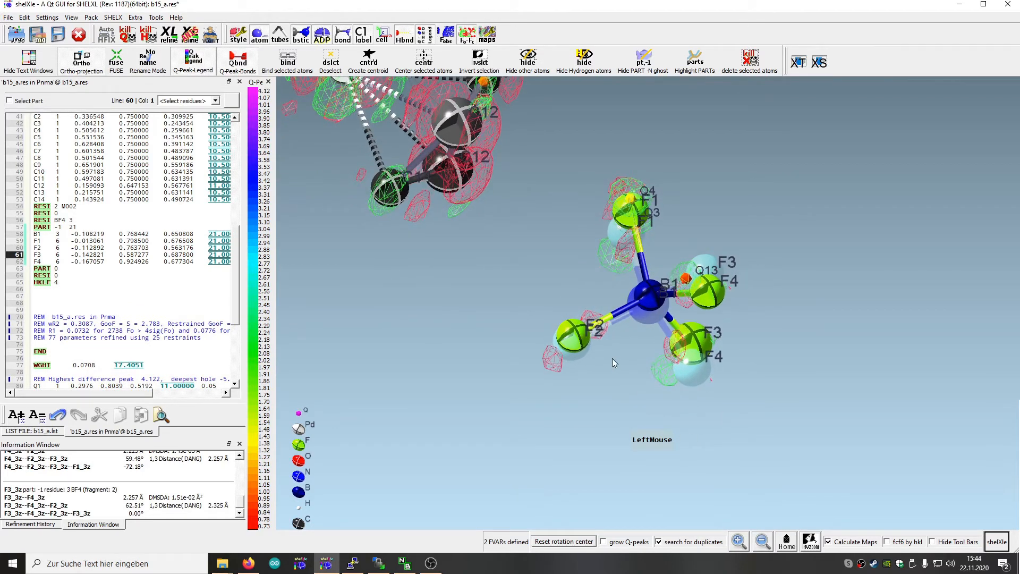
pyautogui.moveTo(606, 445); pyautogui.dragTo(610, 260)
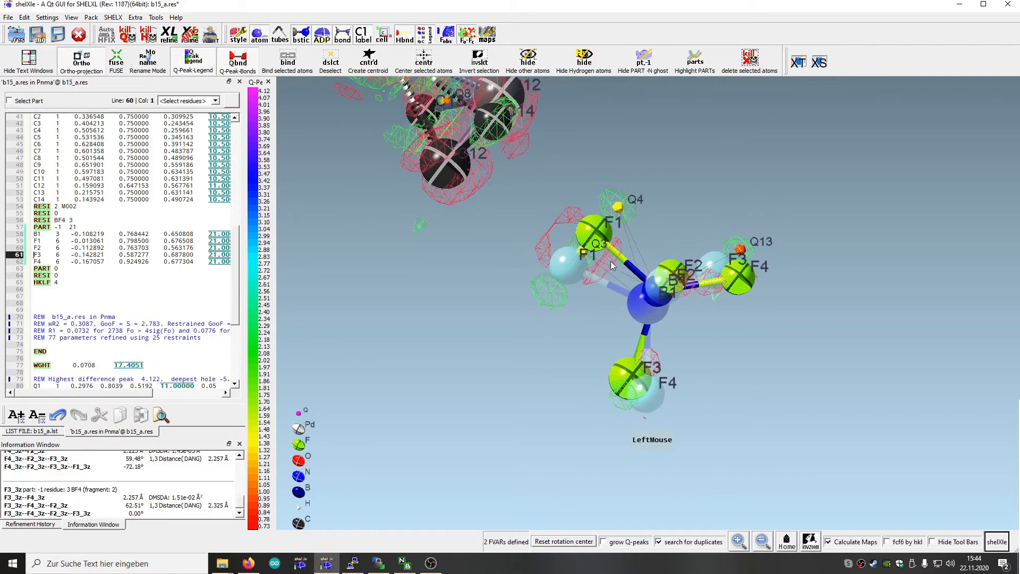
pyautogui.moveTo(713, 392); pyautogui.dragTo(709, 367)
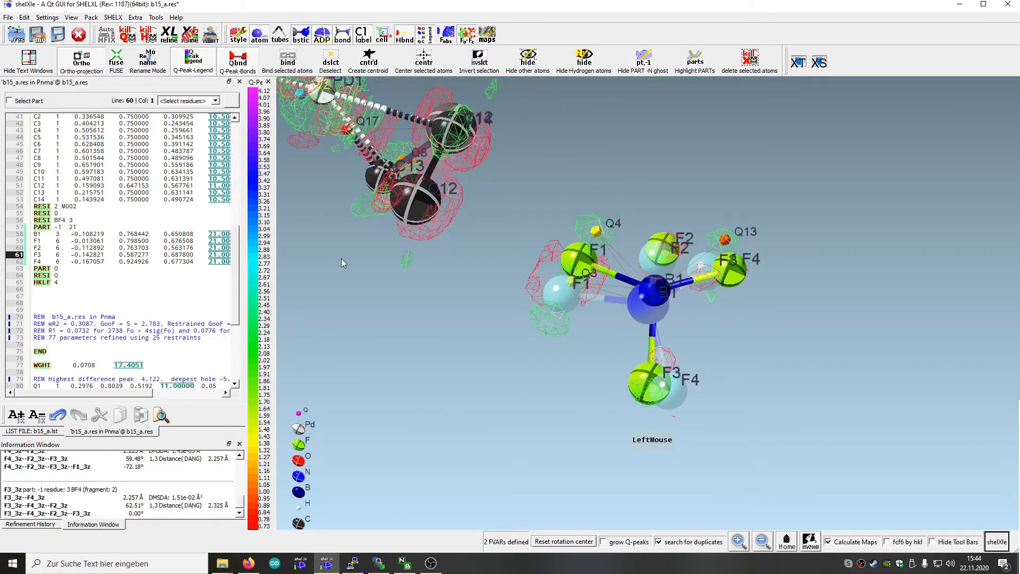
pyautogui.moveTo(558, 136); pyautogui.dragTo(480, 382, button='right')
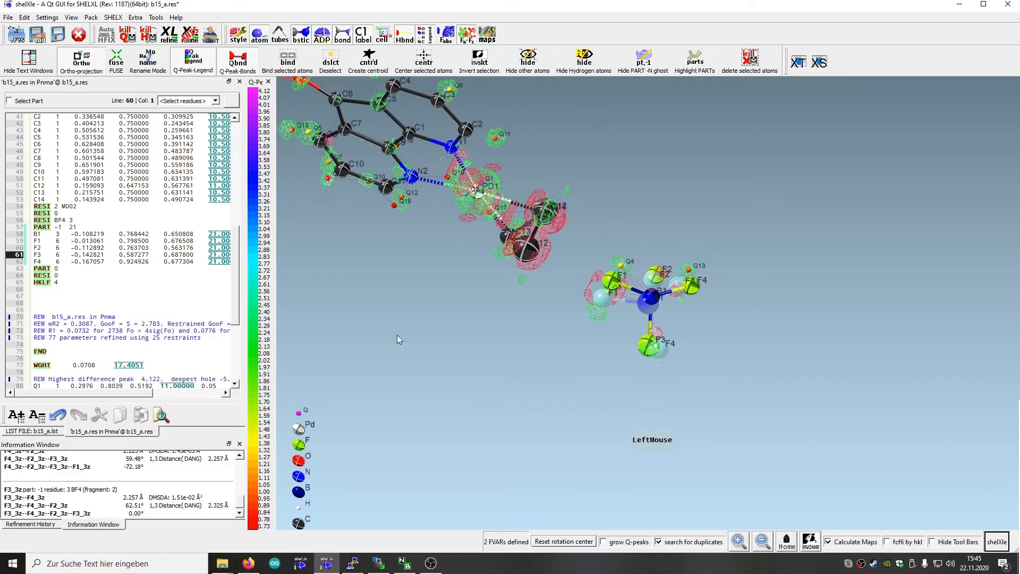
pyautogui.moveTo(396, 335); pyautogui.dragTo(408, 311)
pyautogui.click(586, 547)
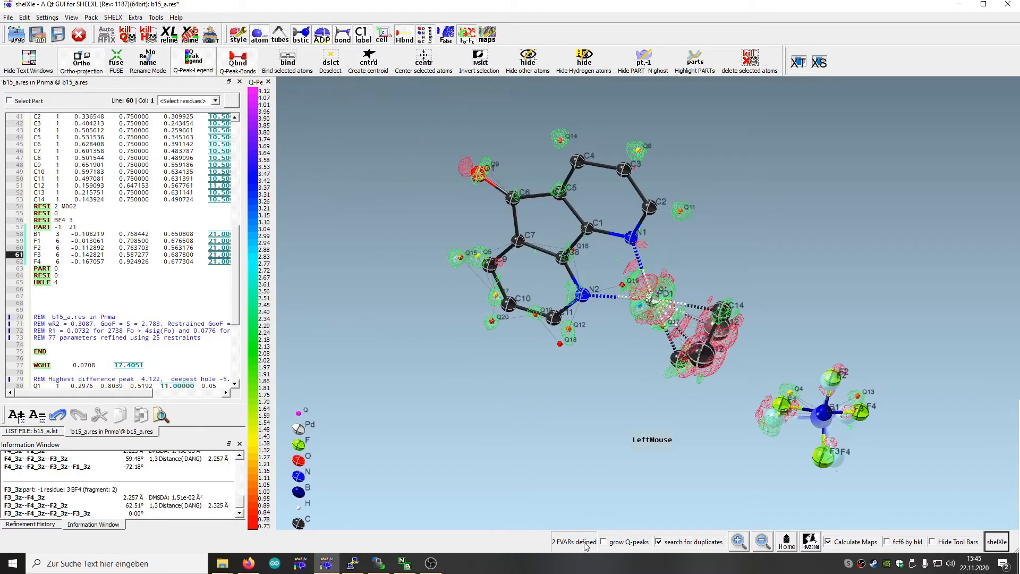
pyautogui.moveTo(546, 451); pyautogui.dragTo(632, 499)
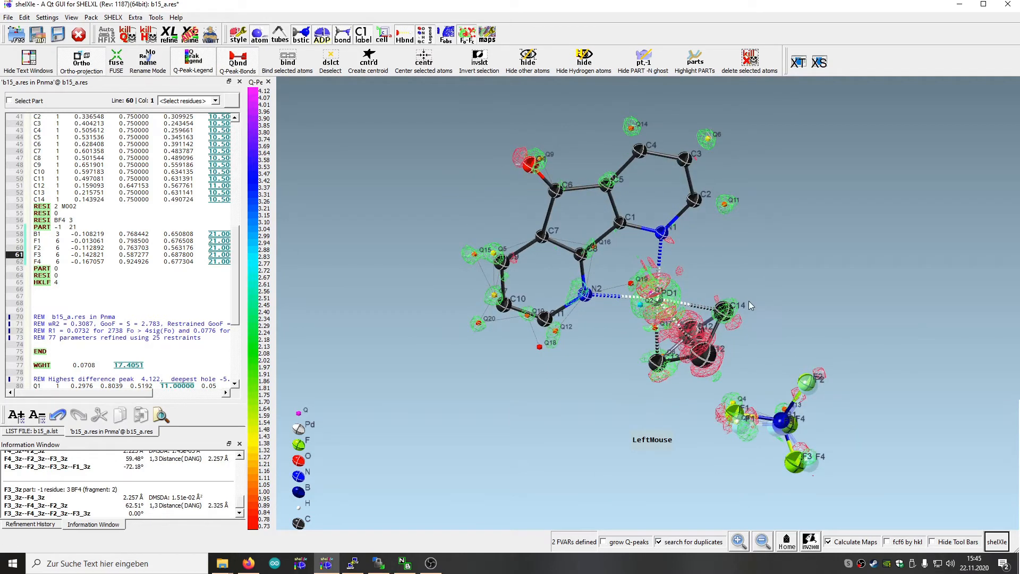
pyautogui.moveTo(777, 307); pyautogui.dragTo(716, 340)
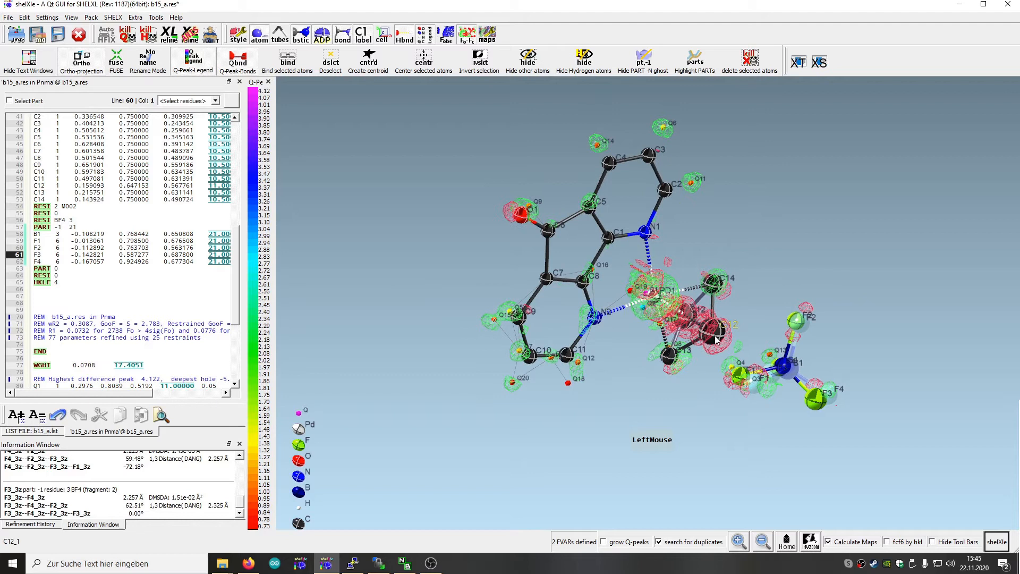
# Select the butadiene carbon atoms C13, C12 and C14 as target atoms for a fragment fit
pyautogui.click(712, 285)
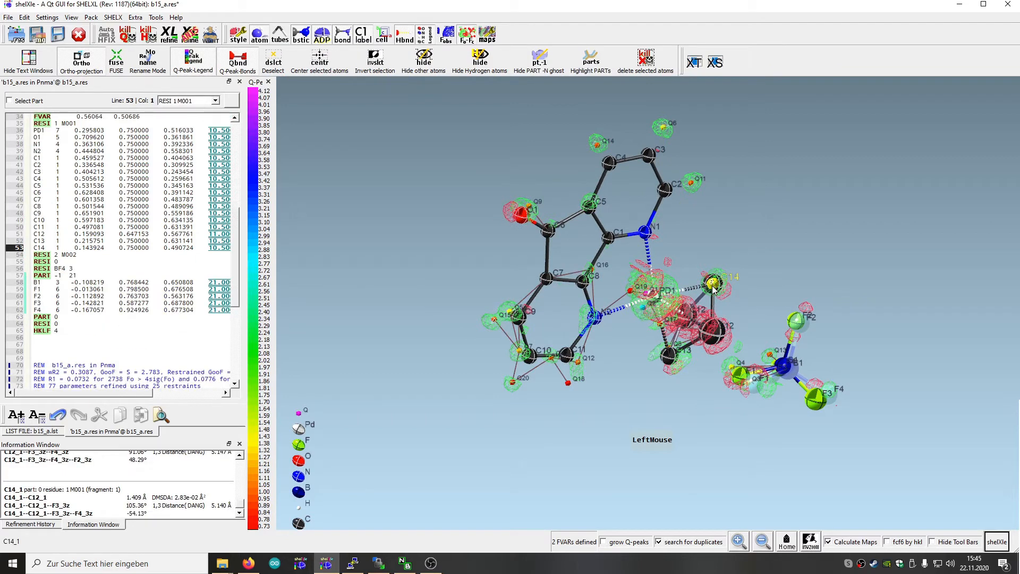
pyautogui.click(713, 330)
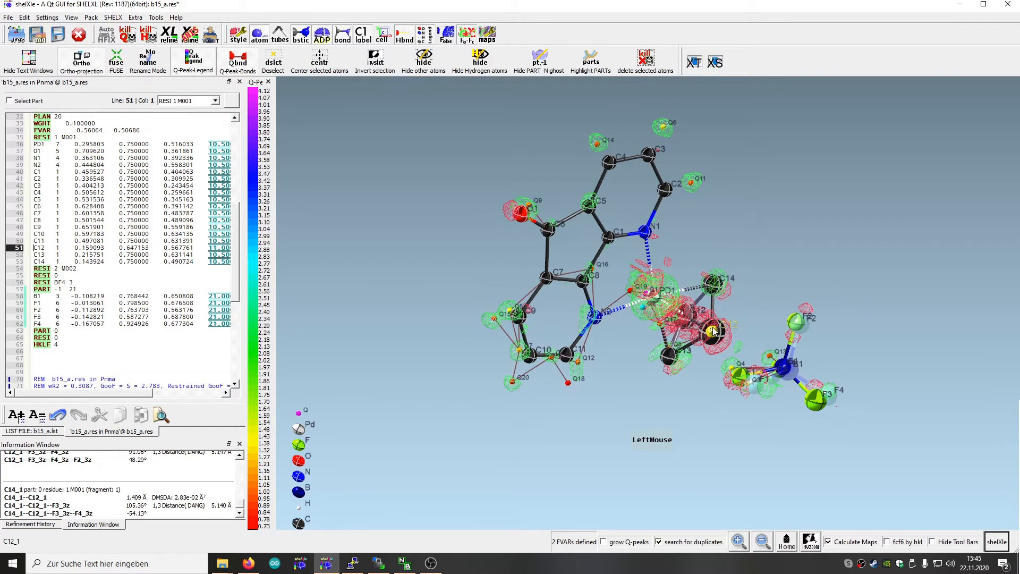
pyautogui.click(671, 357)
pyautogui.moveTo(714, 414); pyautogui.dragTo(660, 407)
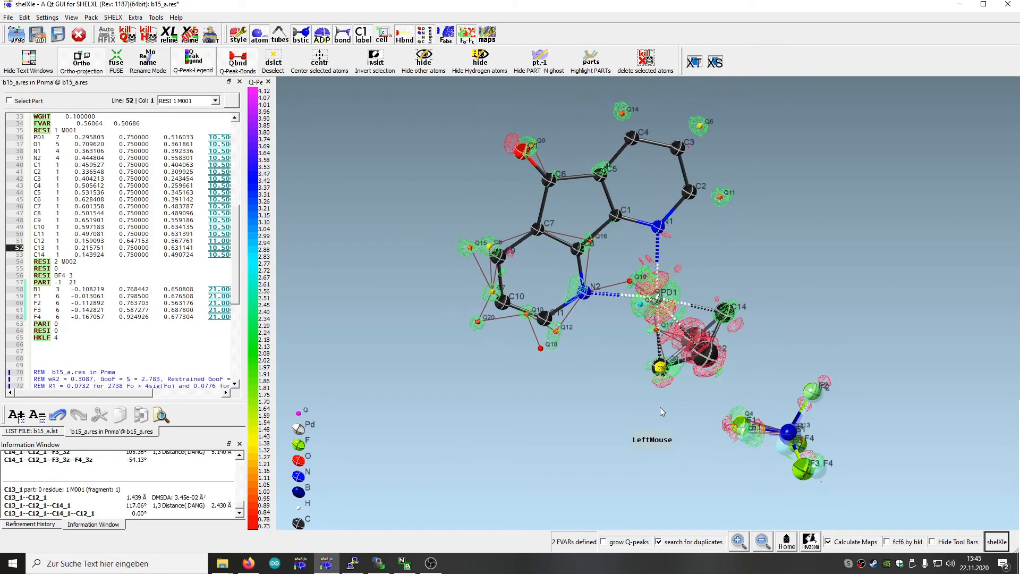
pyautogui.keyDown('ctrl'); pyautogui.click(709, 354); pyautogui.keyUp('ctrl')
pyautogui.keyDown('ctrl'); pyautogui.click(722, 316); pyautogui.keyUp('ctrl')
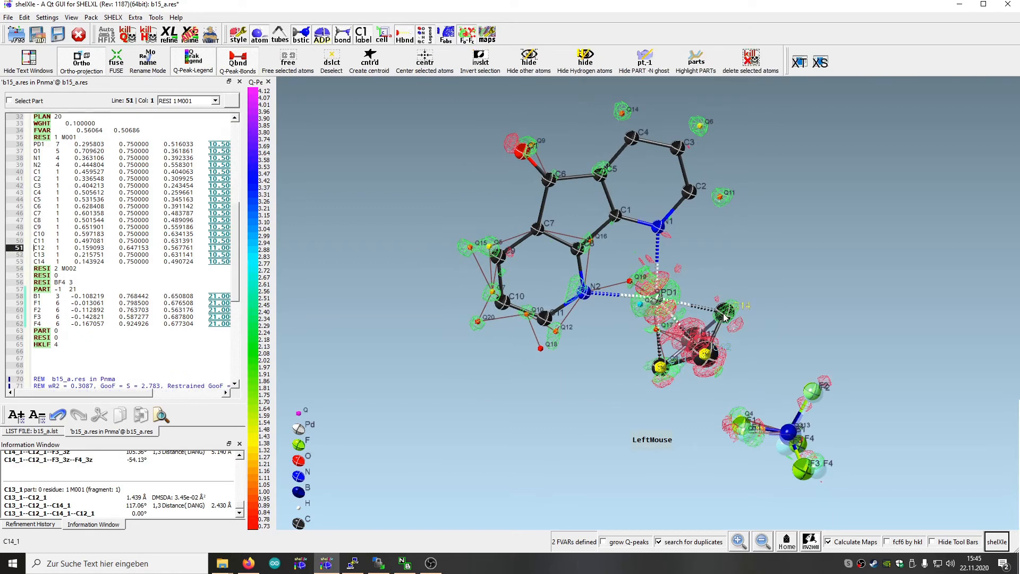
pyautogui.moveTo(739, 334); pyautogui.dragTo(713, 279)
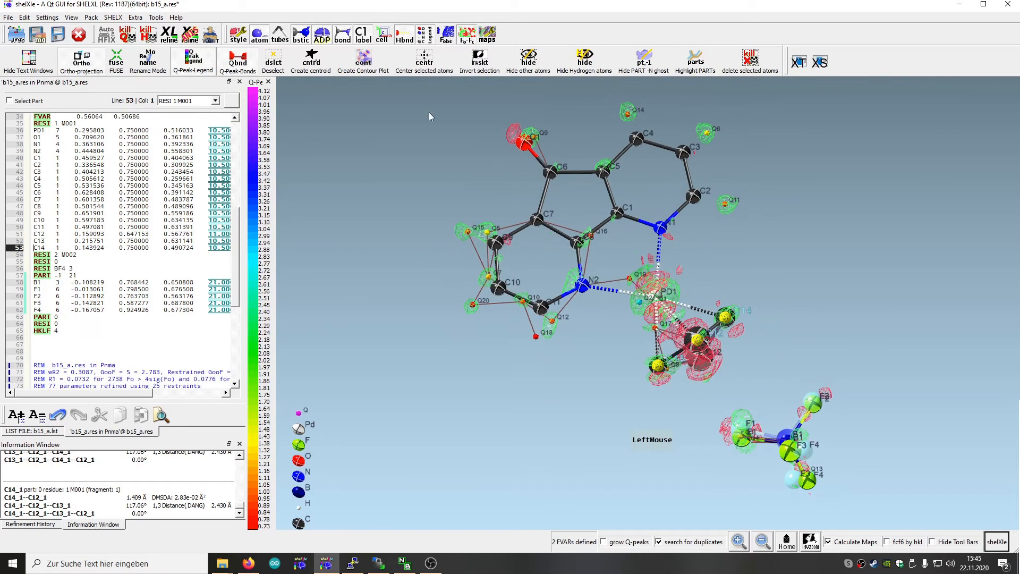
# Search the DSR fragment library for "pro", inspect the proline fragment, and close the DSR GUI
pyautogui.click(156, 17)
pyautogui.click(171, 62)
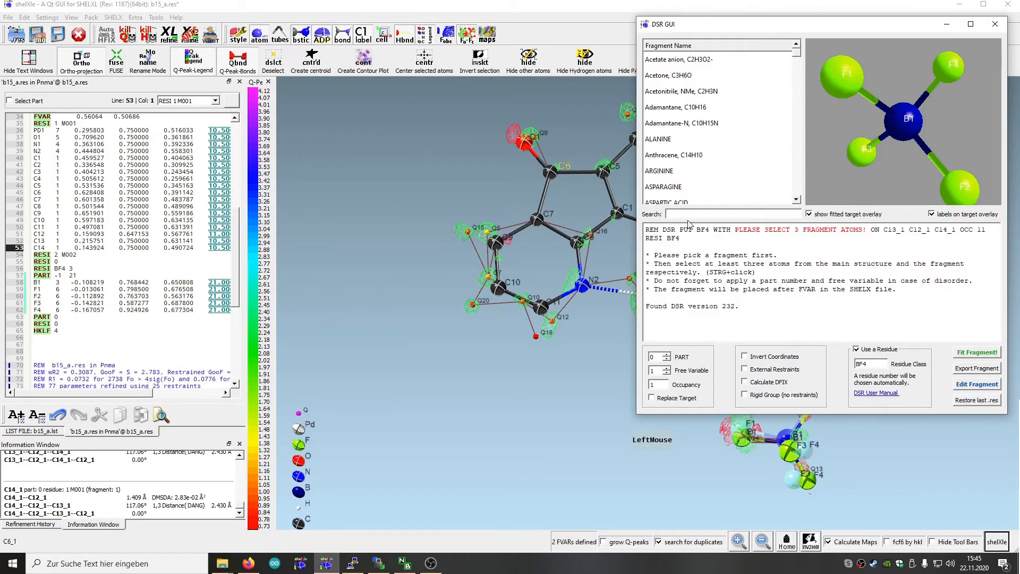
pyautogui.write('pro')
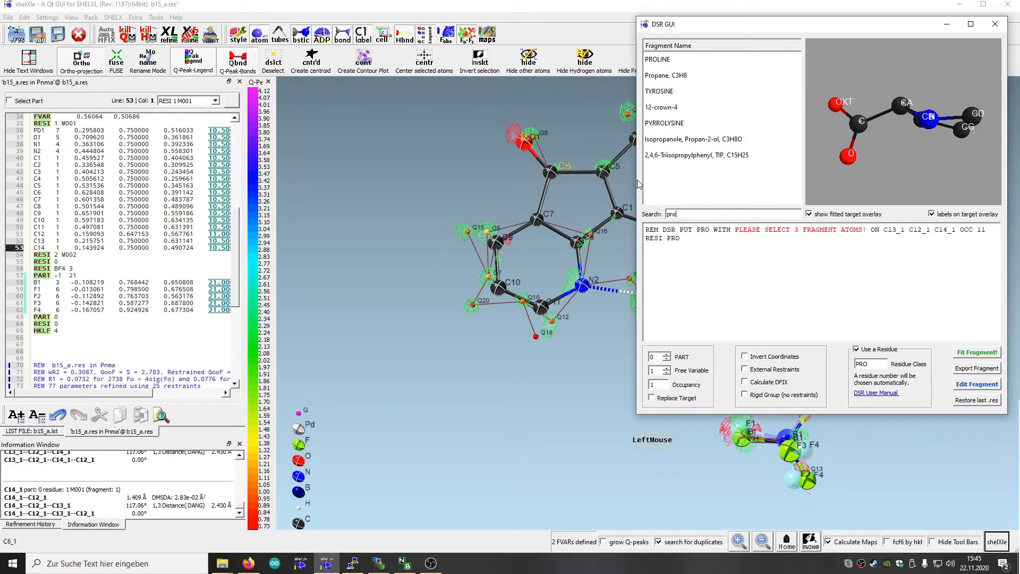
pyautogui.moveTo(636, 167); pyautogui.dragTo(489, 176)
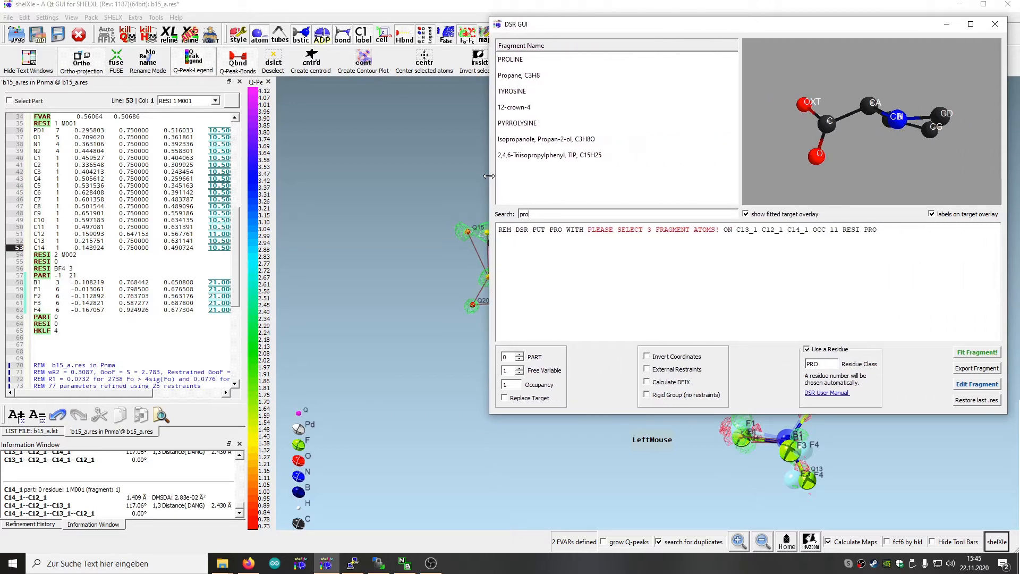
pyautogui.moveTo(842, 148); pyautogui.dragTo(836, 119)
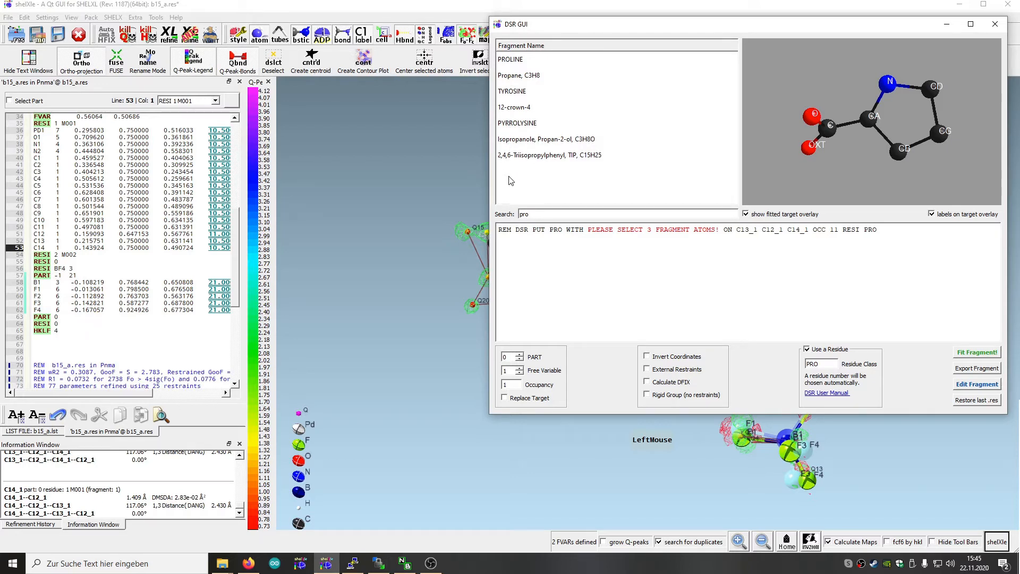
pyautogui.click(994, 24)
# Enter rename mode with residue number 1, PART -1 and the occupation tied to fv(n) with n = 3
pyautogui.moveTo(750, 202); pyautogui.dragTo(834, 296)
pyautogui.moveTo(604, 438); pyautogui.dragTo(610, 361)
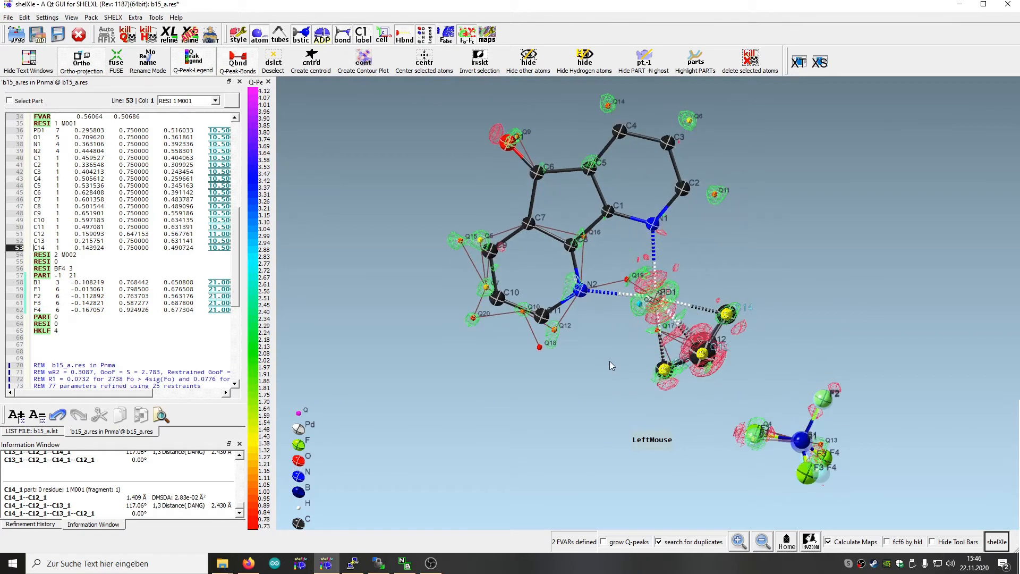
pyautogui.moveTo(122, 130)
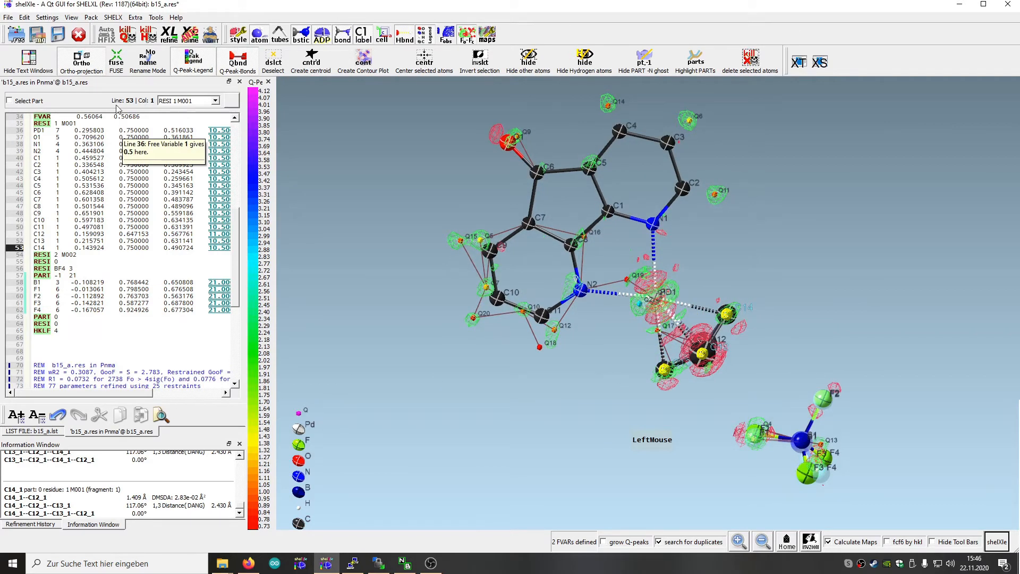
pyautogui.click(150, 68)
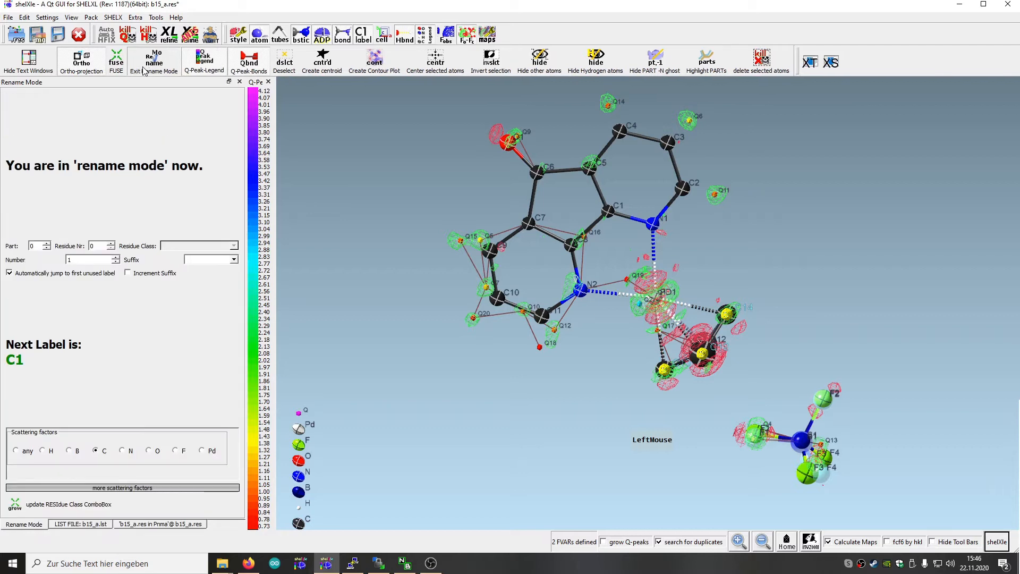
pyautogui.click(110, 243)
pyautogui.click(47, 243)
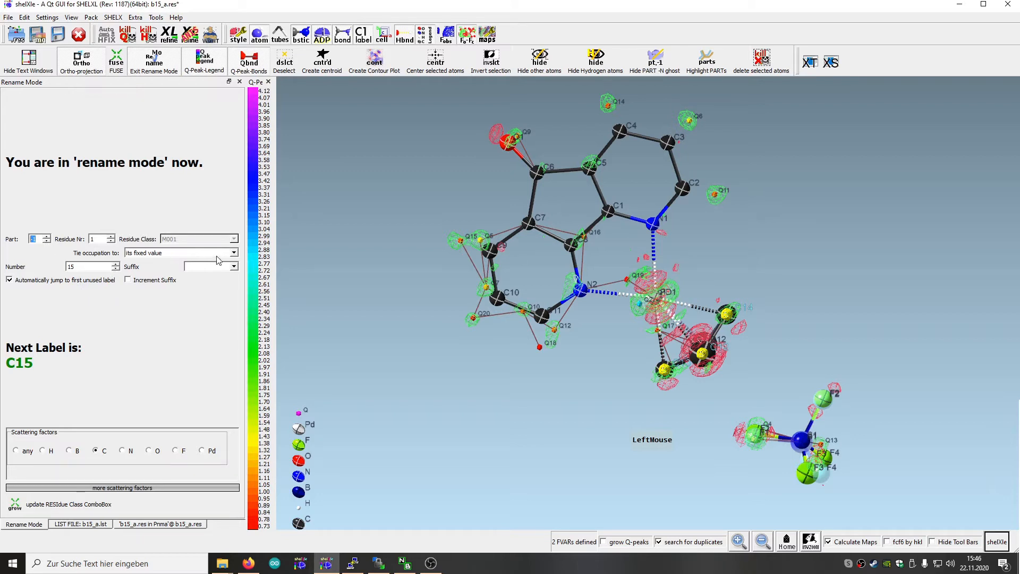
pyautogui.click(233, 253)
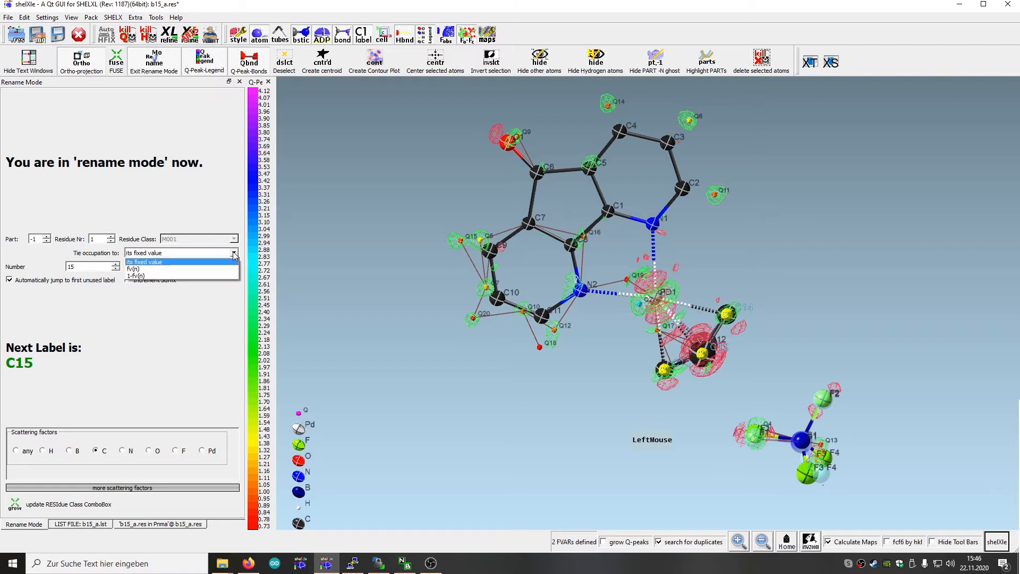
pyautogui.click(138, 269)
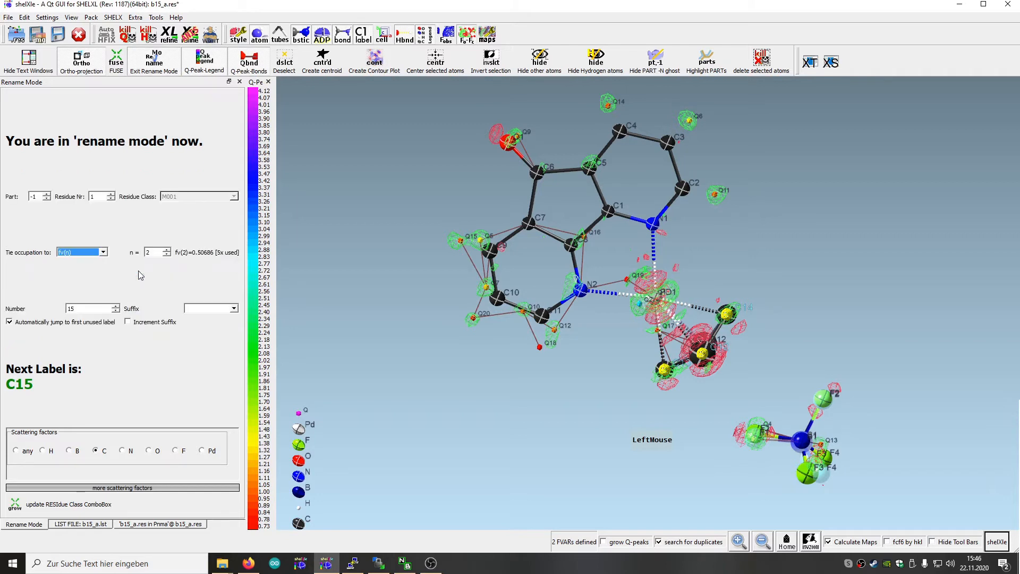
pyautogui.click(166, 250)
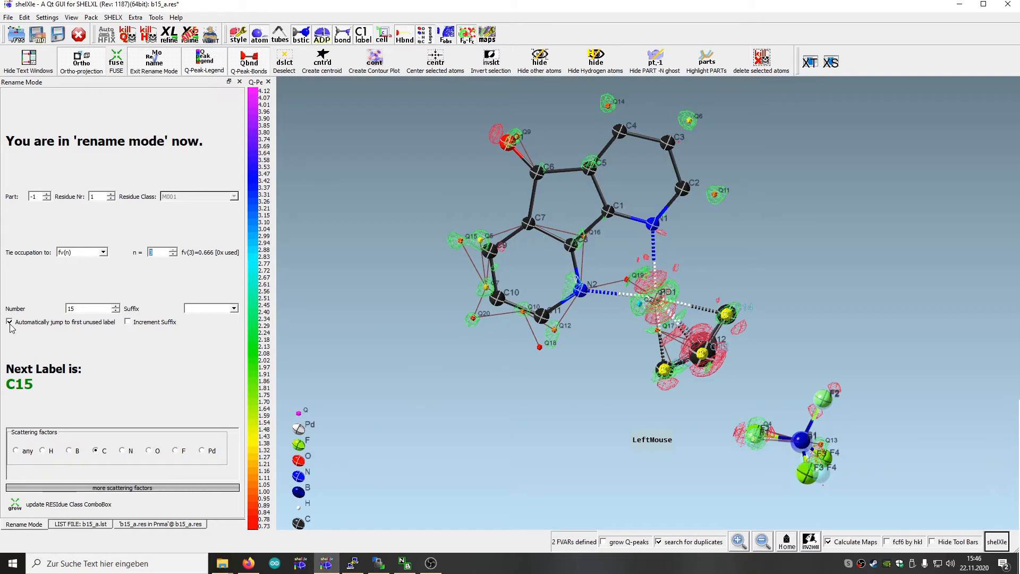
# Disable automatic jumping to the first unused label, set the label number to 12, and clear the atom selection
pyautogui.moveTo(706, 451); pyautogui.dragTo(684, 381)
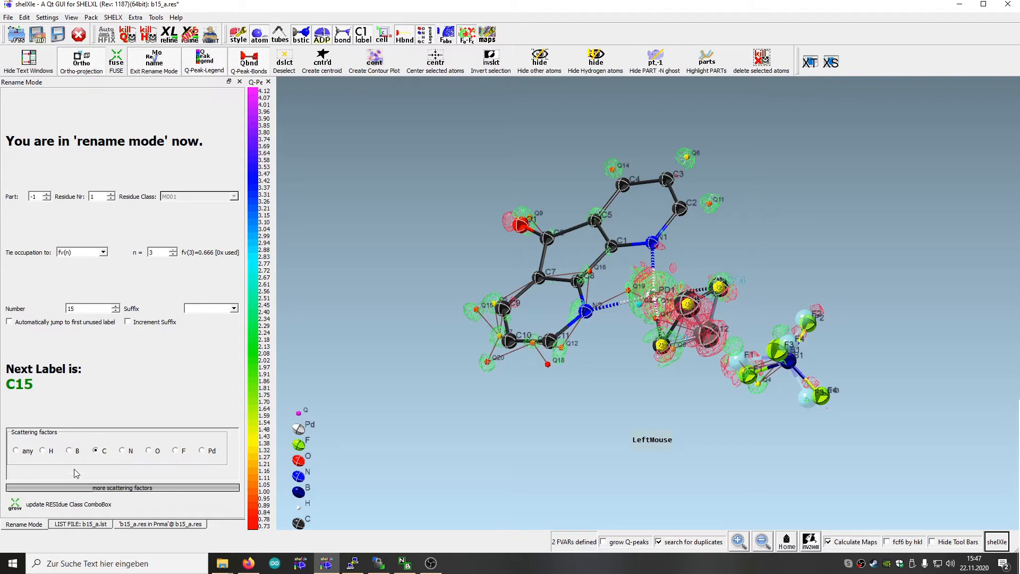
pyautogui.scroll(-2, 103, 307)
pyautogui.moveTo(575, 455); pyautogui.dragTo(592, 437)
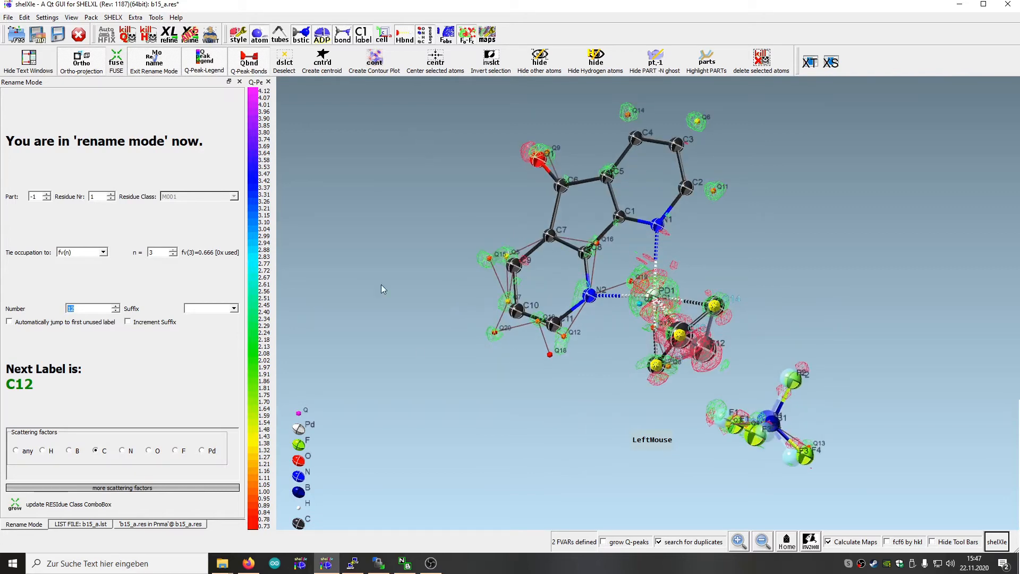
pyautogui.click(288, 61)
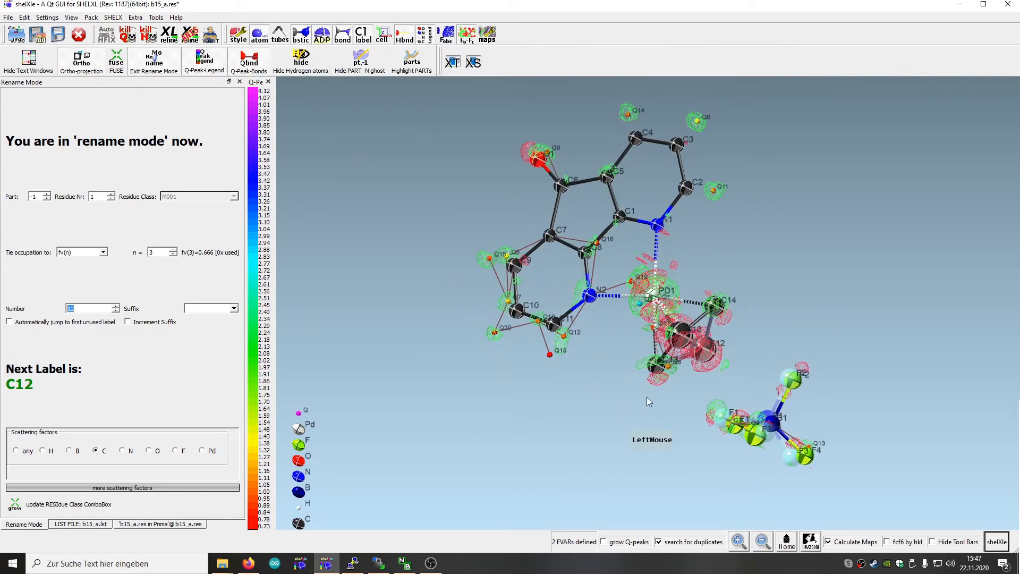
# Relabel the butadiene carbons C13, C12 and C14 in order as C12, C13 and C14, and save the res file
pyautogui.click(659, 362)
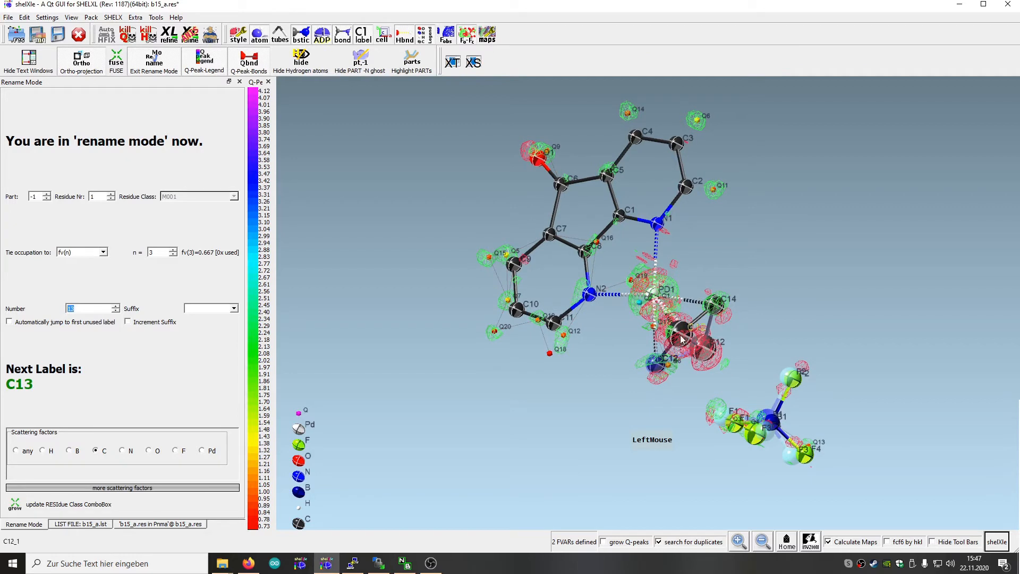
pyautogui.click(702, 347)
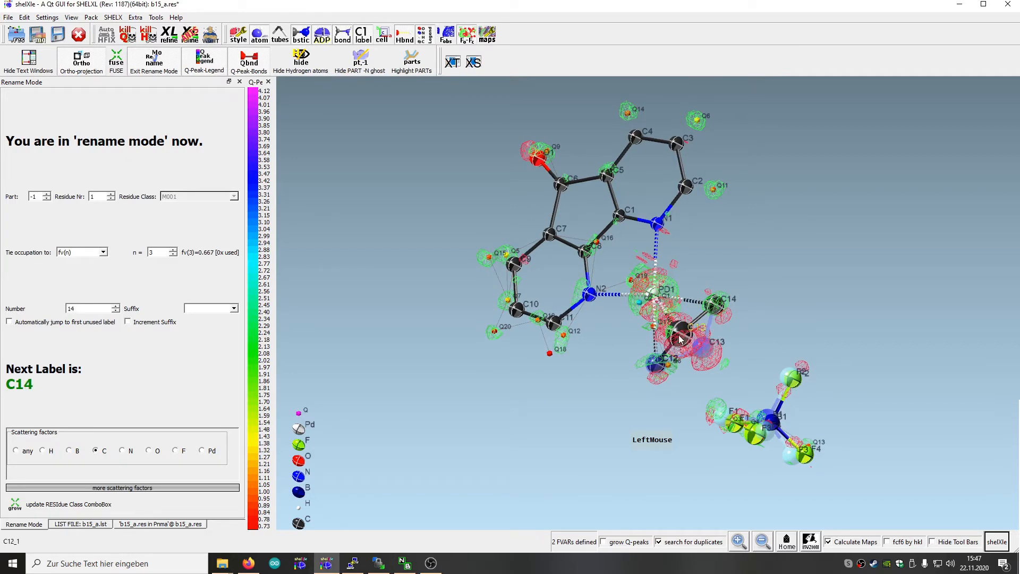
pyautogui.click(714, 313)
pyautogui.moveTo(754, 289); pyautogui.dragTo(835, 357)
pyautogui.moveTo(541, 415); pyautogui.dragTo(499, 287)
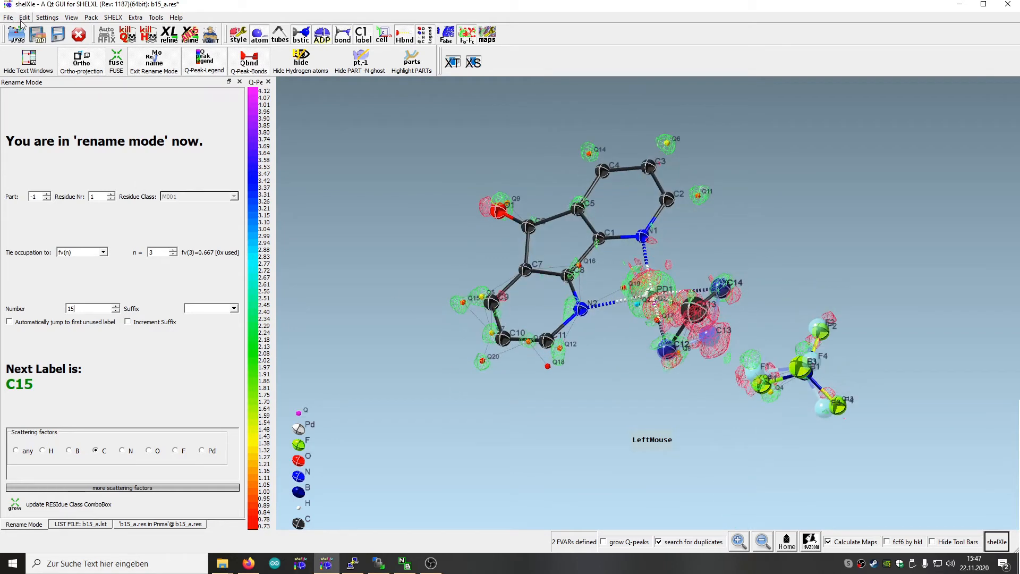
pyautogui.click(58, 35)
pyautogui.moveTo(636, 458); pyautogui.dragTo(712, 489)
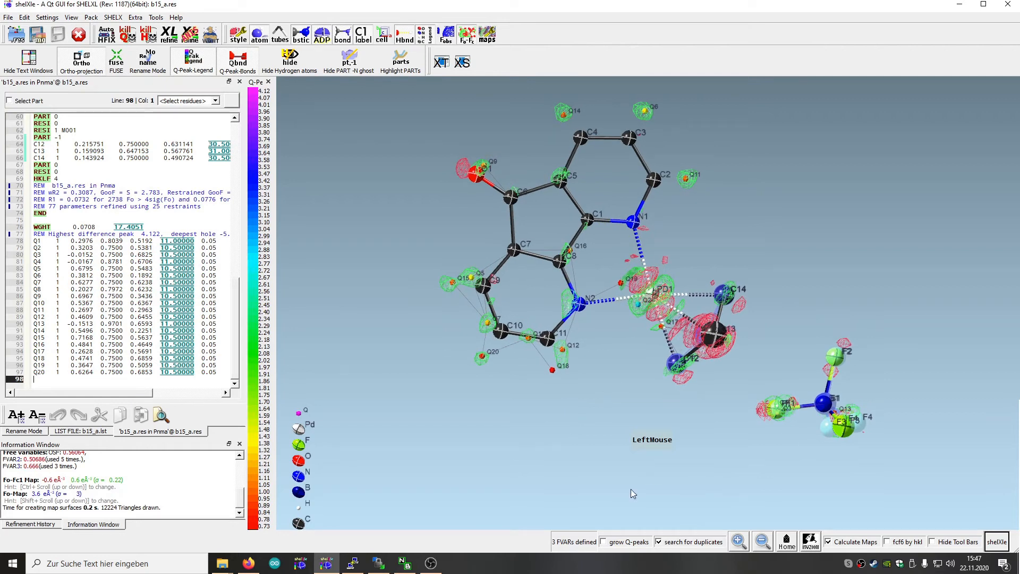
# Insert the restraint line SADI_1 C12 C13 C13 C4 below the L.S. instruction for the butadiene carbons
pyautogui.click(680, 370)
pyautogui.click(714, 334)
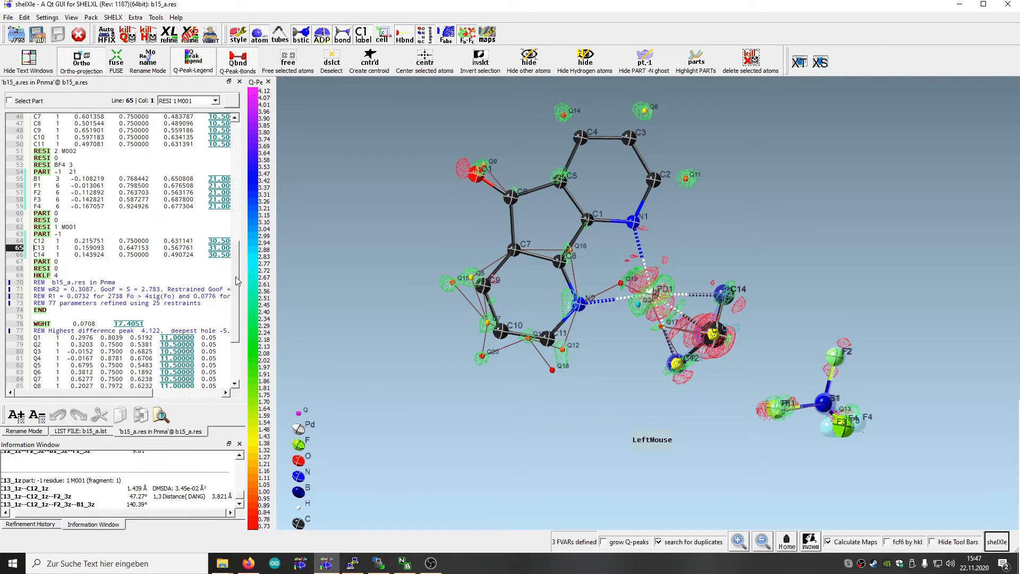
pyautogui.scroll(3, 238, 268)
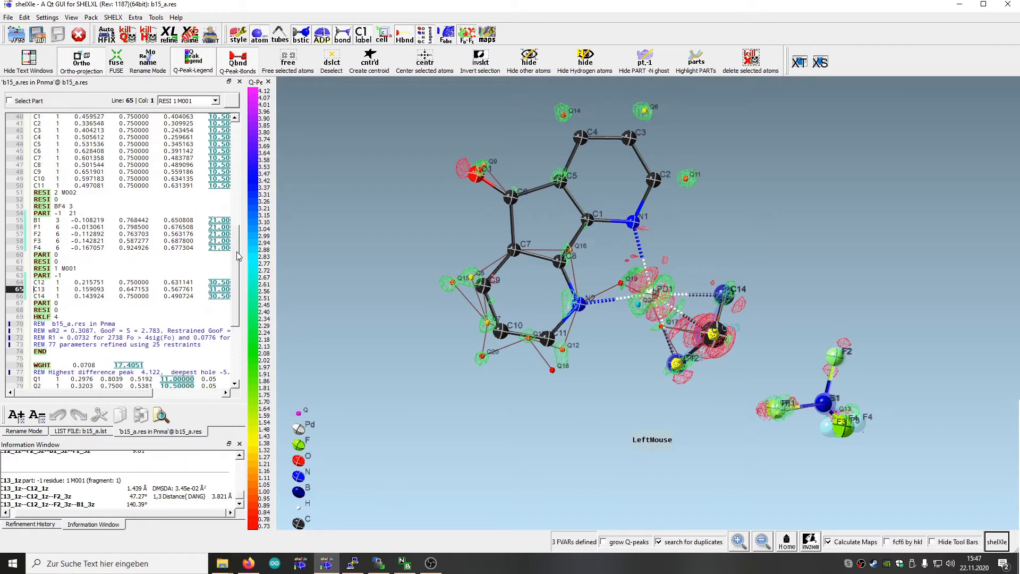
pyautogui.moveTo(238, 249); pyautogui.dragTo(238, 202)
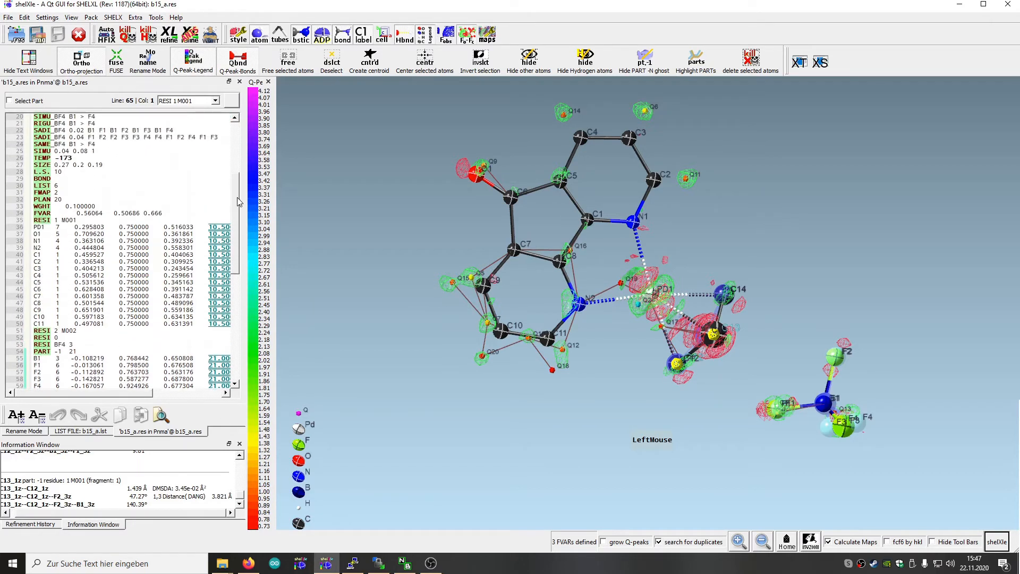
pyautogui.click(116, 175)
pyautogui.press('Return')
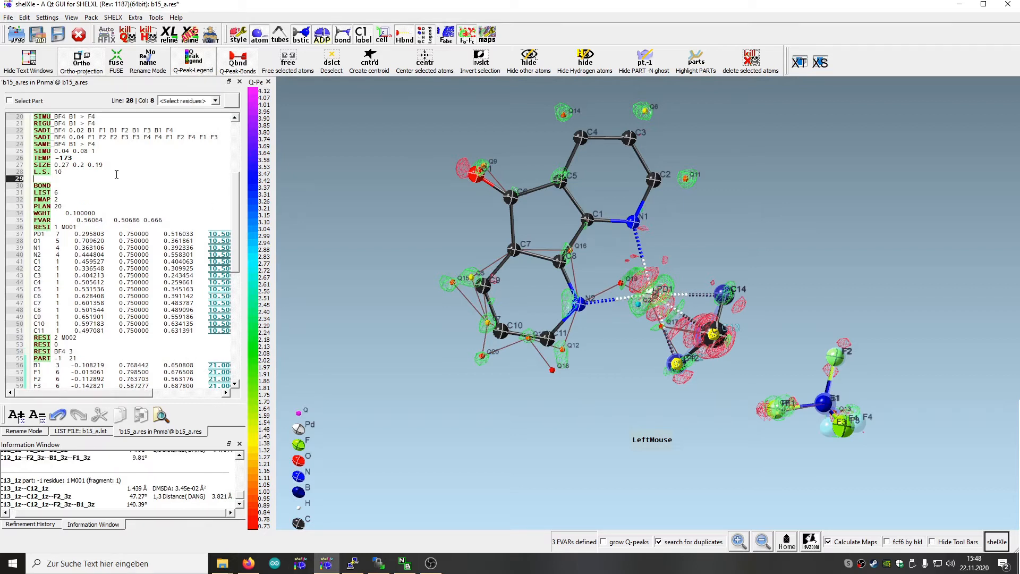
pyautogui.write('SA')
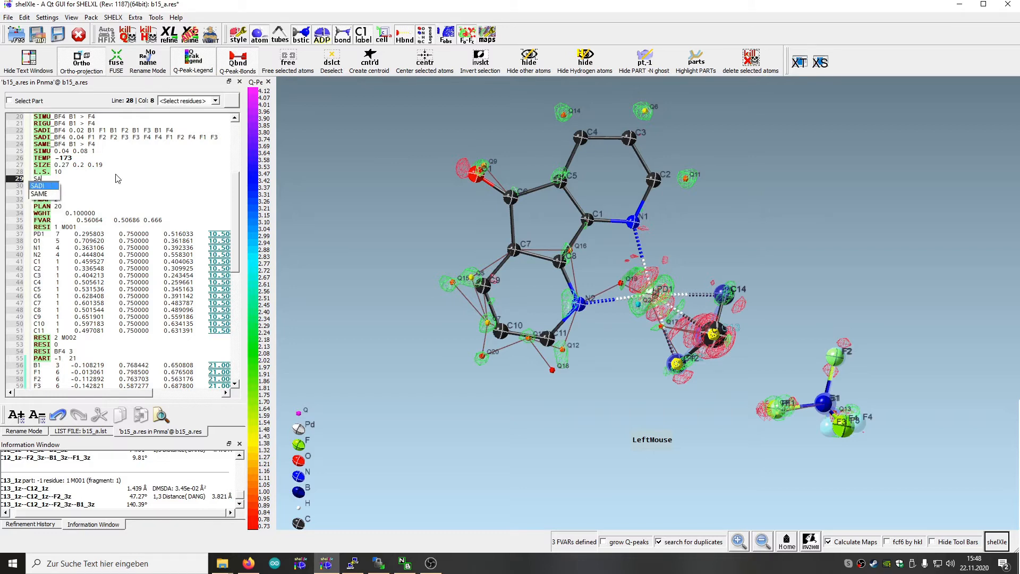
pyautogui.press('Return')
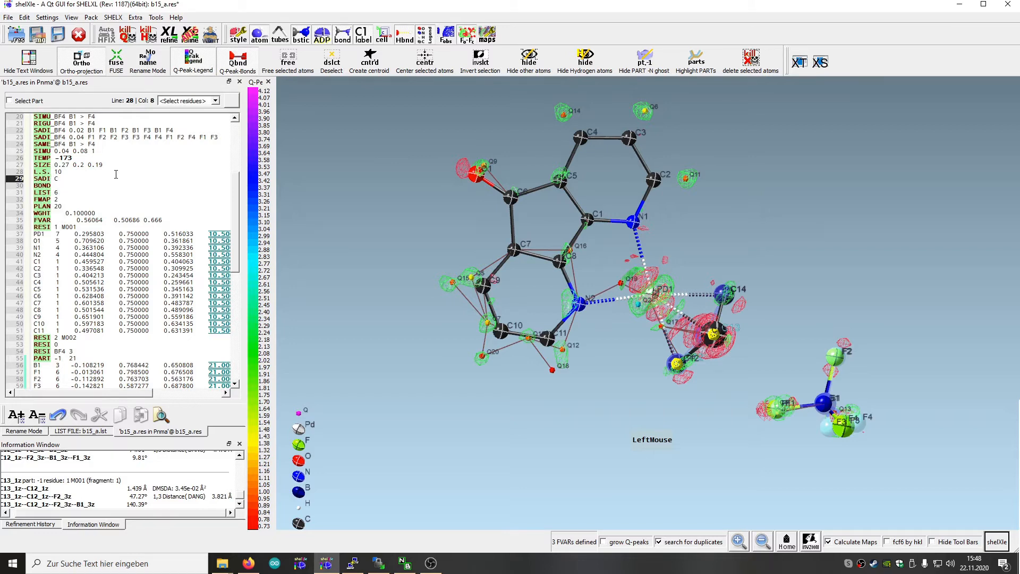
pyautogui.write('C12')
pyautogui.write('C')
pyautogui.write('13 C13 C4')
# Save the file, run a SHELXL refinement with the SADI restraint and load its results
pyautogui.moveTo(643, 419); pyautogui.dragTo(626, 390)
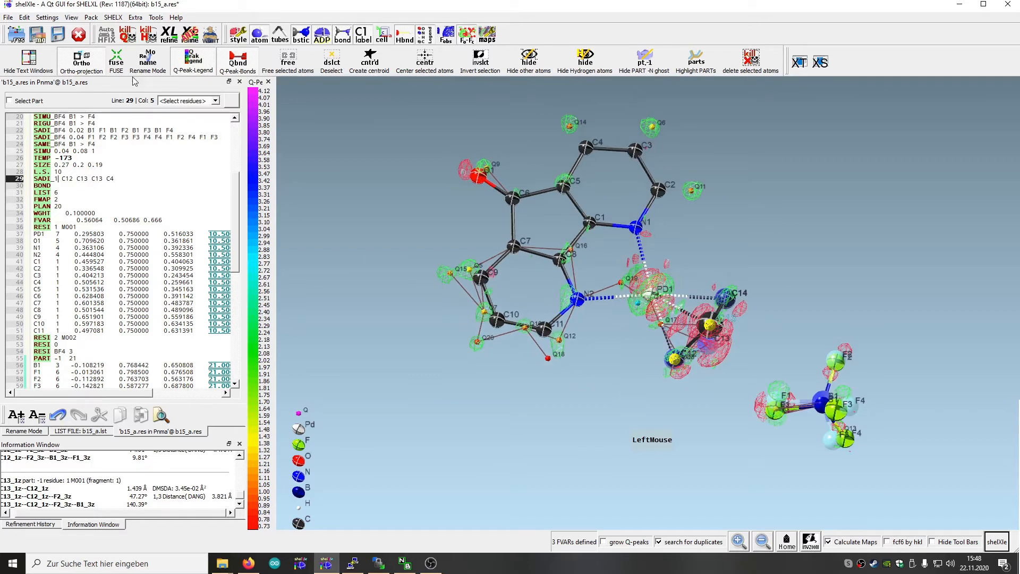
pyautogui.click(59, 36)
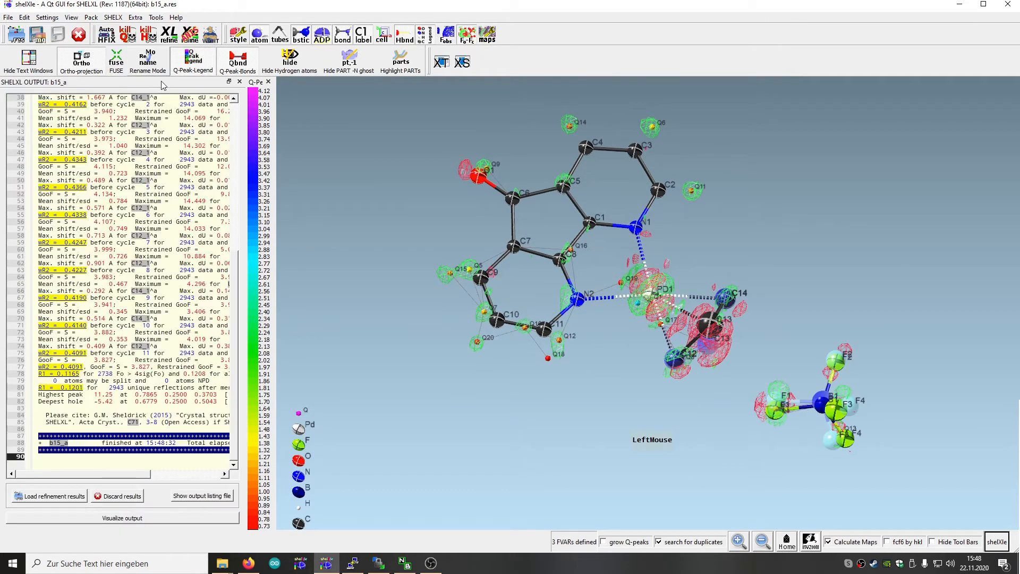
pyautogui.click(43, 497)
pyautogui.moveTo(448, 397); pyautogui.dragTo(324, 314)
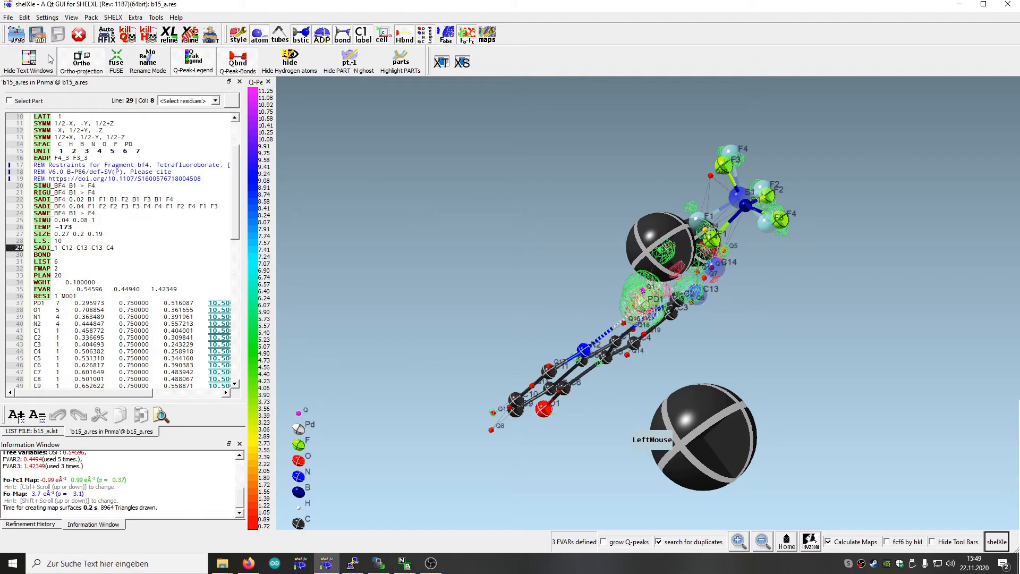
# Restore the version of the res file from Nov 22 15:48:30 2020 out of the save history
pyautogui.click(8, 18)
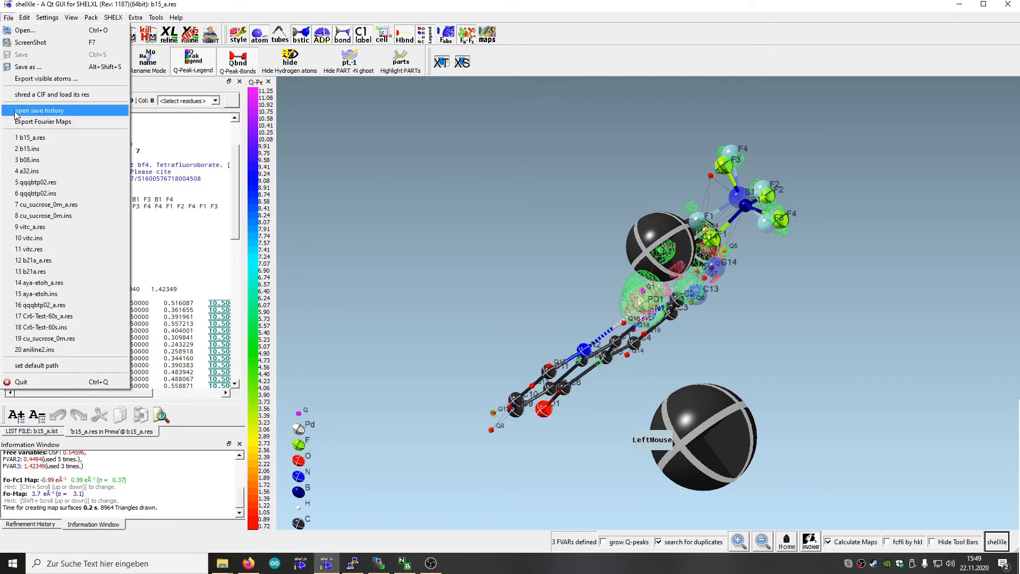
pyautogui.click(38, 110)
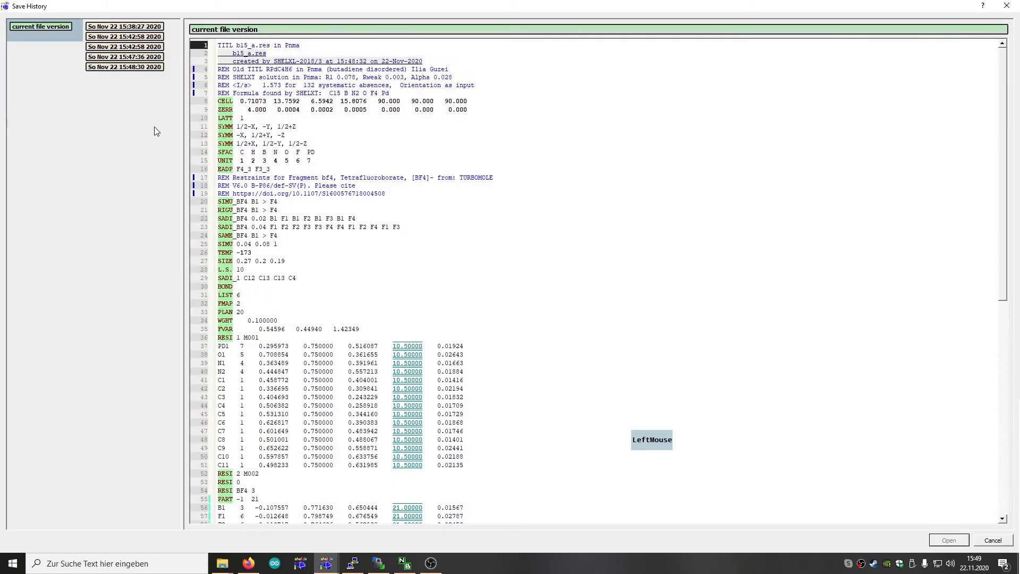
pyautogui.click(125, 68)
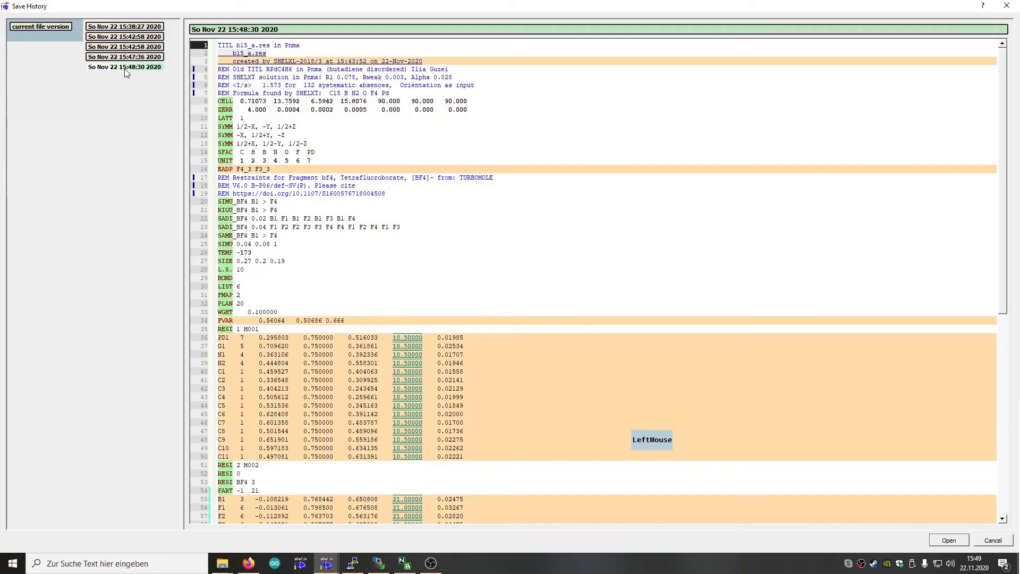
pyautogui.scroll(-6, 514, 277)
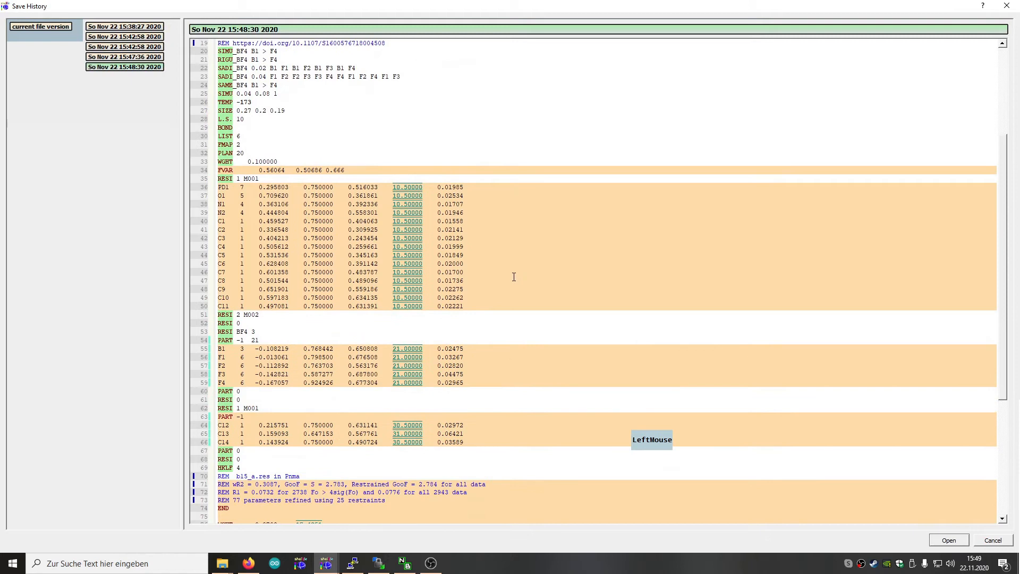
pyautogui.click(957, 541)
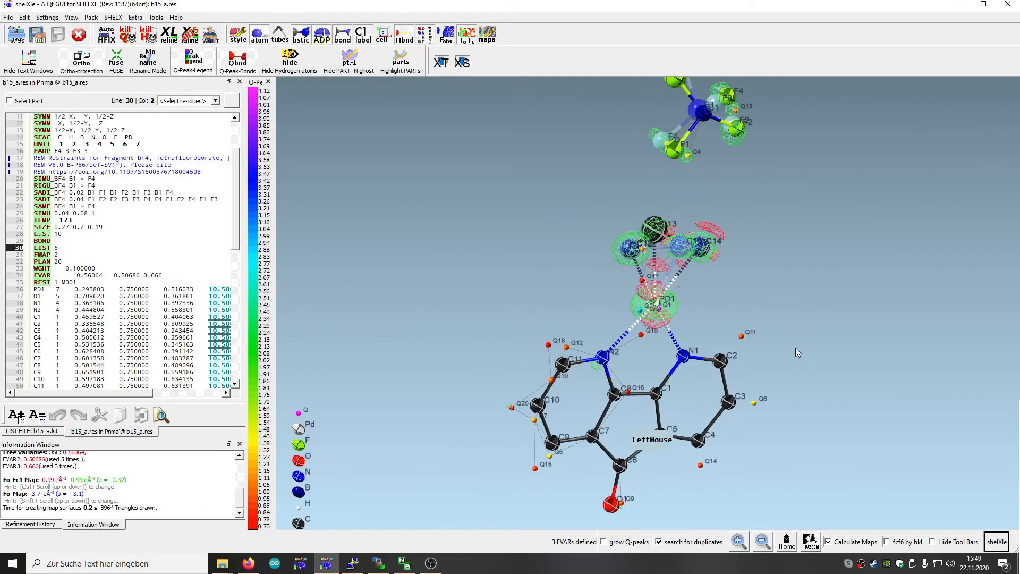
# Measure the distances and angle across the butadiene carbons C12, C13 and C14
pyautogui.moveTo(779, 373); pyautogui.dragTo(926, 514)
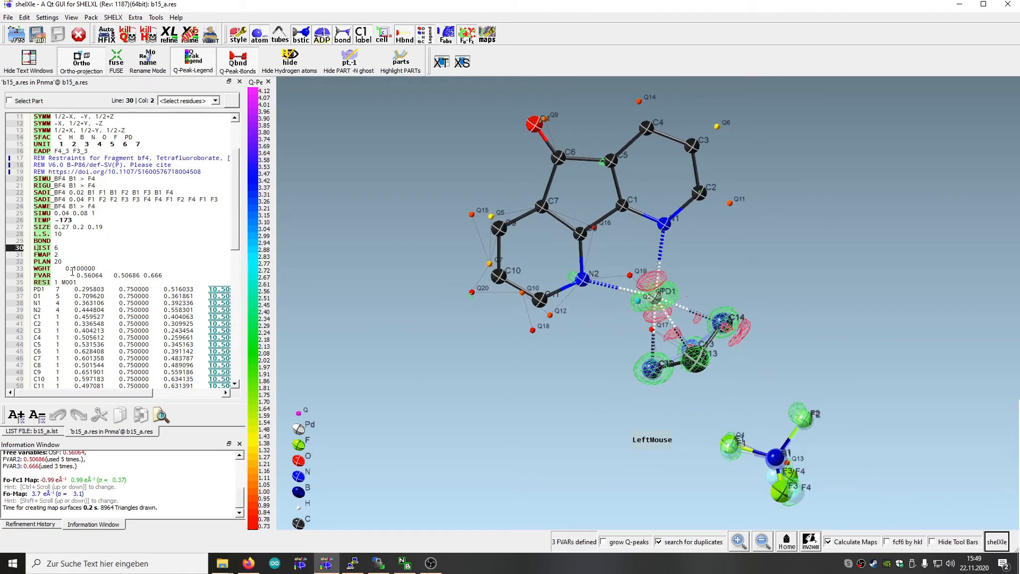
pyautogui.click(655, 372)
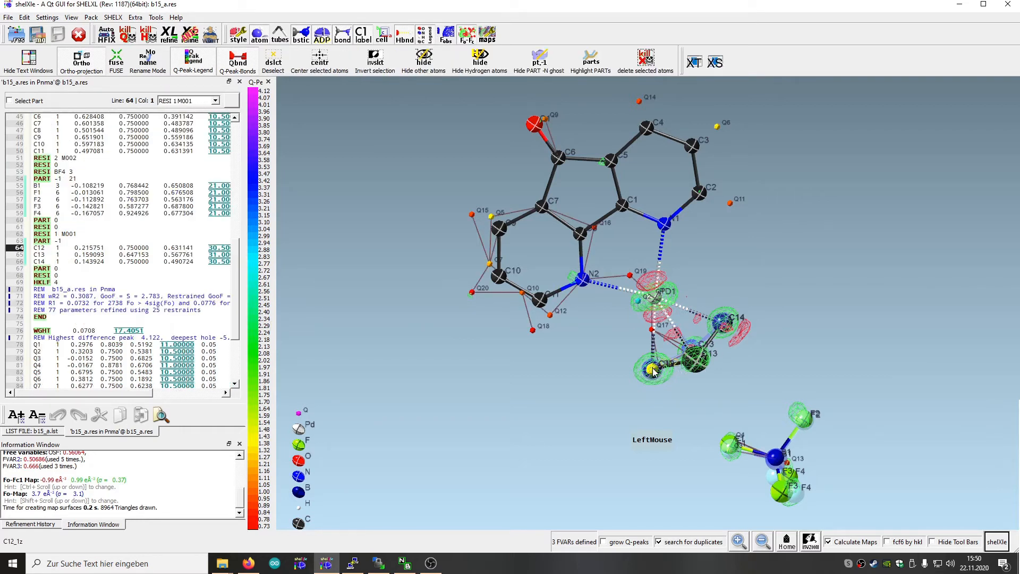
pyautogui.click(697, 363)
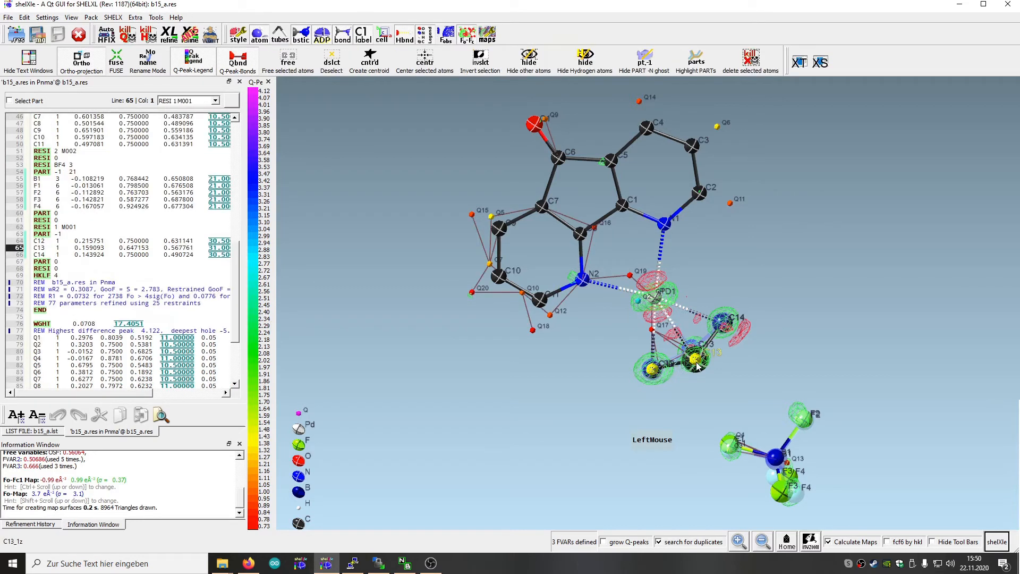
pyautogui.click(729, 333)
pyautogui.moveTo(744, 337); pyautogui.dragTo(739, 311)
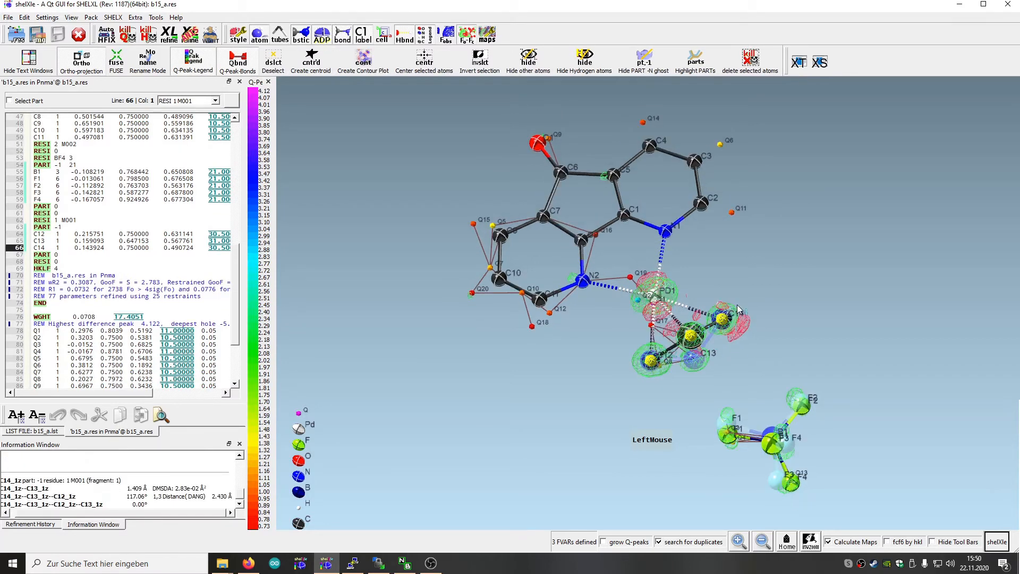
pyautogui.rightClick(724, 320)
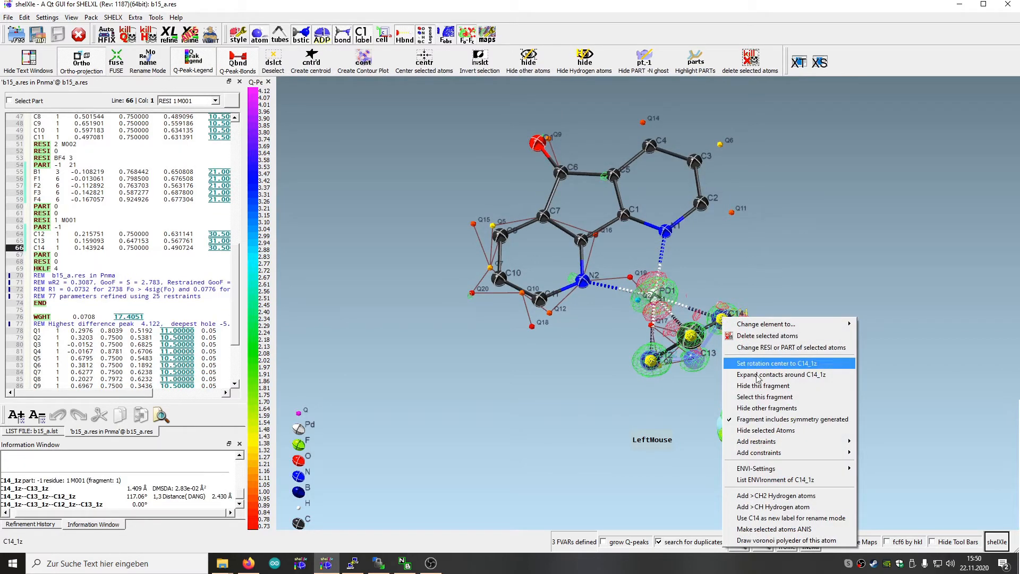
pyautogui.moveTo(785, 445)
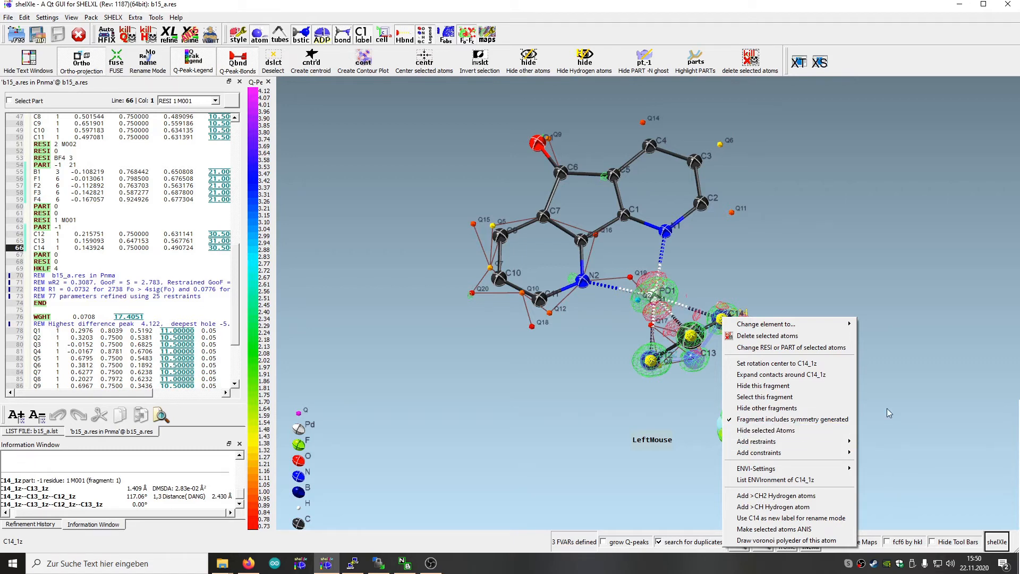
pyautogui.click(875, 422)
# Add a DFIX restraint between C12 and C13 with value 1.439, ESD 0.01 and residue 1
pyautogui.click(651, 363)
pyautogui.click(651, 362)
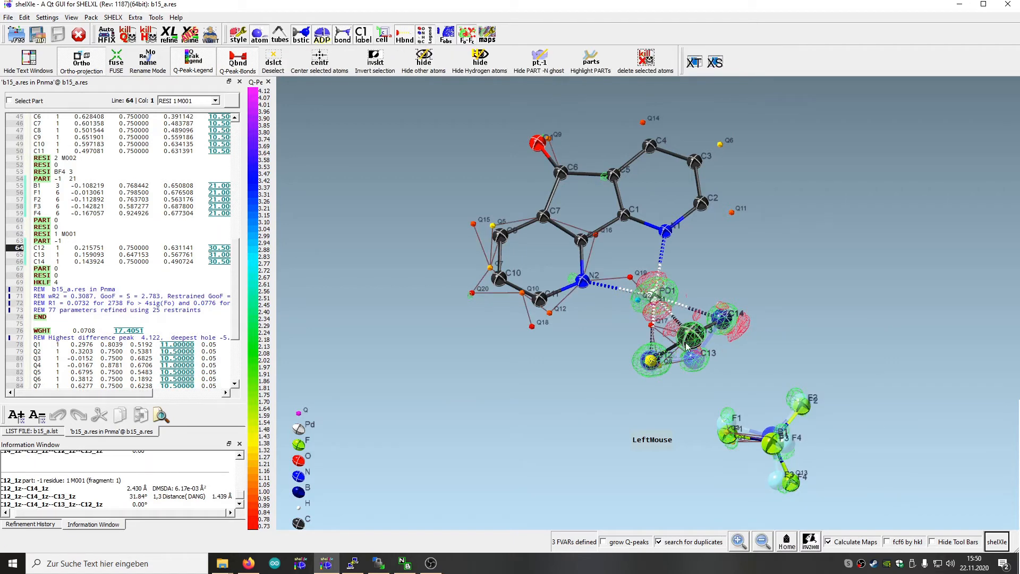
pyautogui.keyDown('ctrl'); pyautogui.click(693, 339); pyautogui.keyUp('ctrl')
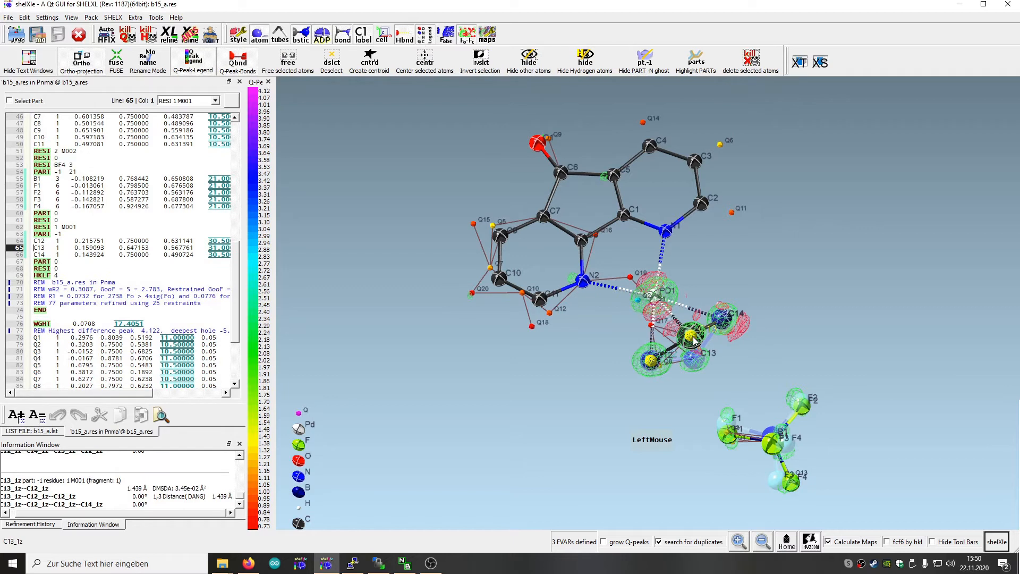
pyautogui.rightClick(693, 339)
pyautogui.moveTo(733, 464)
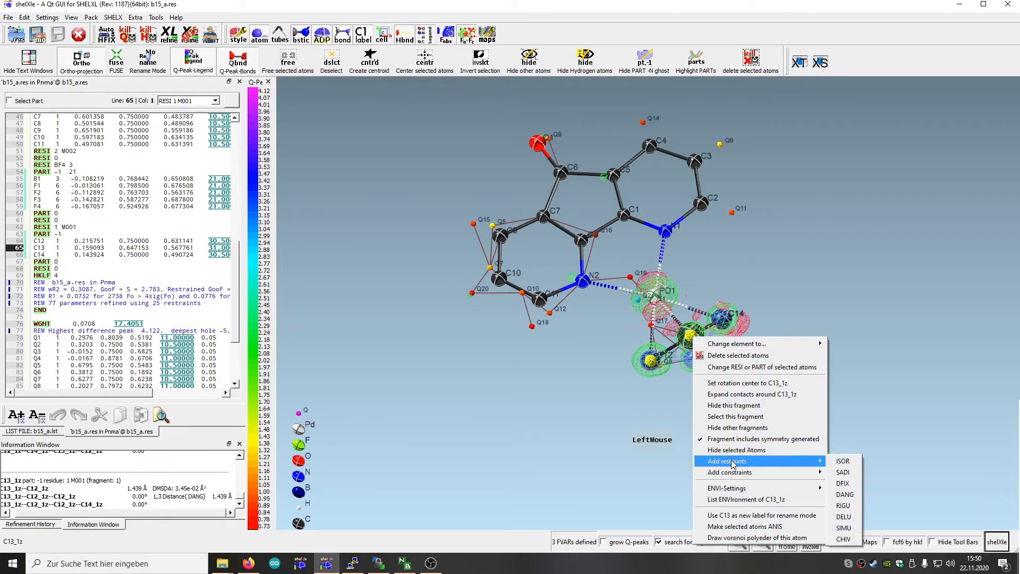
pyautogui.click(843, 483)
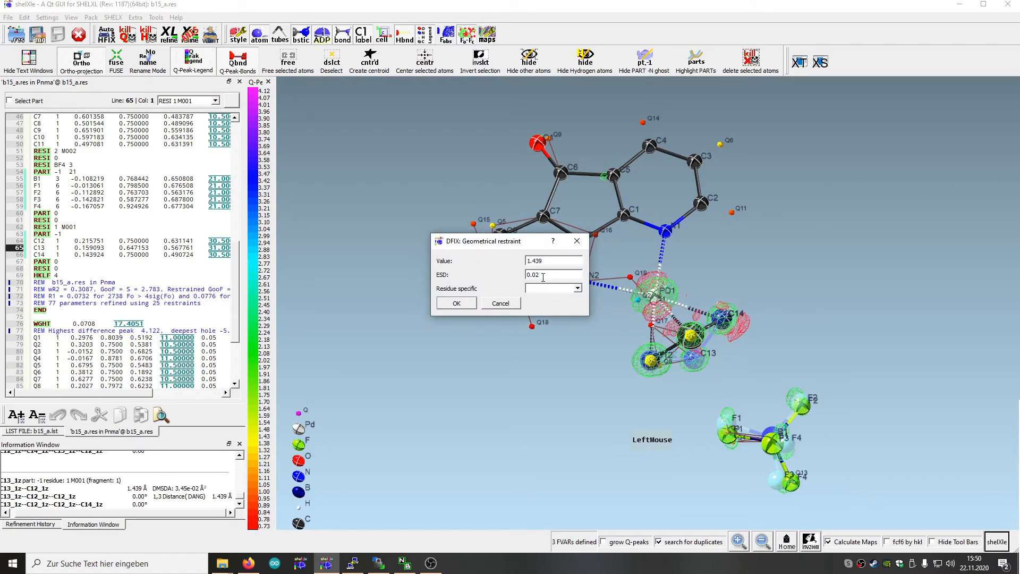
pyautogui.press('BackSpace')
pyautogui.write('1')
pyautogui.click(577, 289)
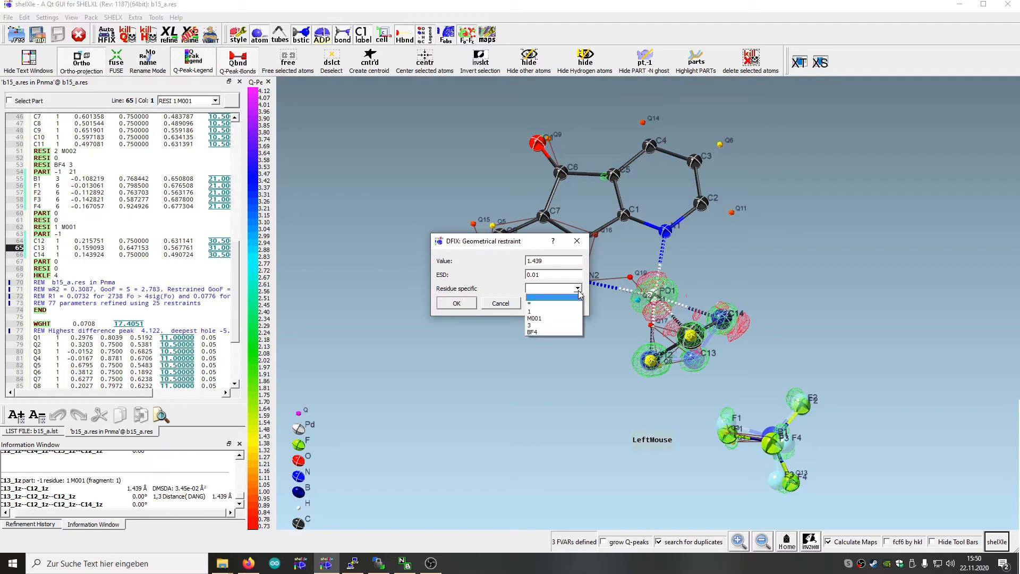
pyautogui.click(544, 312)
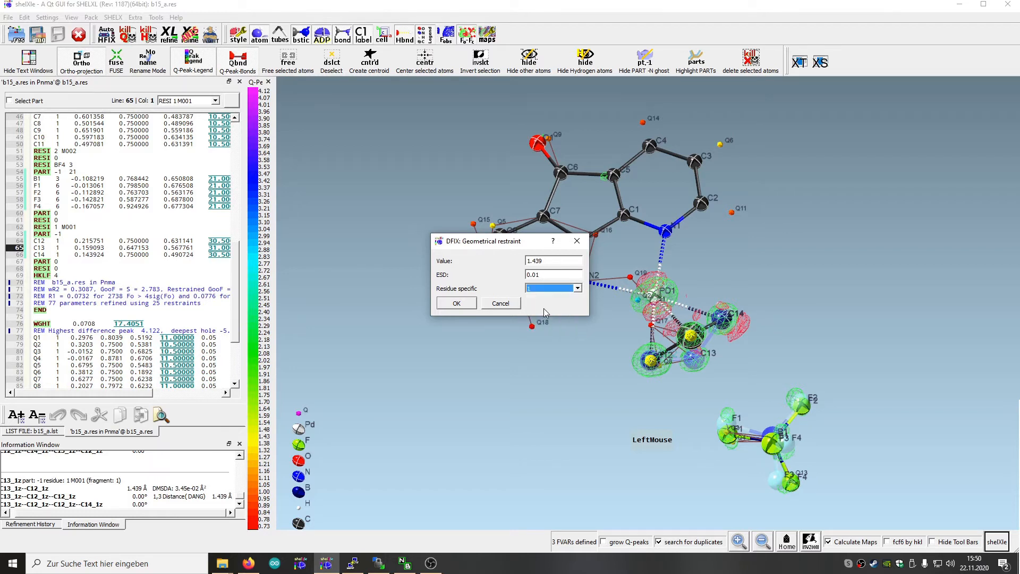
pyautogui.click(461, 307)
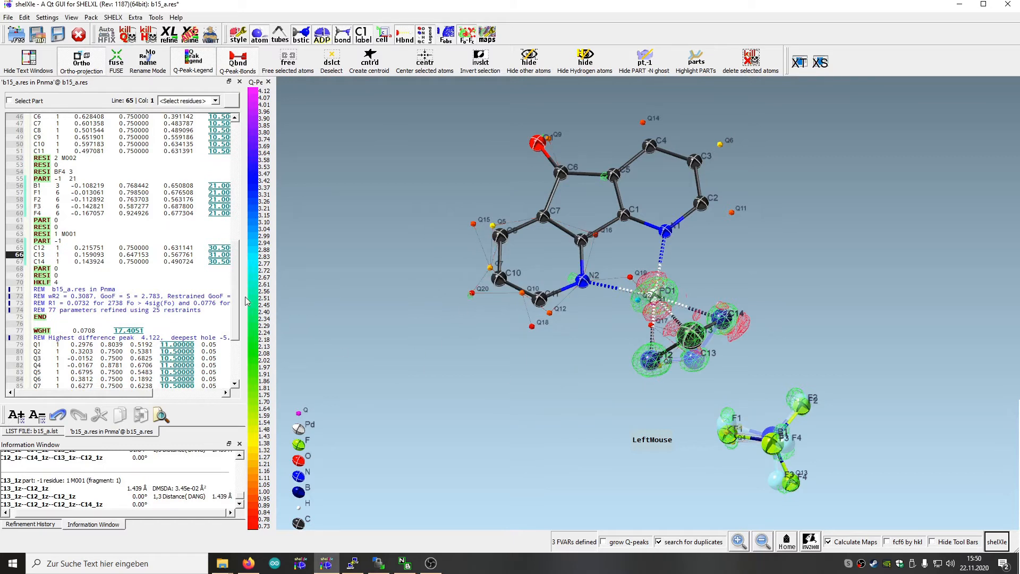
# Append the atom pair C13 C4 to the DFIX_1 line in the res file header
pyautogui.moveTo(238, 297); pyautogui.dragTo(250, 127)
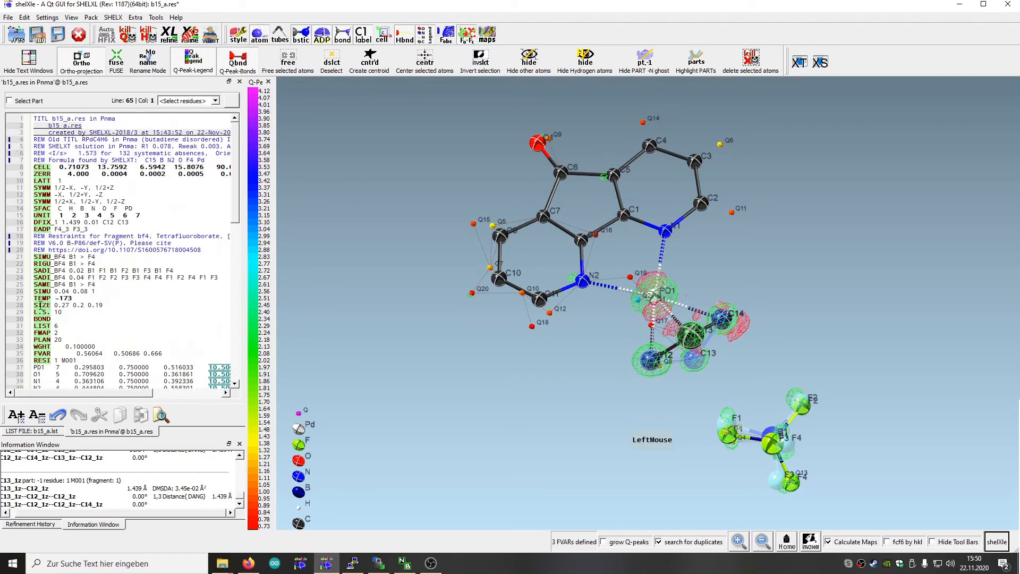
pyautogui.click(52, 216)
pyautogui.press('End')
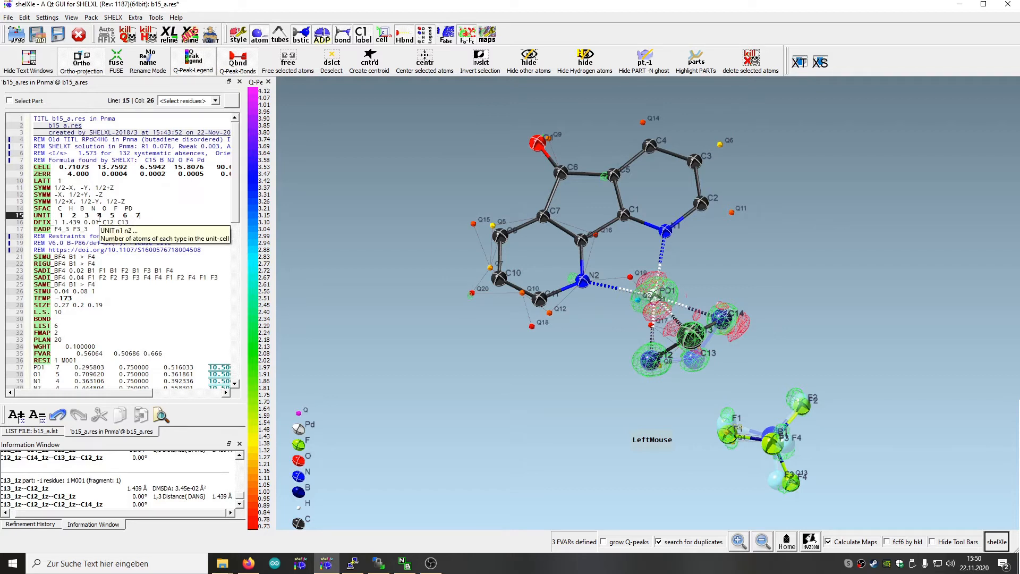
pyautogui.press('Down')
pyautogui.press('End')
pyautogui.write('C13')
pyautogui.click(154, 303)
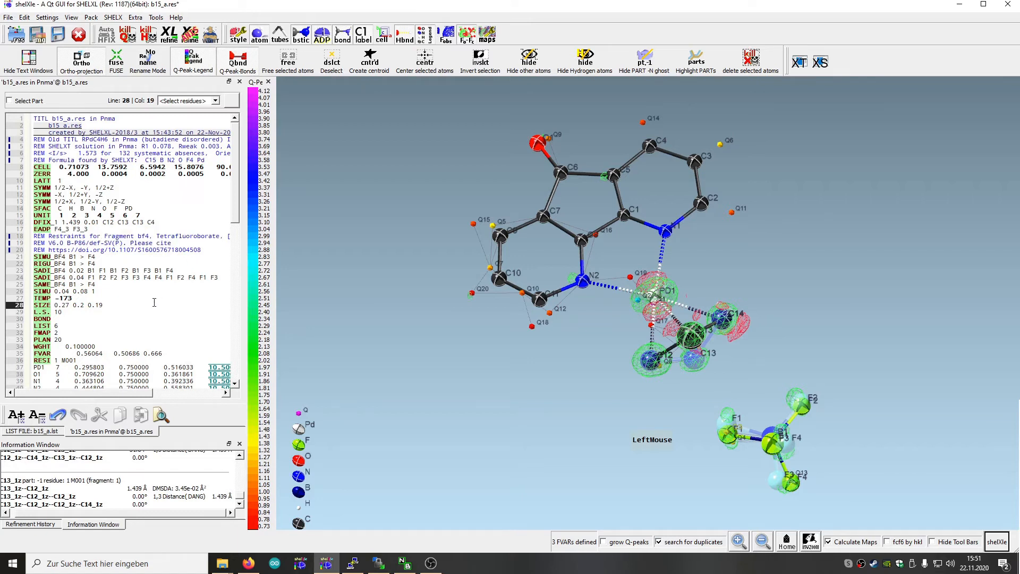
# Save the edited DFIX restraint, refine the structure with SHELXL and load the refinement results
pyautogui.moveTo(687, 404)
pyautogui.mouseDown()
pyautogui.moveTo(677, 364)
pyautogui.moveTo(731, 414)
pyautogui.moveTo(722, 453)
pyautogui.moveTo(689, 426)
pyautogui.moveTo(689, 396)
pyautogui.mouseUp()
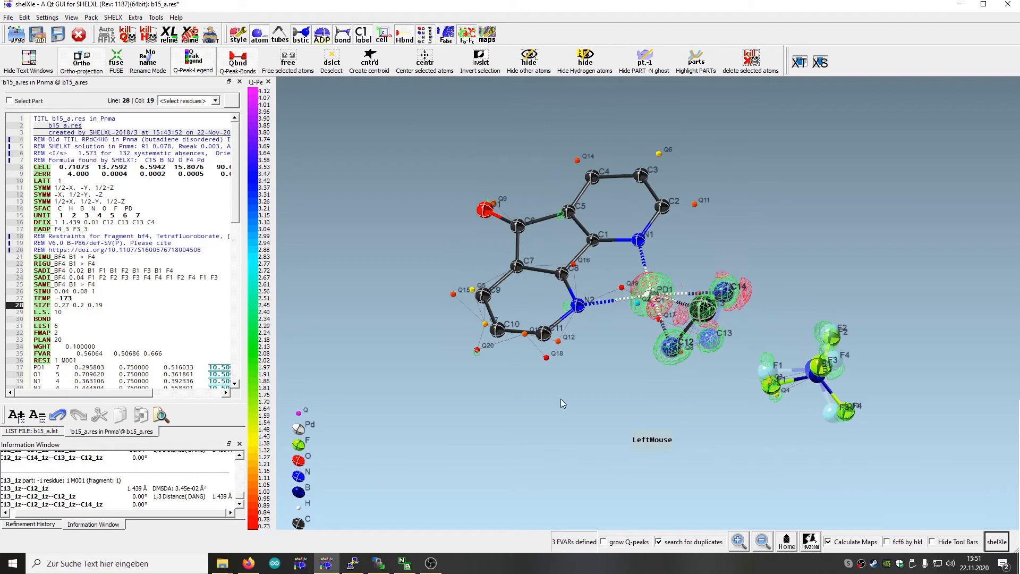
pyautogui.click(58, 35)
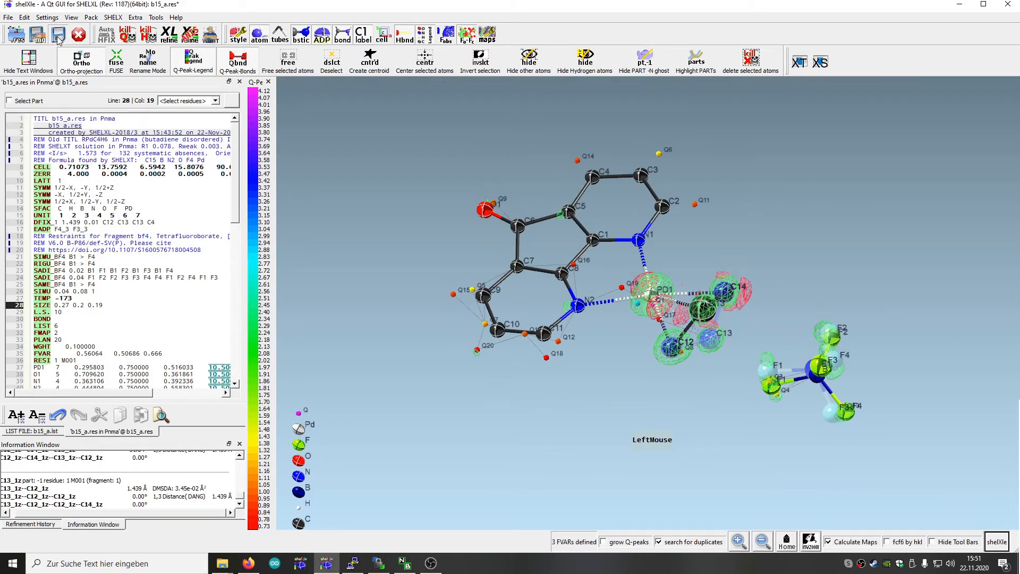
pyautogui.click(168, 36)
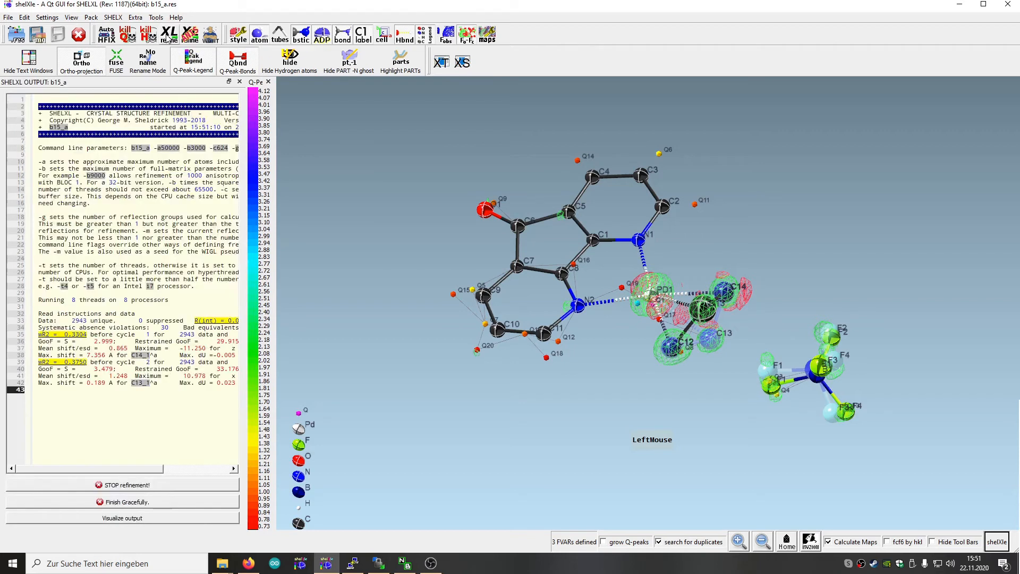
pyautogui.click(36, 498)
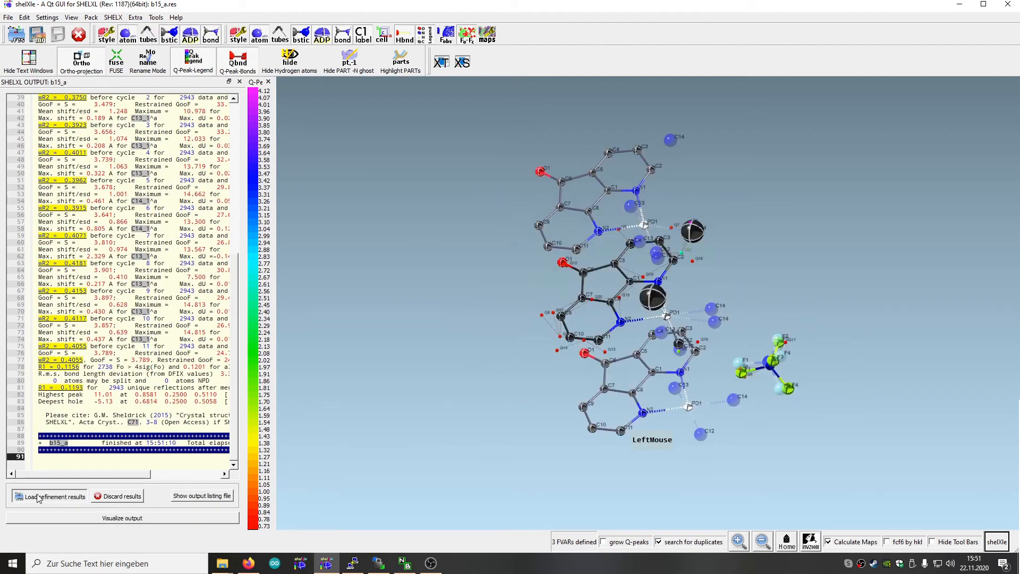
pyautogui.moveTo(513, 351); pyautogui.dragTo(563, 396)
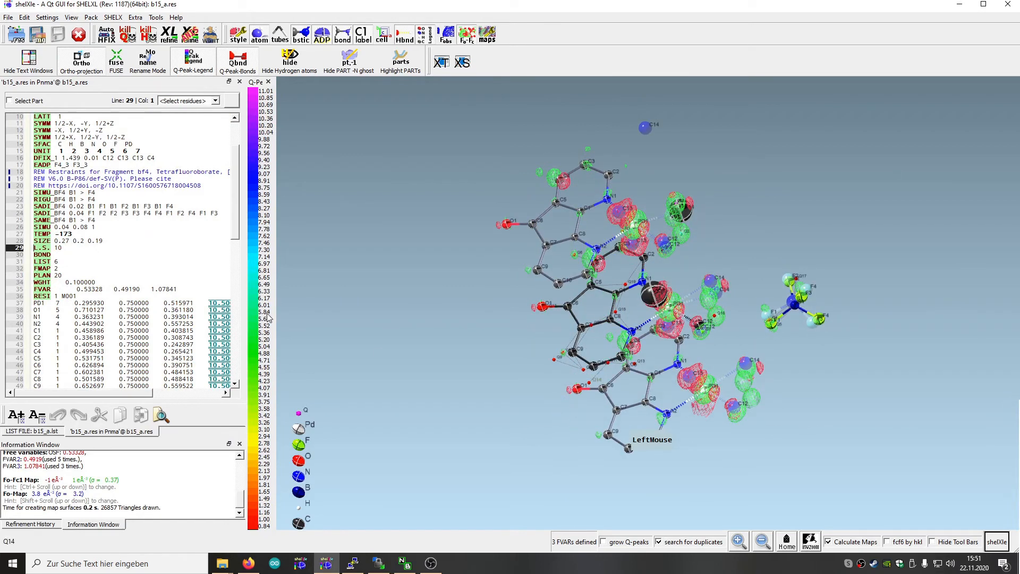
# Widen the text editor and examine the occupancy codes of C12, C13 and C14 and the restraints in the res file
pyautogui.moveTo(276, 286); pyautogui.dragTo(426, 313)
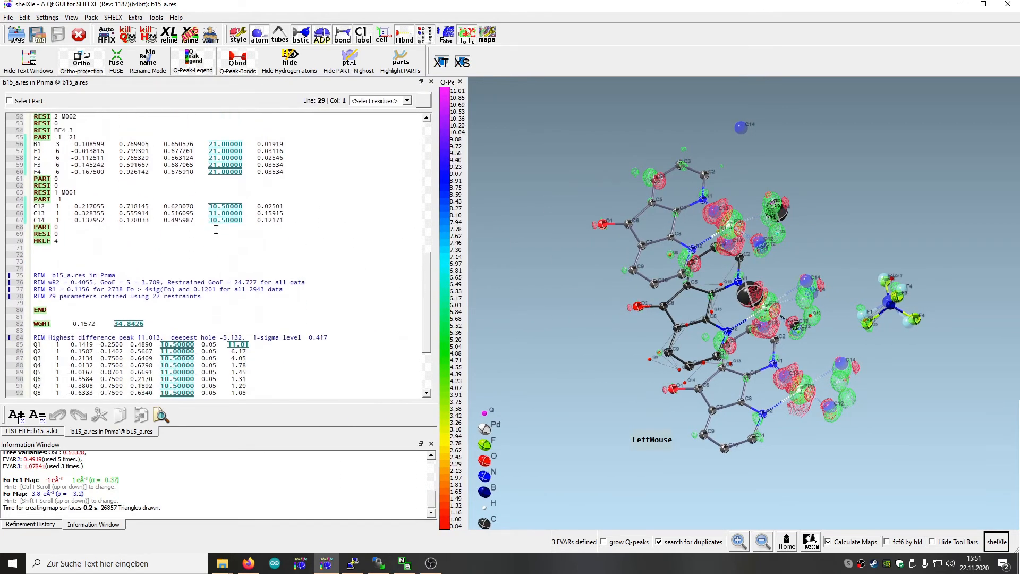
pyautogui.moveTo(216, 214)
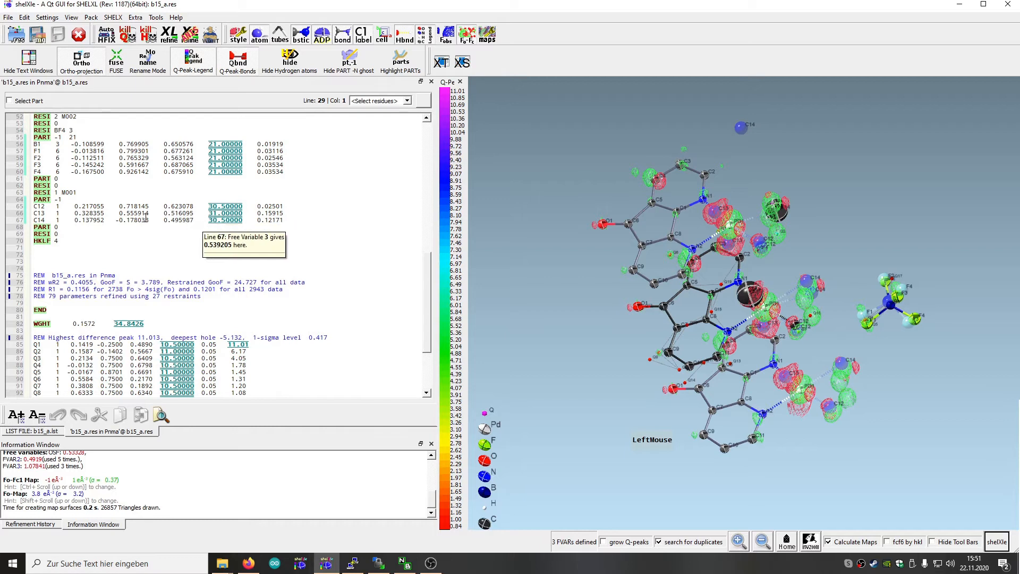
pyautogui.click(240, 213)
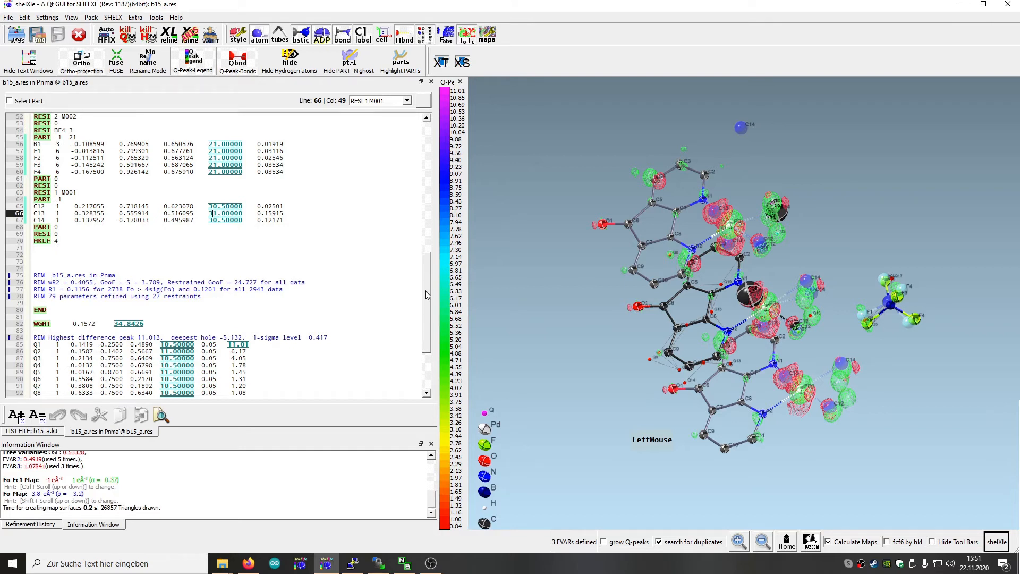
pyautogui.moveTo(427, 281); pyautogui.dragTo(427, 168)
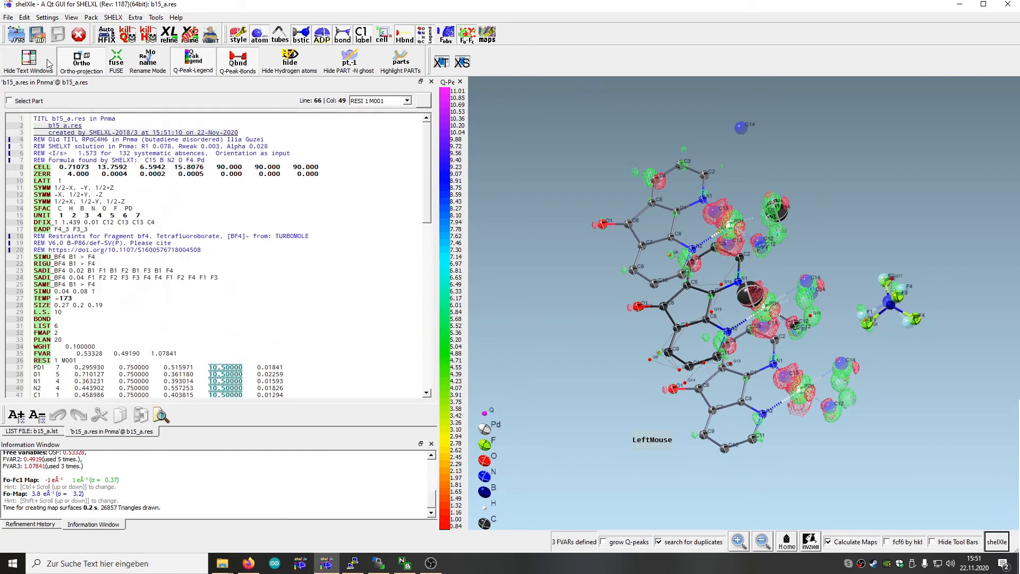
# Restore the b15_a.res version saved on Nov 22 2020 at 15:51:07 from the save history
pyautogui.click(12, 18)
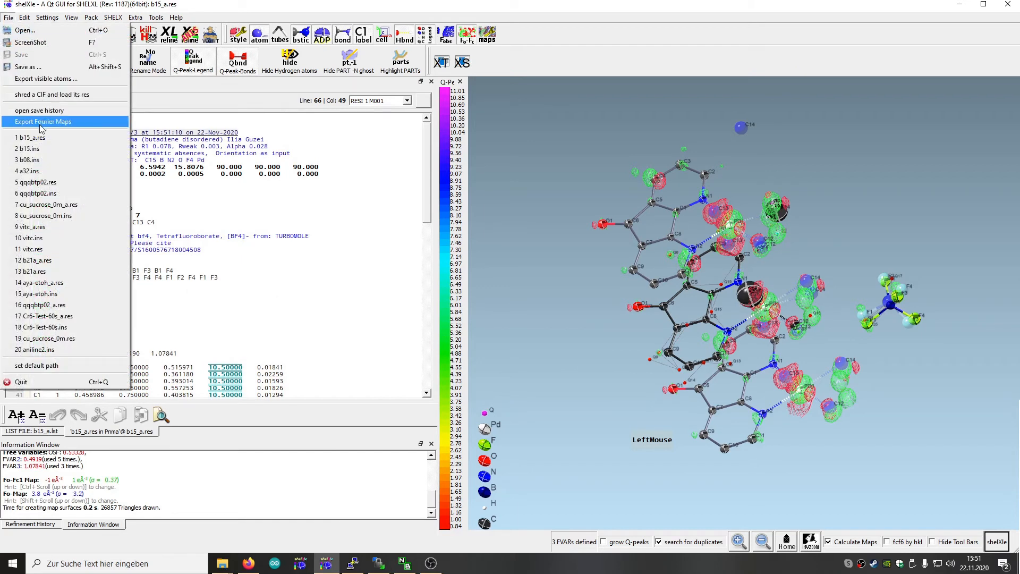
pyautogui.click(27, 111)
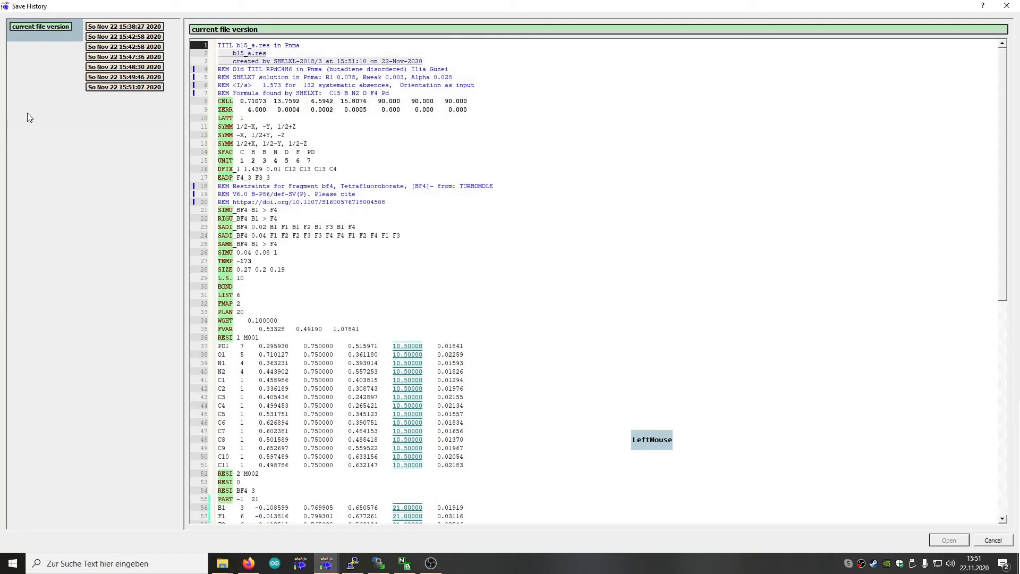
pyautogui.click(145, 89)
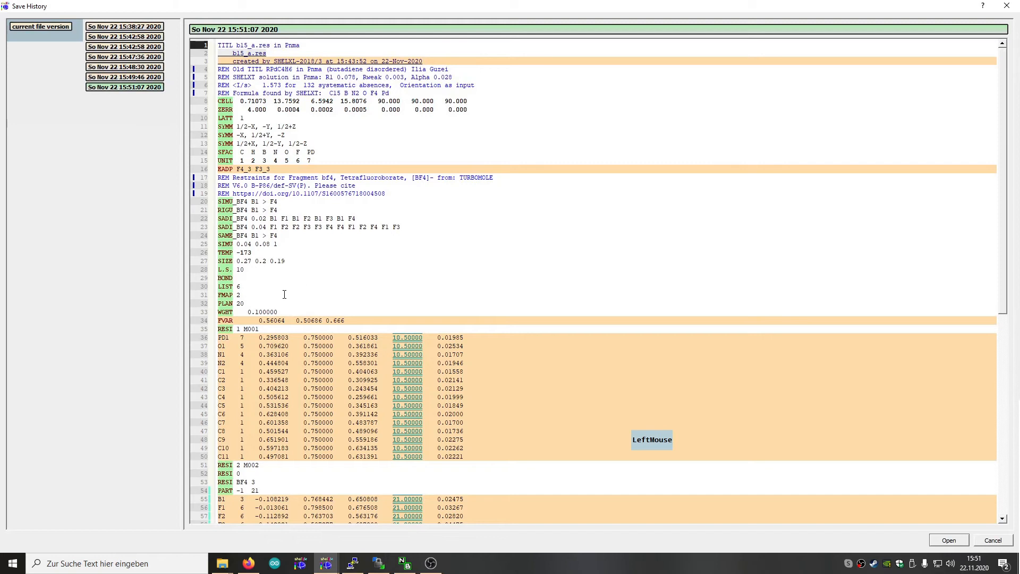
pyautogui.scroll(-9, 361, 314)
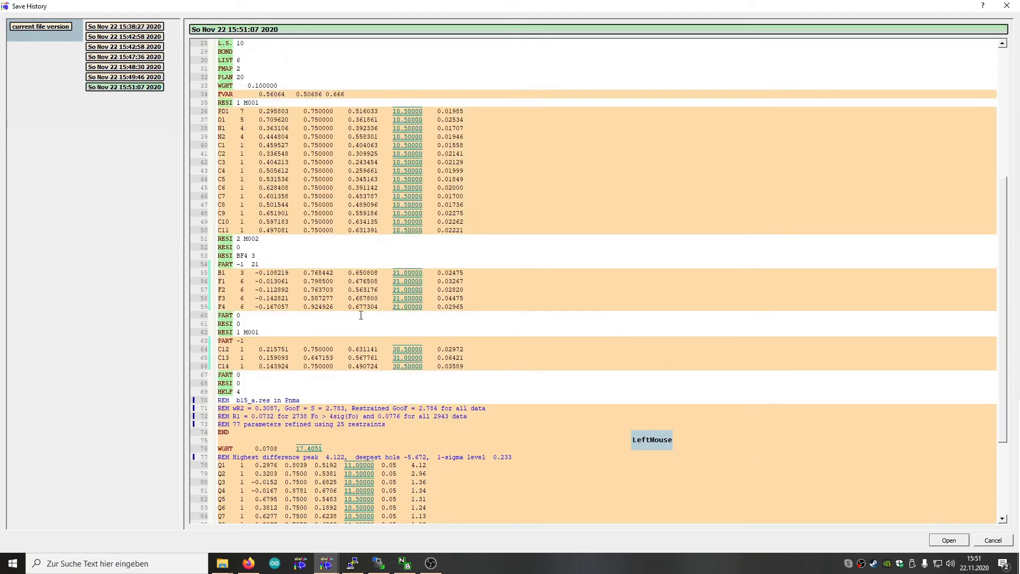
pyautogui.click(400, 359)
pyautogui.click(949, 539)
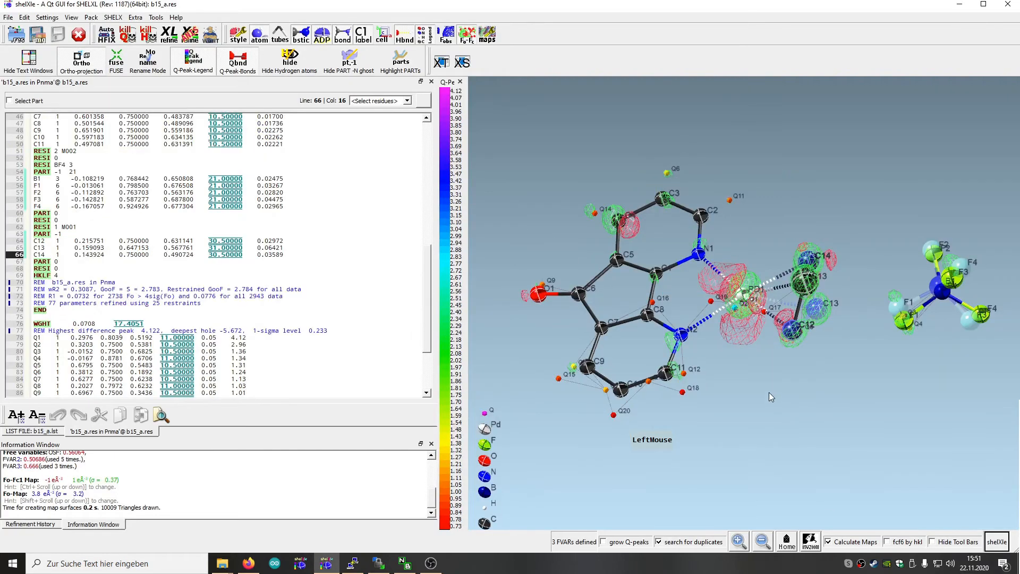
# Add a DFIX restraint between C12 and C13 with value 1.439, ESD 0.02 and residue 1
pyautogui.scroll(10, 342, 244)
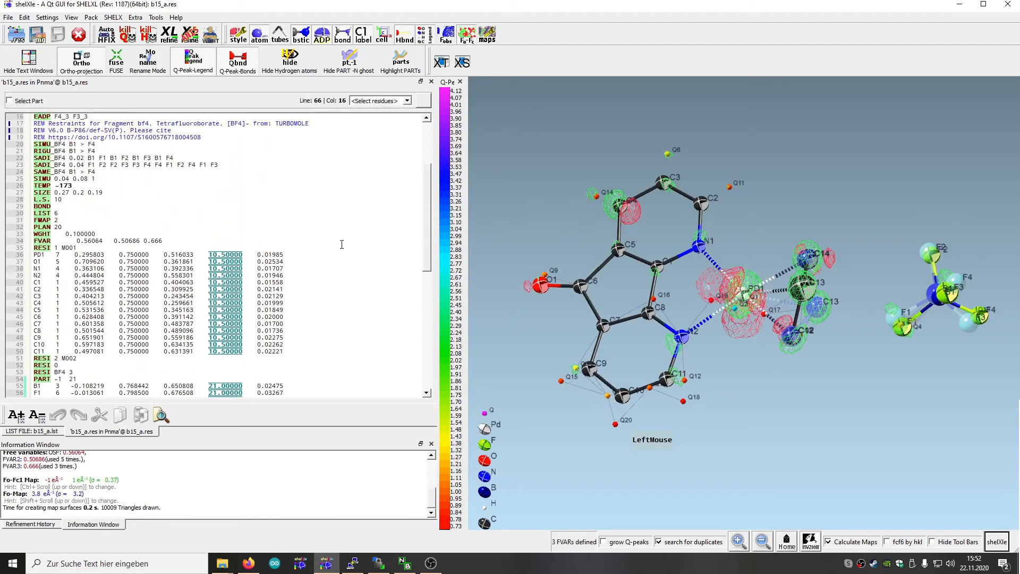
pyautogui.scroll(2, 341, 244)
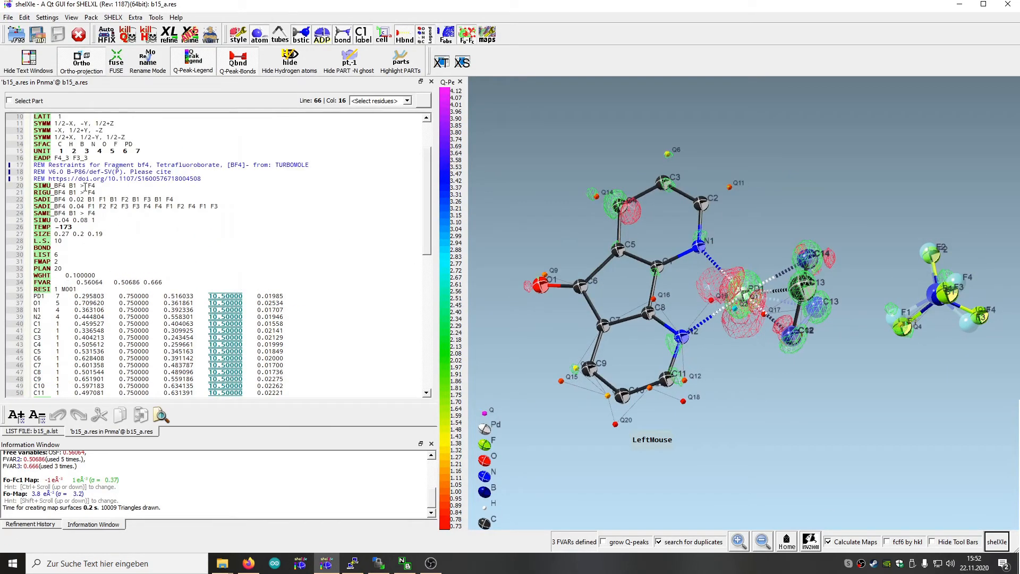
pyautogui.scroll(2, 82, 178)
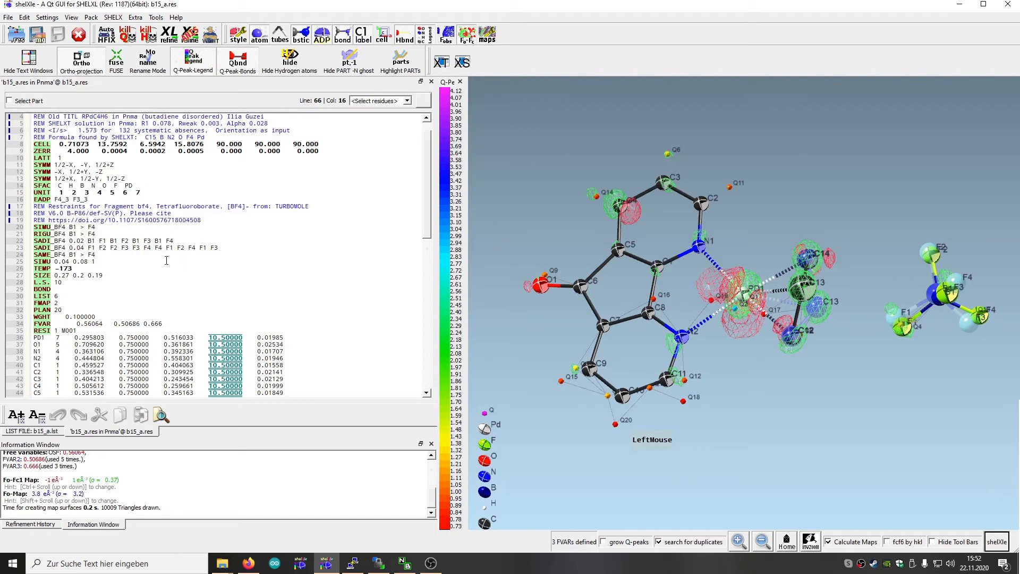
pyautogui.moveTo(811, 365); pyautogui.dragTo(785, 356)
pyautogui.click(777, 332)
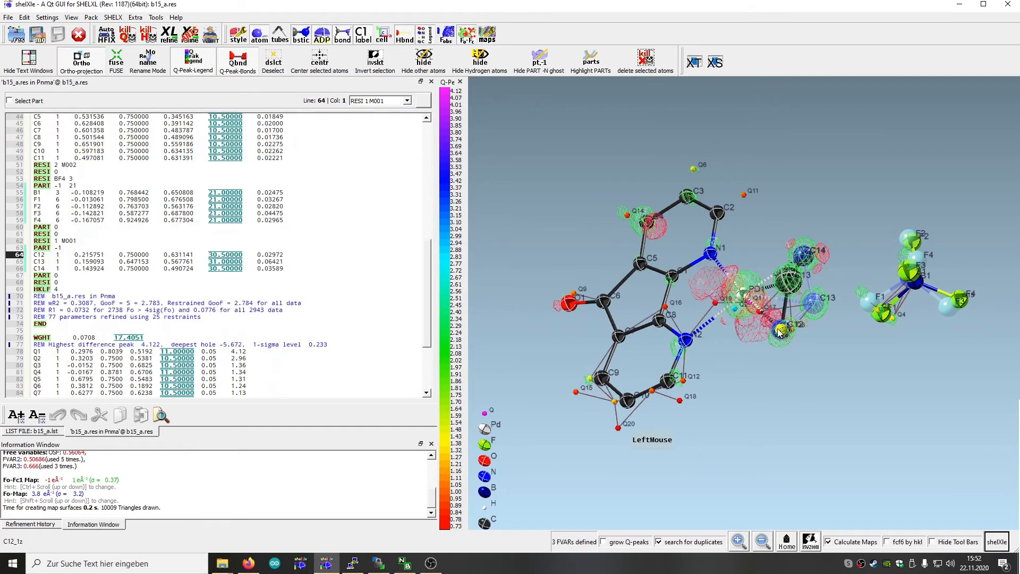
pyautogui.keyDown('ctrl'); pyautogui.click(788, 281); pyautogui.keyUp('ctrl')
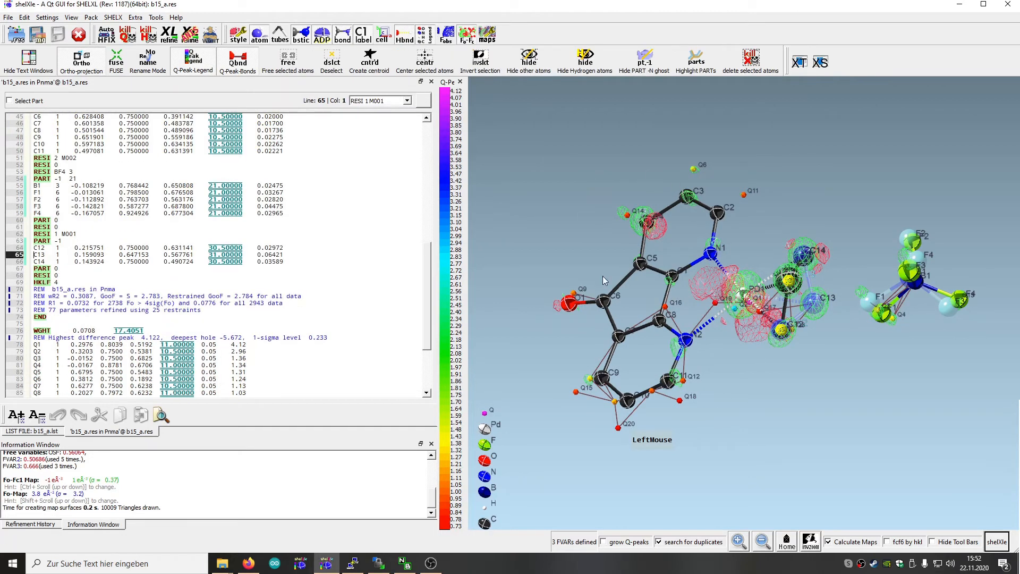
pyautogui.rightClick(779, 332)
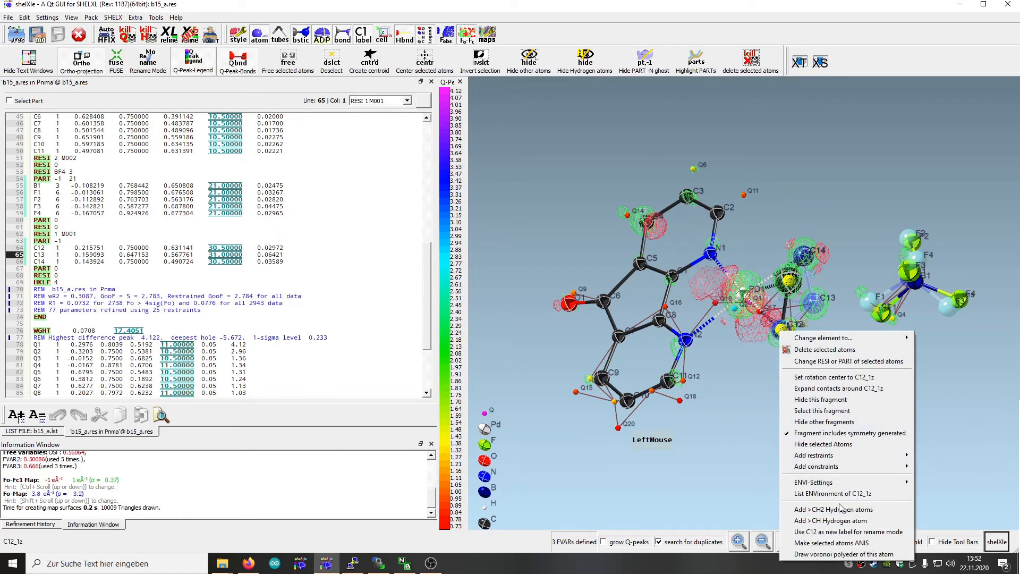
pyautogui.moveTo(834, 460)
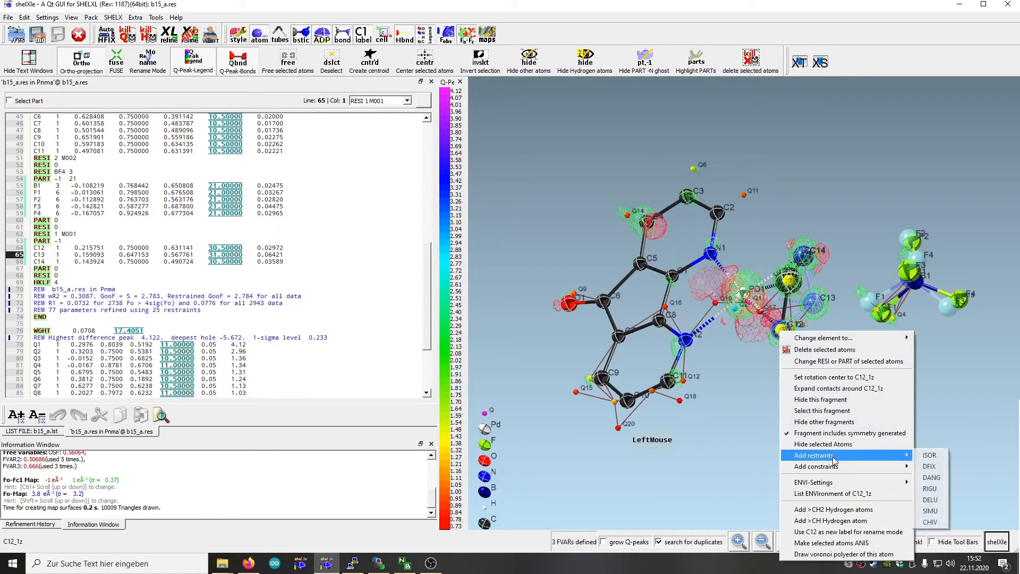
pyautogui.click(939, 466)
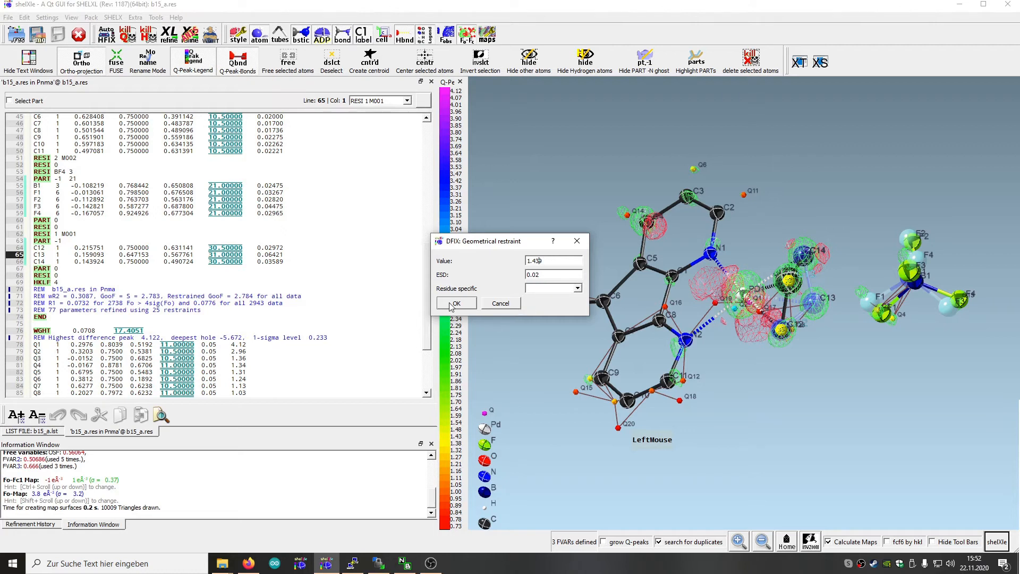
pyautogui.click(577, 288)
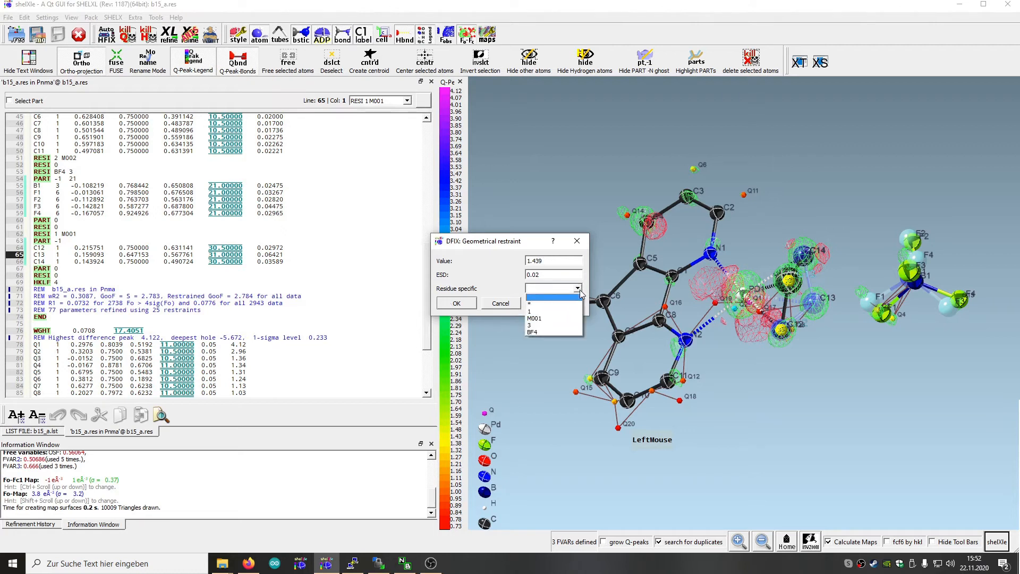
pyautogui.click(535, 311)
pyautogui.click(456, 303)
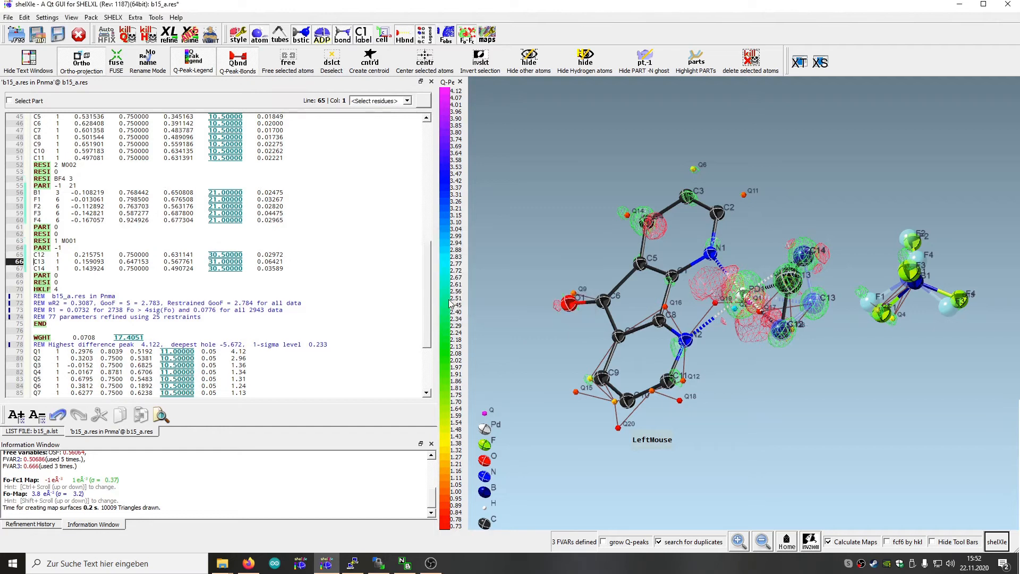
# Set the occupancy codes of the butadiene atoms C12, C13 and C14 in PART -1 to 31.00000
pyautogui.click(212, 262)
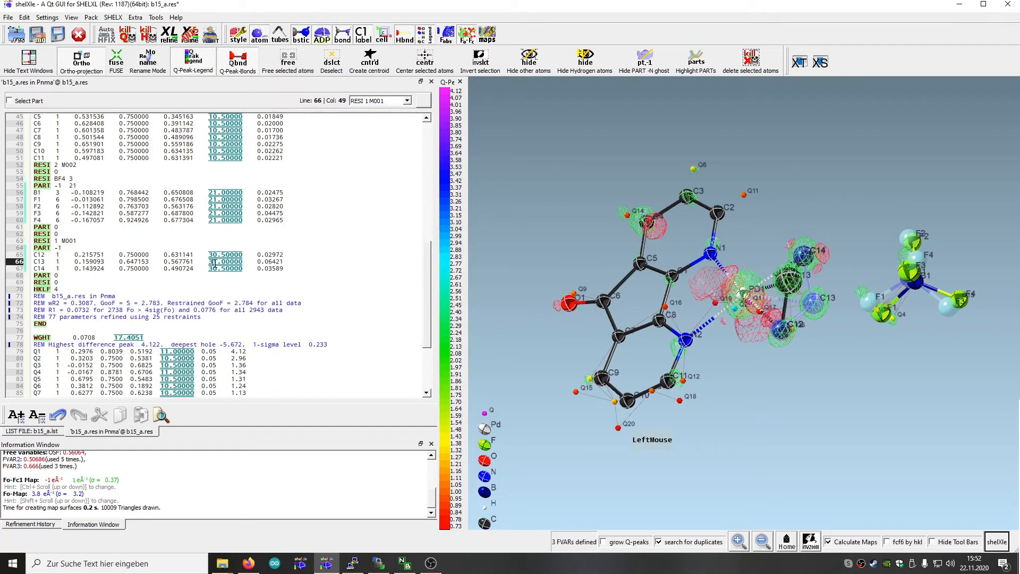
pyautogui.press('Delete')
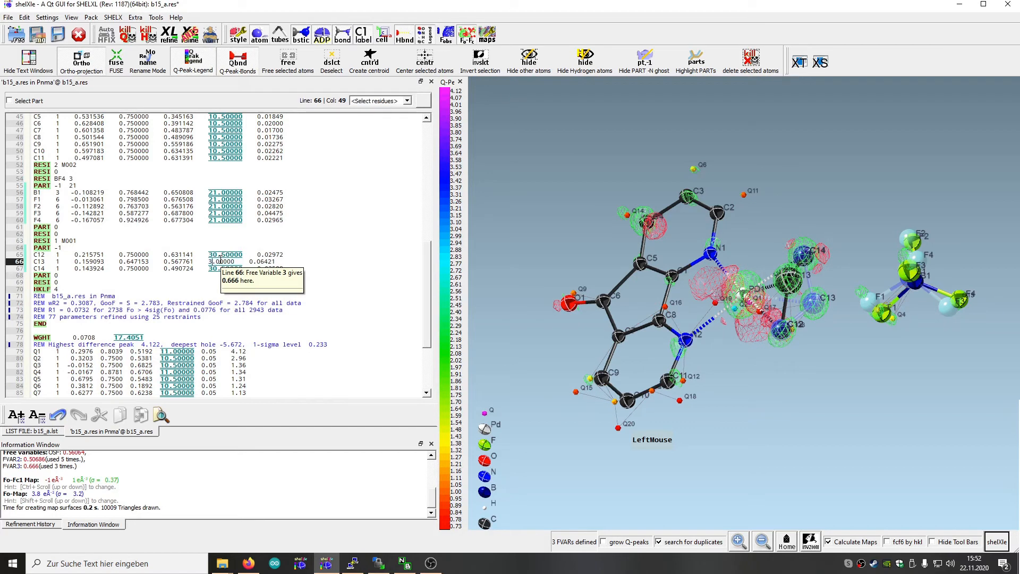
pyautogui.press('Up')
pyautogui.press('Delete')
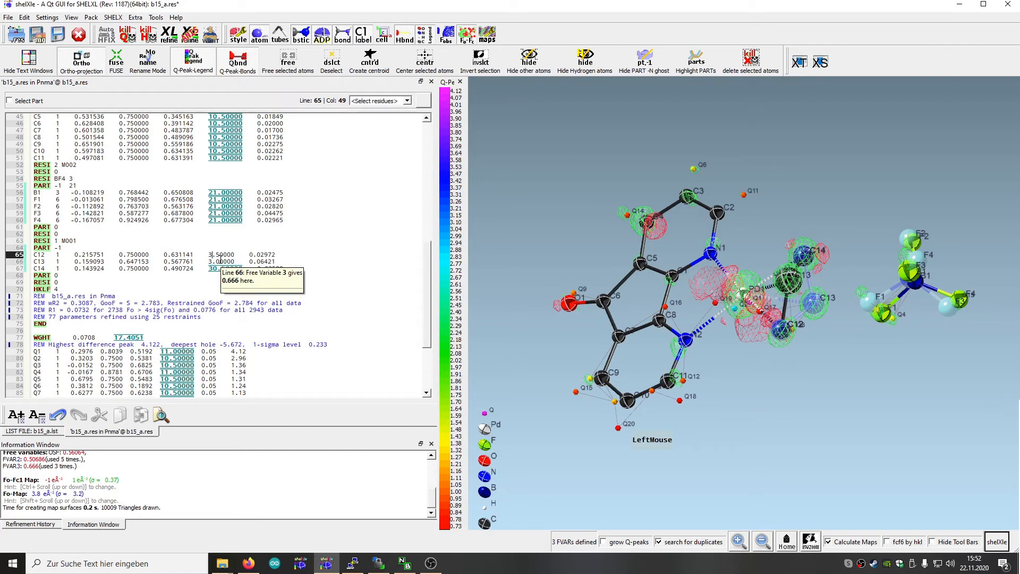
pyautogui.write('1')
pyautogui.press('Right')
pyautogui.press('Delete')
pyautogui.write('0')
pyautogui.press('Down')
pyautogui.write('1')
pyautogui.press('Down')
pyautogui.press('BackSpace')
pyautogui.write('1')
pyautogui.press('Right')
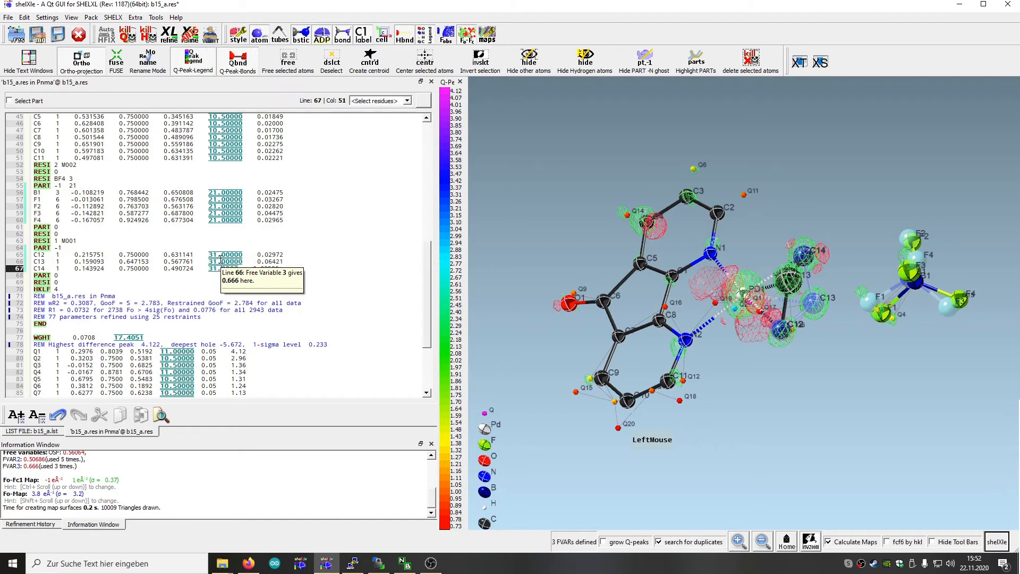
# Append the atom pair C13 C14 to the DFIX_1 line in the res file header
pyautogui.moveTo(426, 295); pyautogui.dragTo(425, 183)
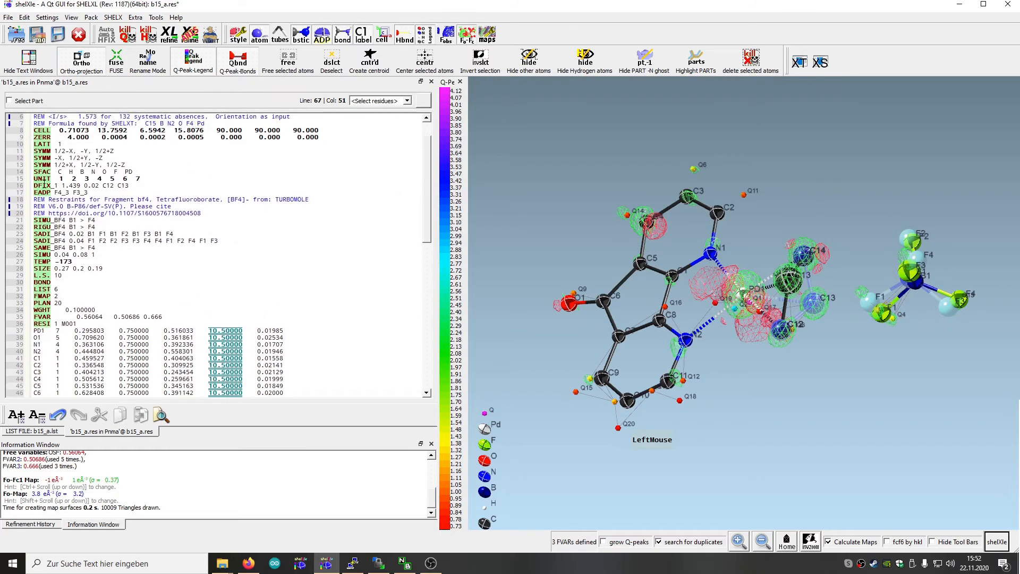
pyautogui.scroll(1, 52, 174)
pyautogui.click(134, 206)
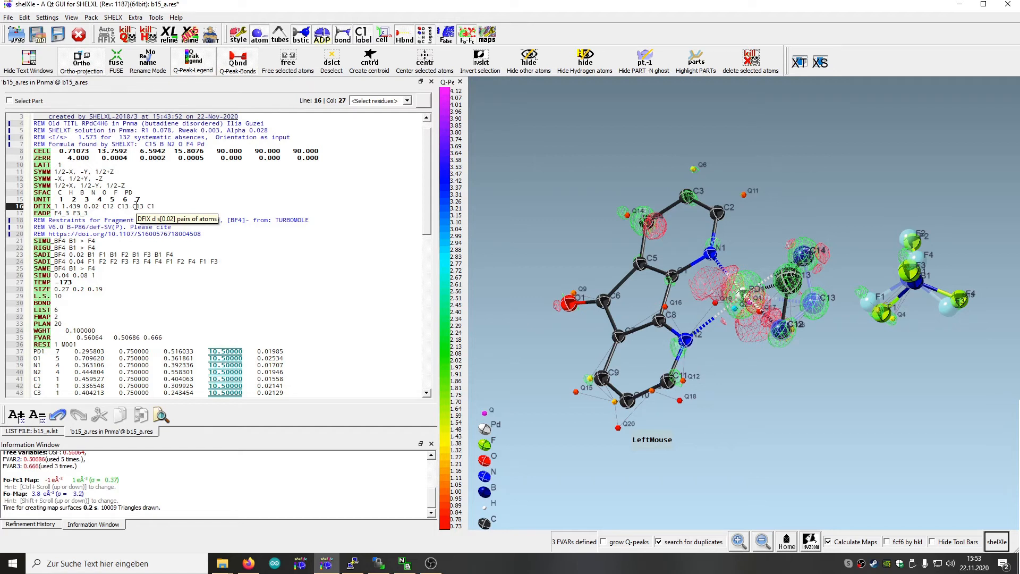
pyautogui.click(75, 206)
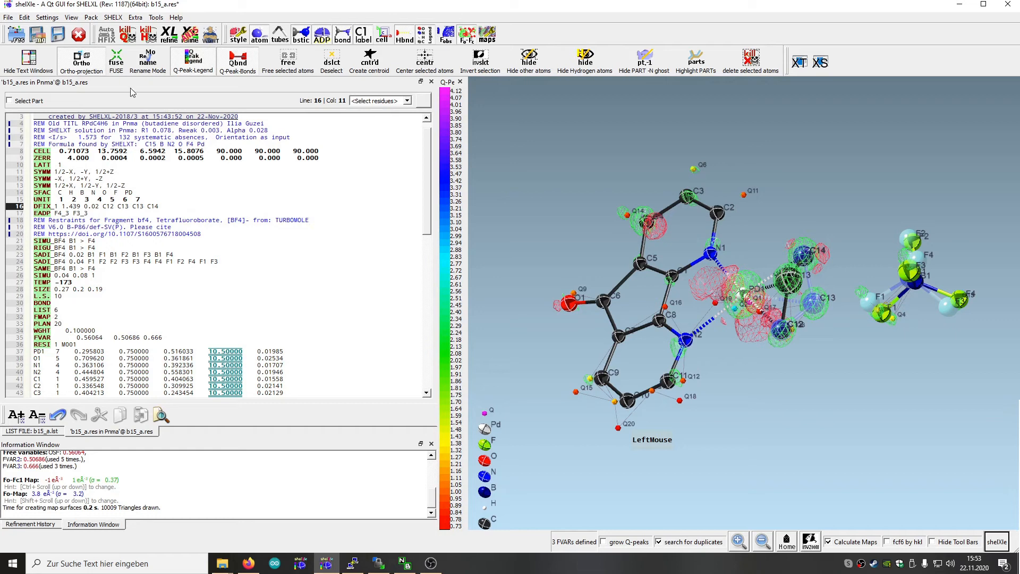
# Save the corrected restraint and occupancies, then run a SHELXL refinement and load its results
pyautogui.click(61, 39)
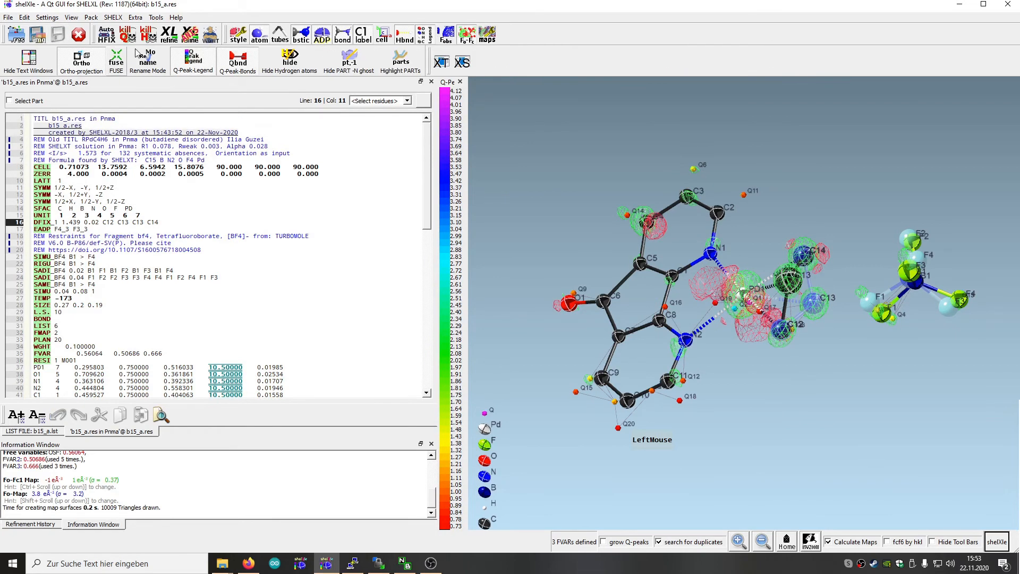
pyautogui.click(169, 39)
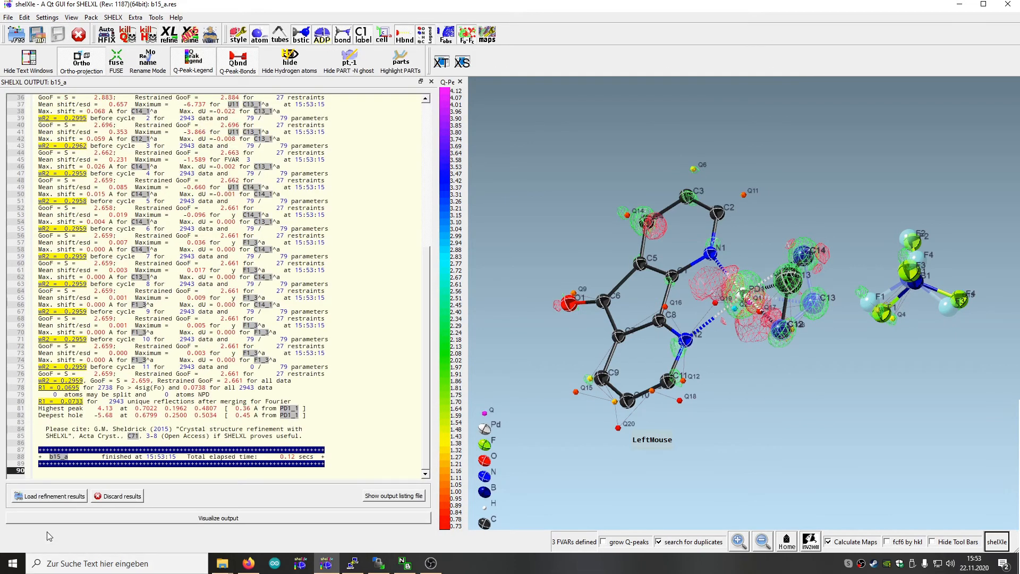
pyautogui.click(69, 499)
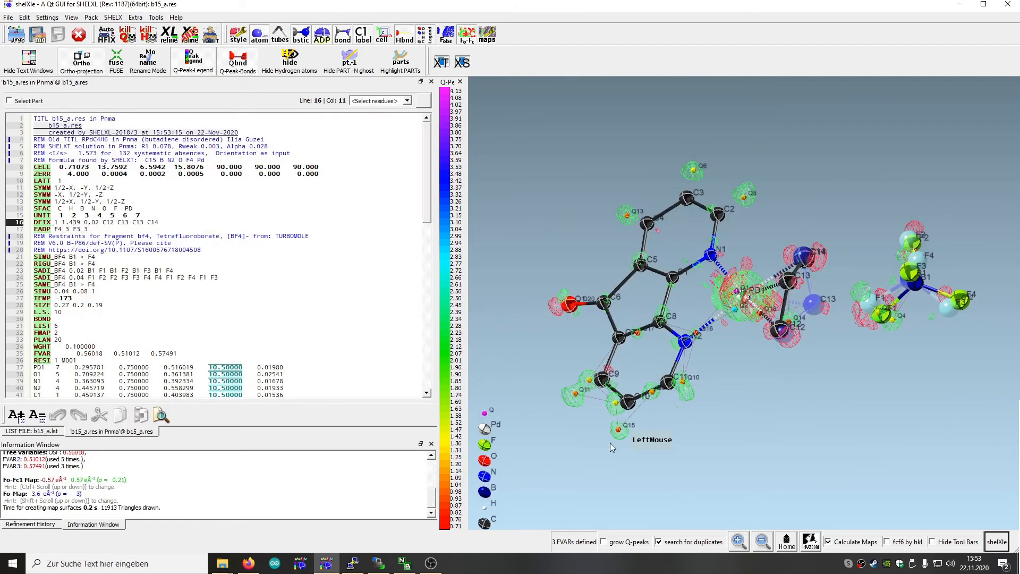
# Inspect the refined model from several angles, then refine it anisotropically with SHELXL and load the results
pyautogui.moveTo(697, 450); pyautogui.dragTo(770, 403)
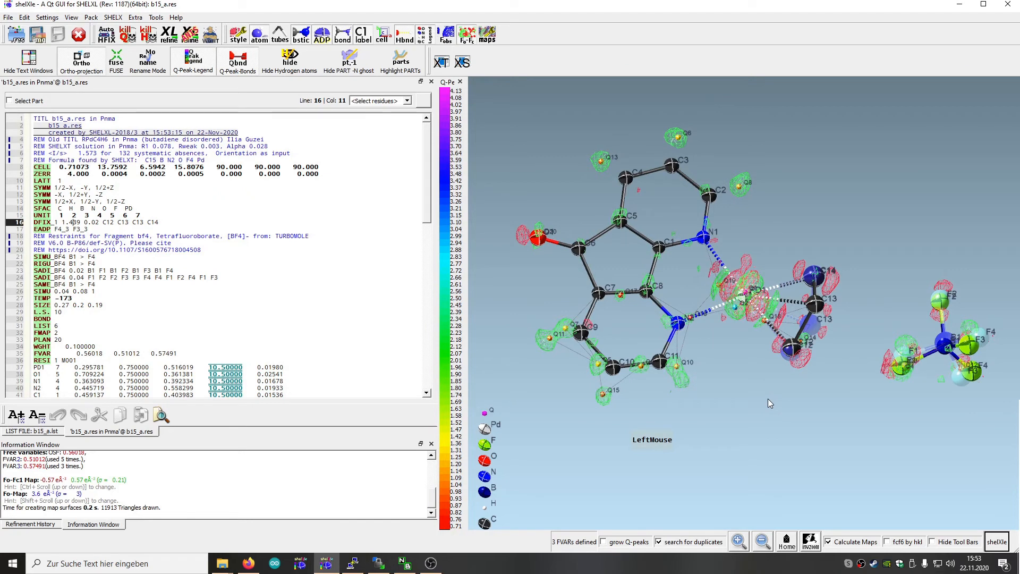
pyautogui.moveTo(772, 415)
pyautogui.mouseDown()
pyautogui.moveTo(742, 423)
pyautogui.moveTo(734, 337)
pyautogui.moveTo(766, 352)
pyautogui.moveTo(769, 381)
pyautogui.moveTo(747, 353)
pyautogui.moveTo(757, 435)
pyautogui.moveTo(725, 462)
pyautogui.moveTo(758, 470)
pyautogui.moveTo(779, 426)
pyautogui.moveTo(782, 443)
pyautogui.moveTo(777, 431)
pyautogui.mouseUp()
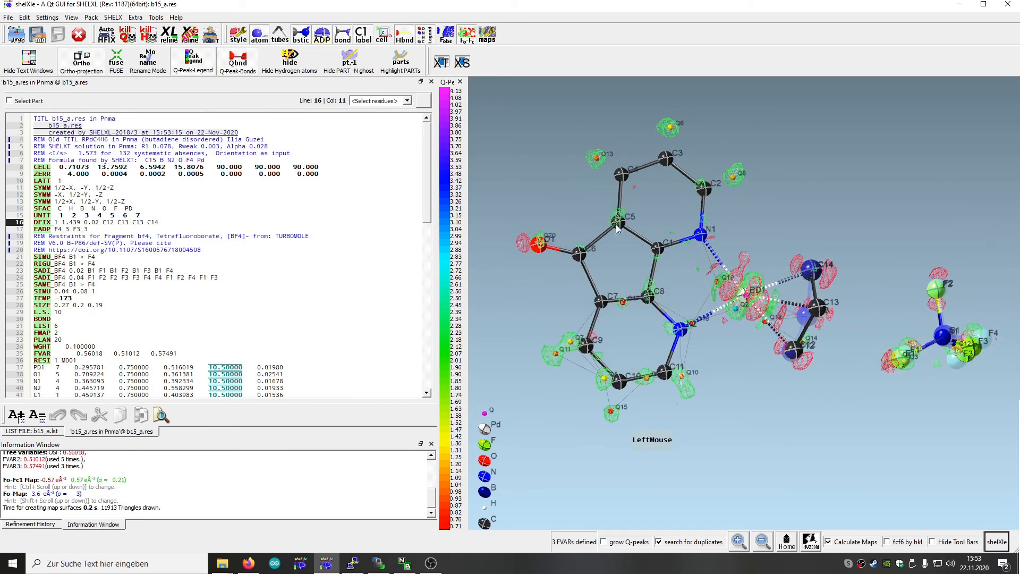
pyautogui.moveTo(613, 276); pyautogui.dragTo(613, 231)
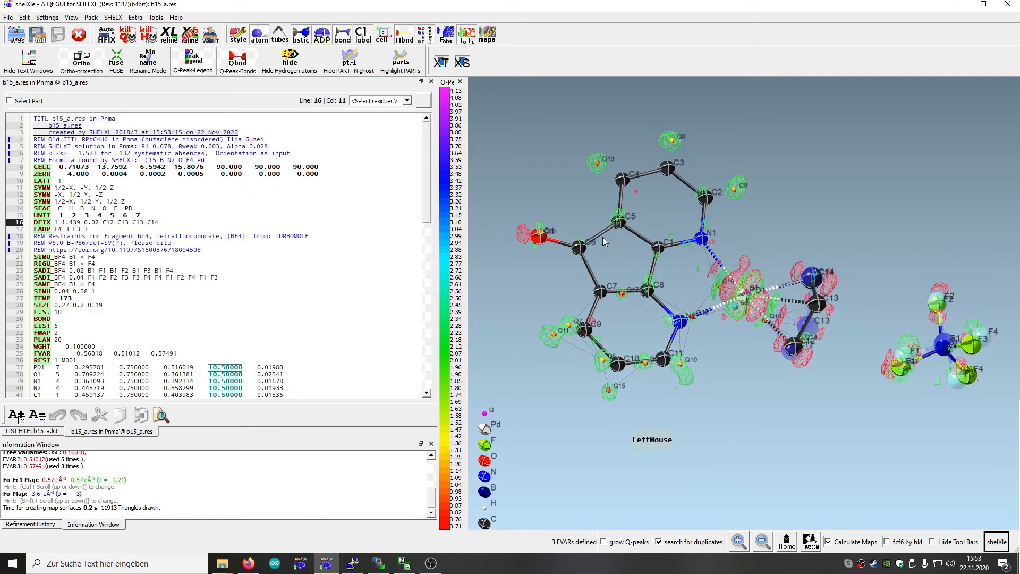
pyautogui.moveTo(756, 428); pyautogui.dragTo(680, 446)
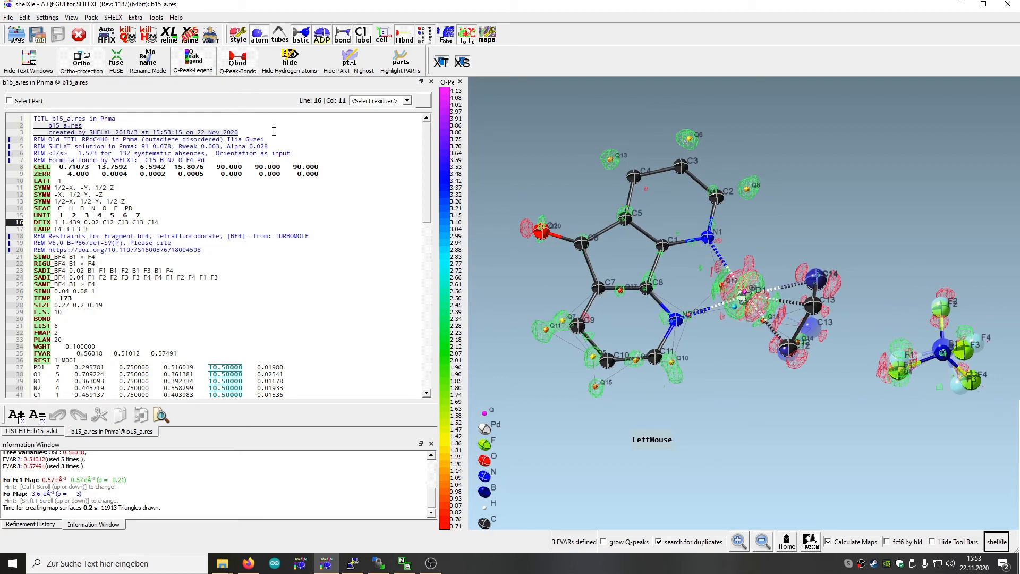
pyautogui.click(193, 35)
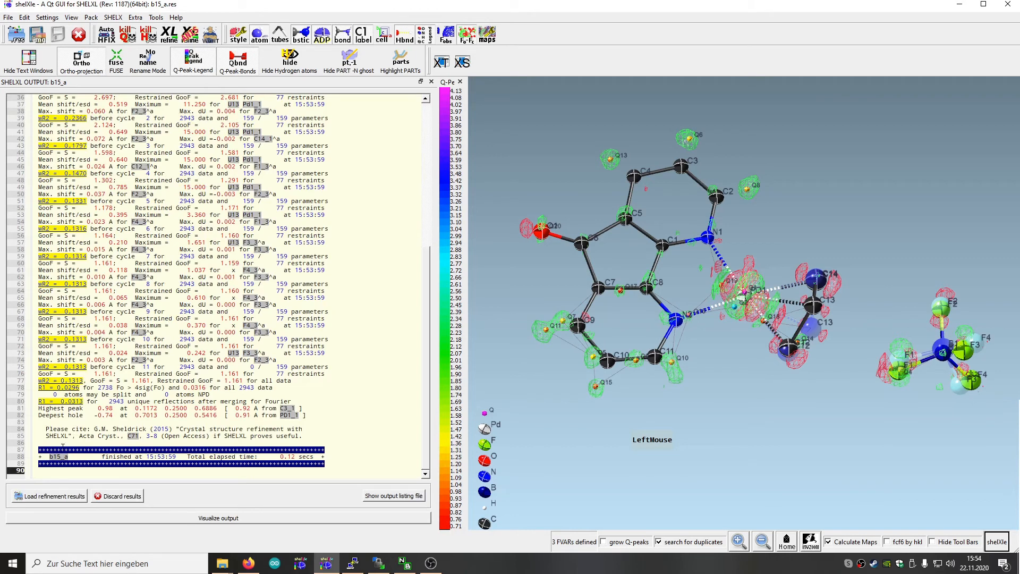
pyautogui.click(62, 498)
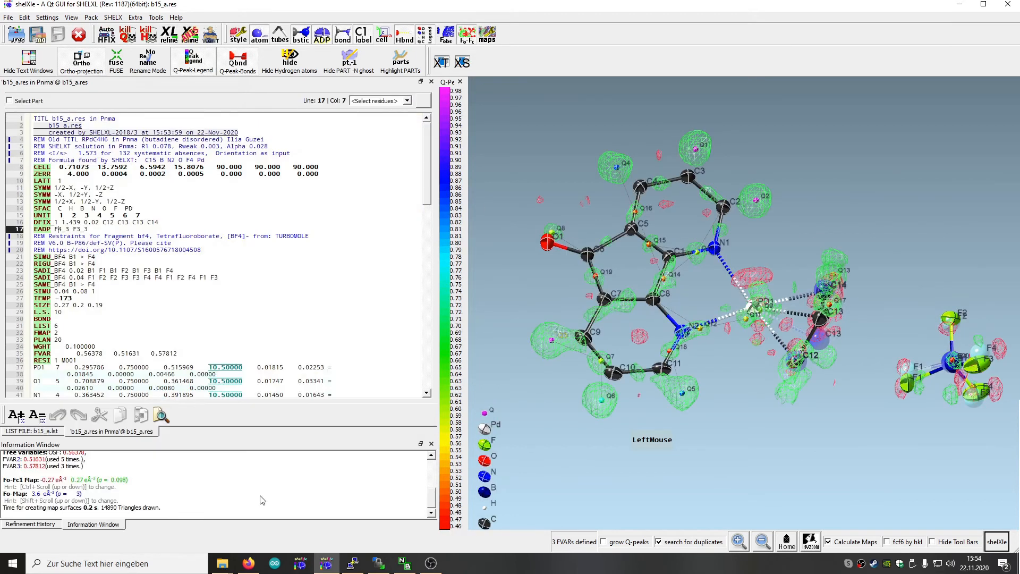
# Add the missing carbon-bound hydrogen atoms with automatic HFIX and save the res file
pyautogui.moveTo(684, 426); pyautogui.dragTo(610, 456)
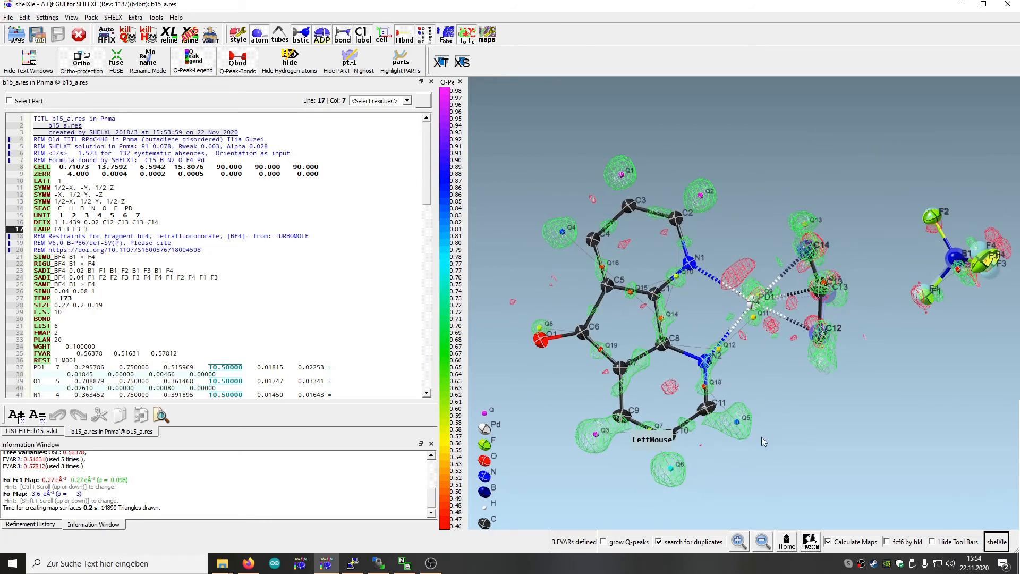
pyautogui.moveTo(888, 460); pyautogui.dragTo(924, 443)
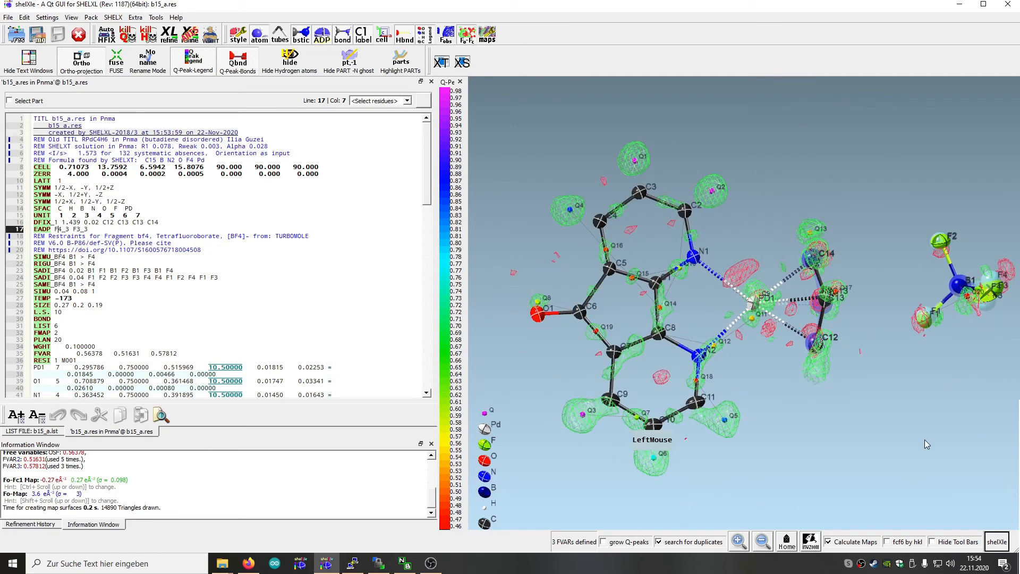
pyautogui.click(107, 35)
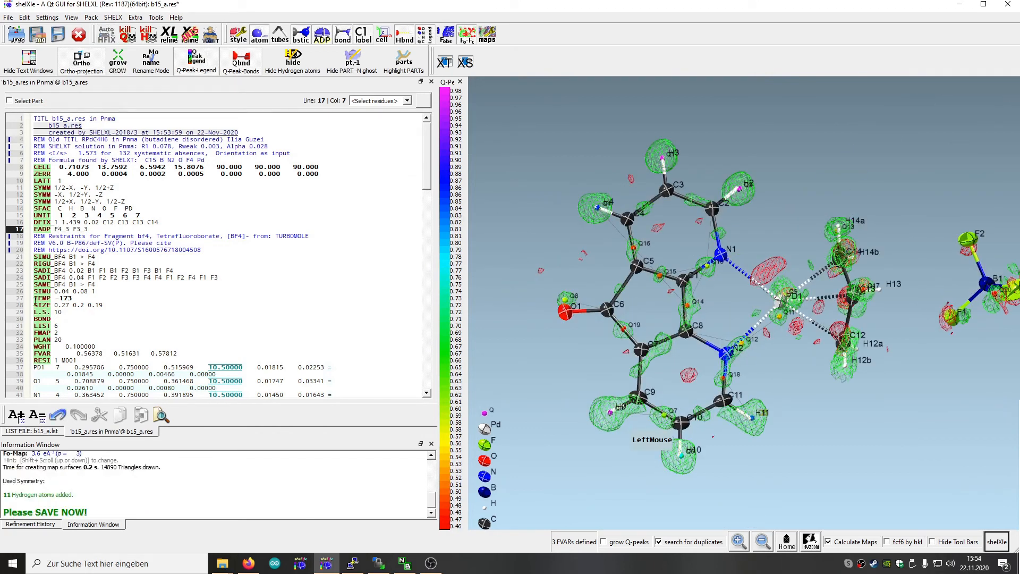
pyautogui.click(57, 34)
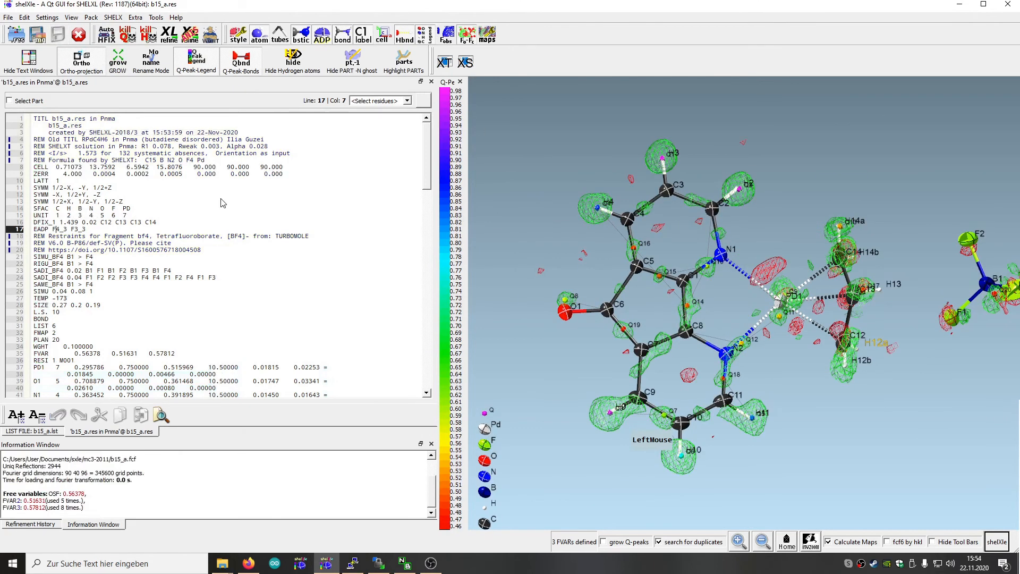
# Inspect the placement of the butadiene hydrogens against the difference map, checking H12b and H13 in the atom list
pyautogui.moveTo(728, 426); pyautogui.dragTo(578, 326)
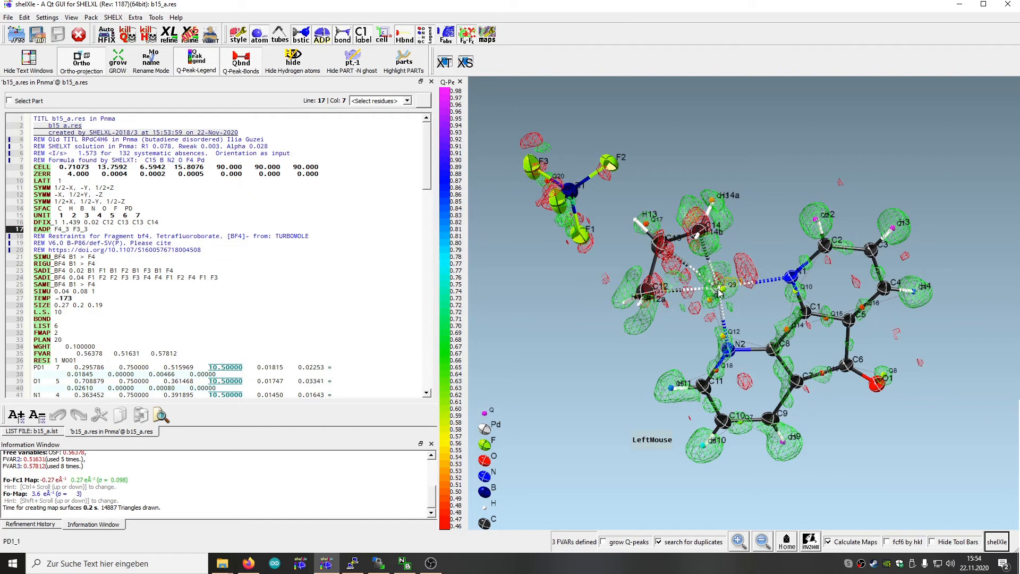
pyautogui.moveTo(753, 313); pyautogui.dragTo(741, 286)
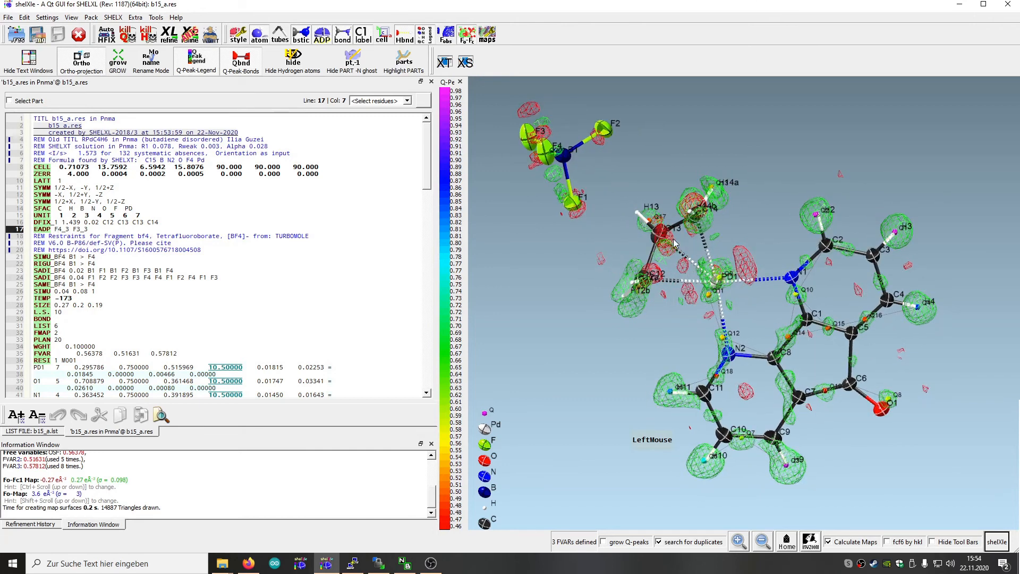
pyautogui.moveTo(629, 328); pyautogui.dragTo(574, 307)
pyautogui.moveTo(602, 263); pyautogui.dragTo(601, 291)
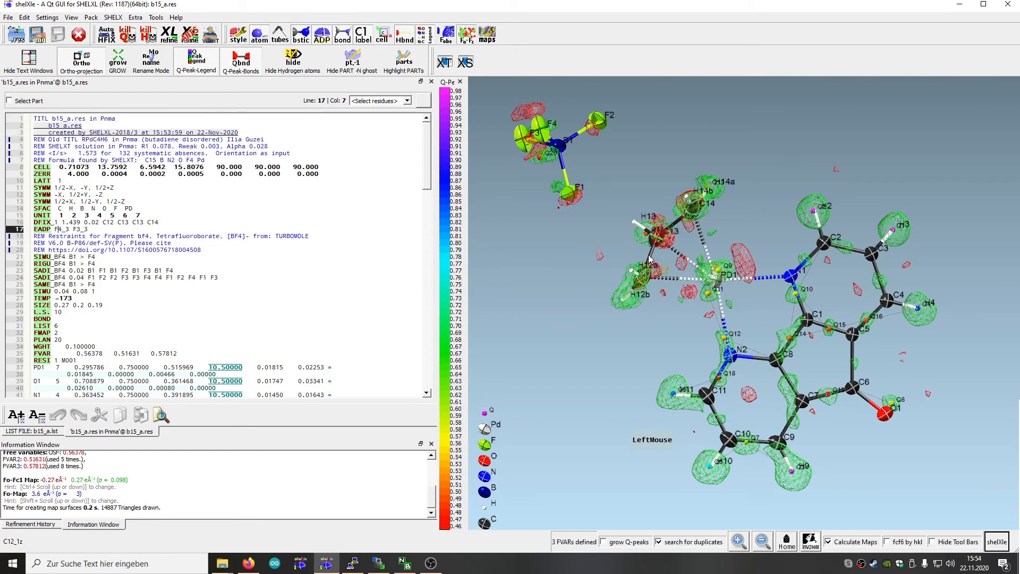
pyautogui.moveTo(603, 349); pyautogui.dragTo(607, 320)
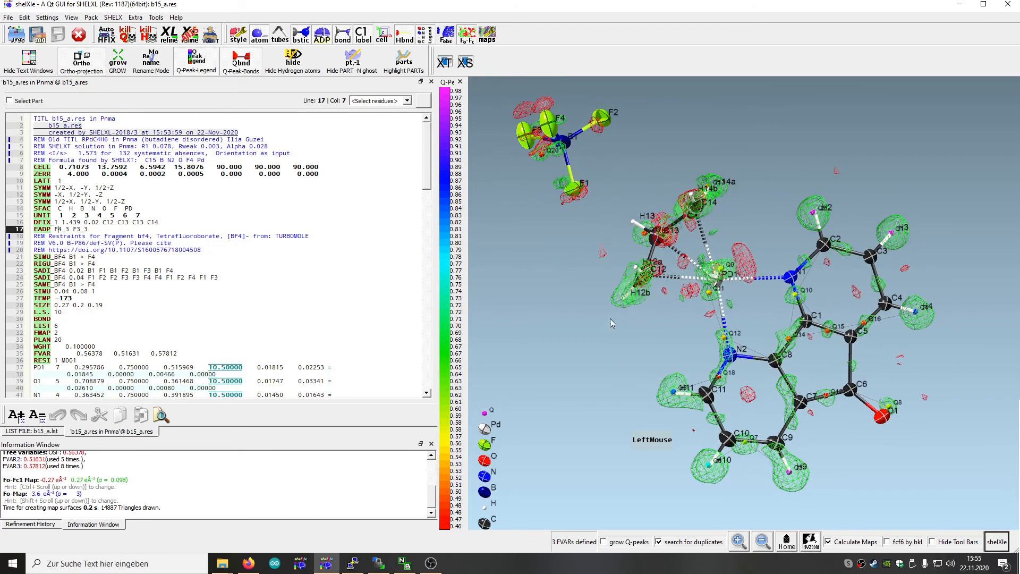
pyautogui.click(624, 303)
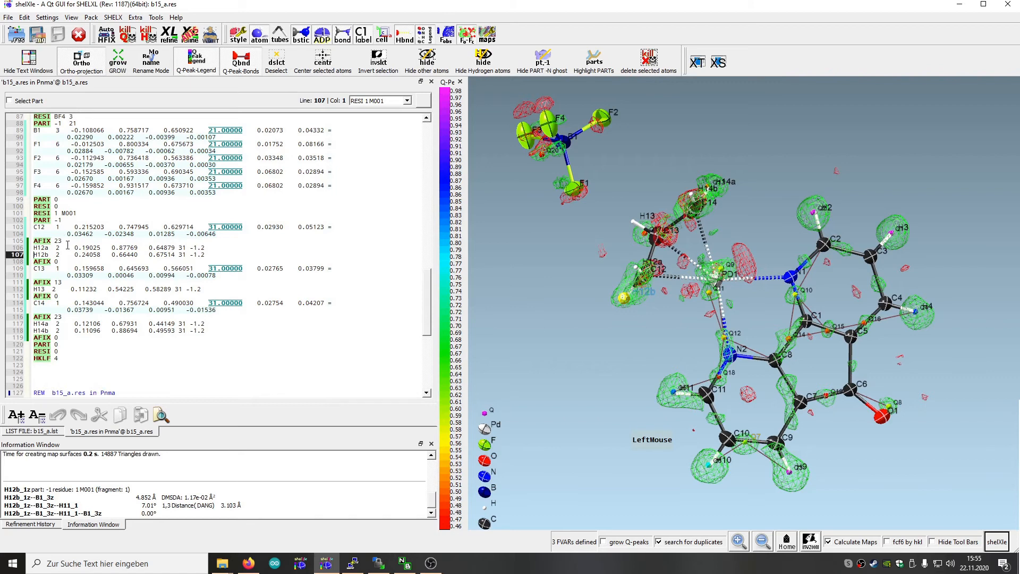
pyautogui.moveTo(634, 318); pyautogui.dragTo(634, 296)
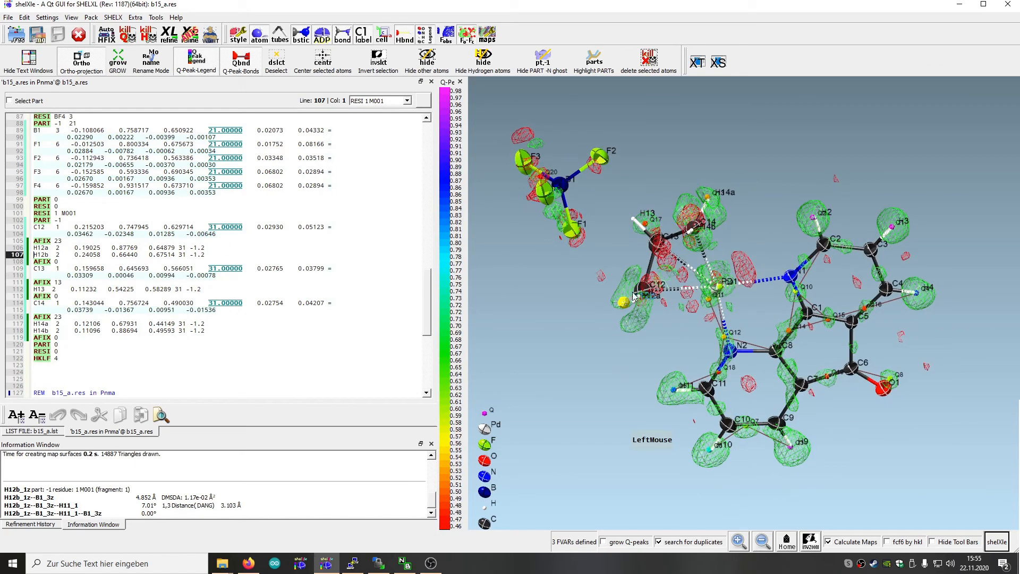
pyautogui.click(637, 222)
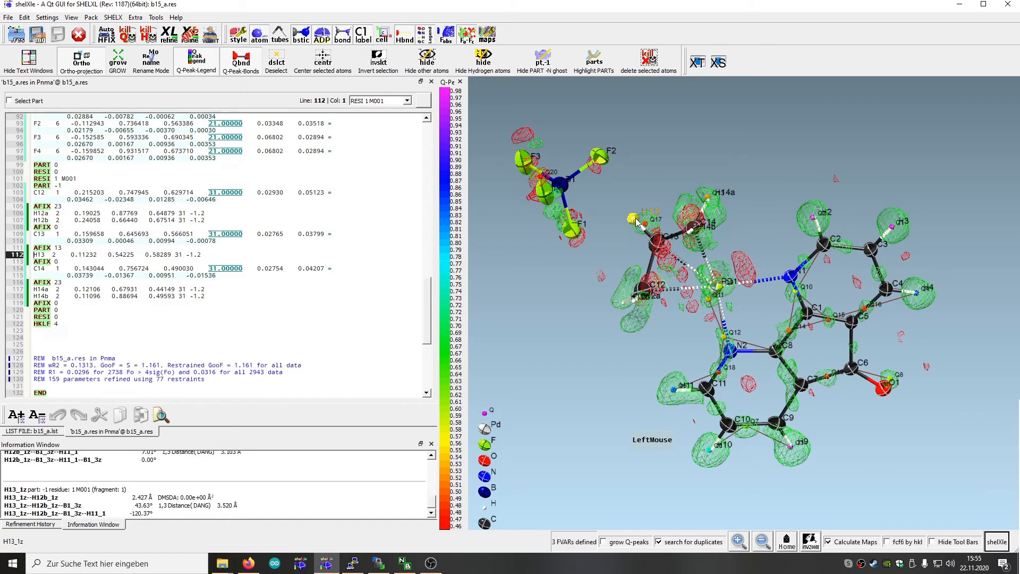
pyautogui.moveTo(638, 318); pyautogui.dragTo(248, 172)
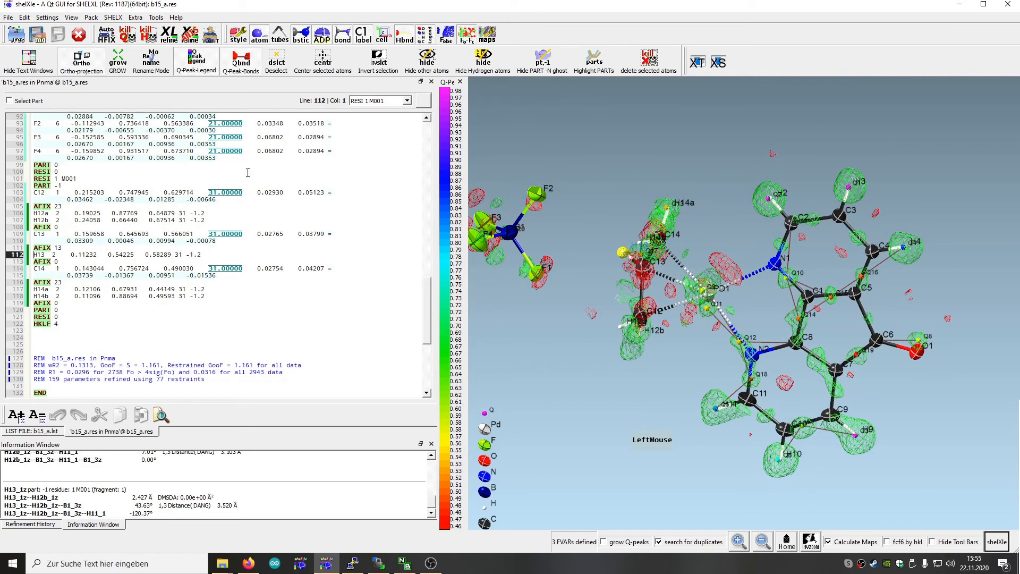
# Run a SHELXL refinement of the model with hydrogens and load its results
pyautogui.click(169, 35)
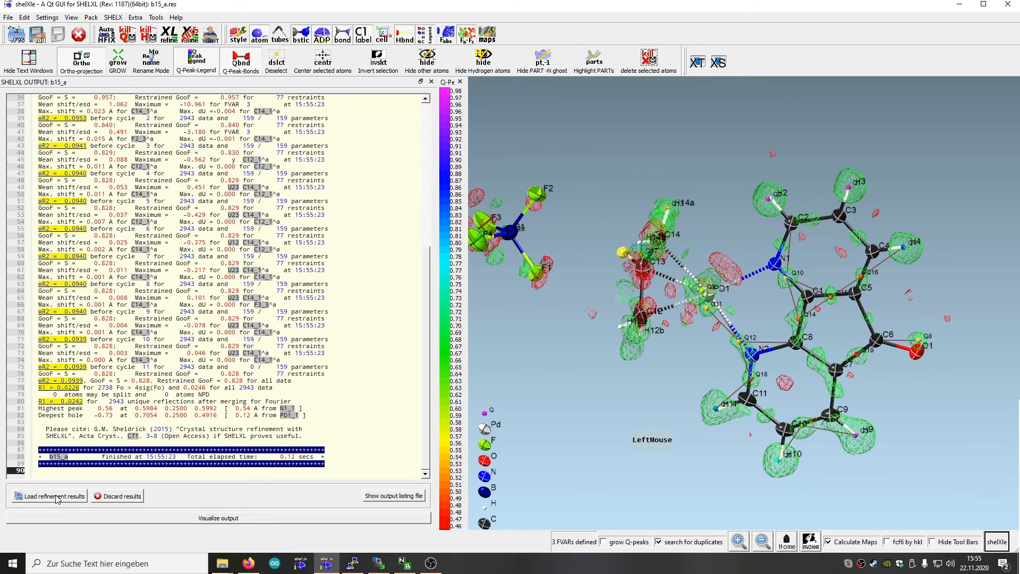
pyautogui.click(56, 496)
pyautogui.moveTo(569, 394); pyautogui.dragTo(573, 361)
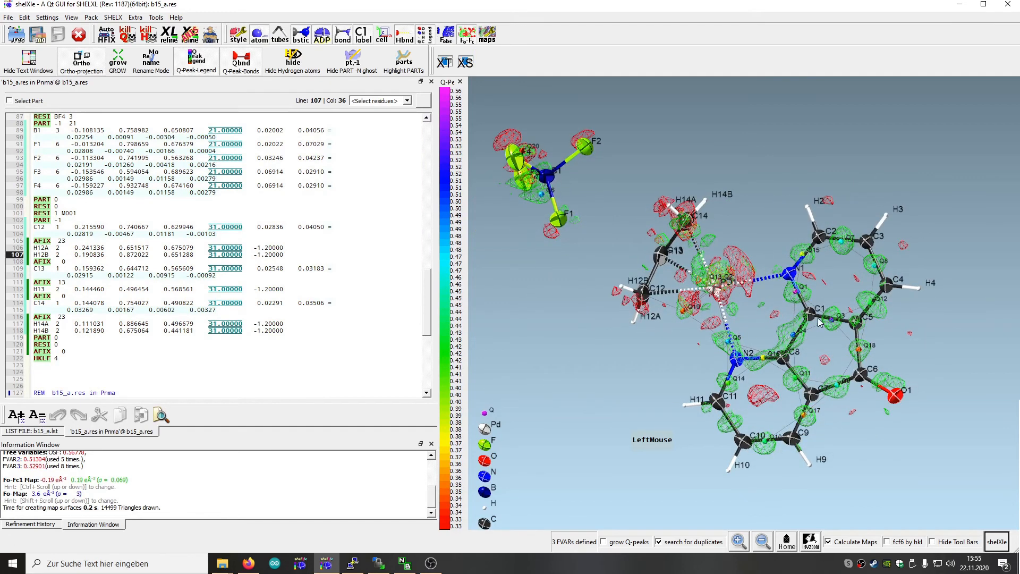
pyautogui.moveTo(765, 307); pyautogui.dragTo(660, 380)
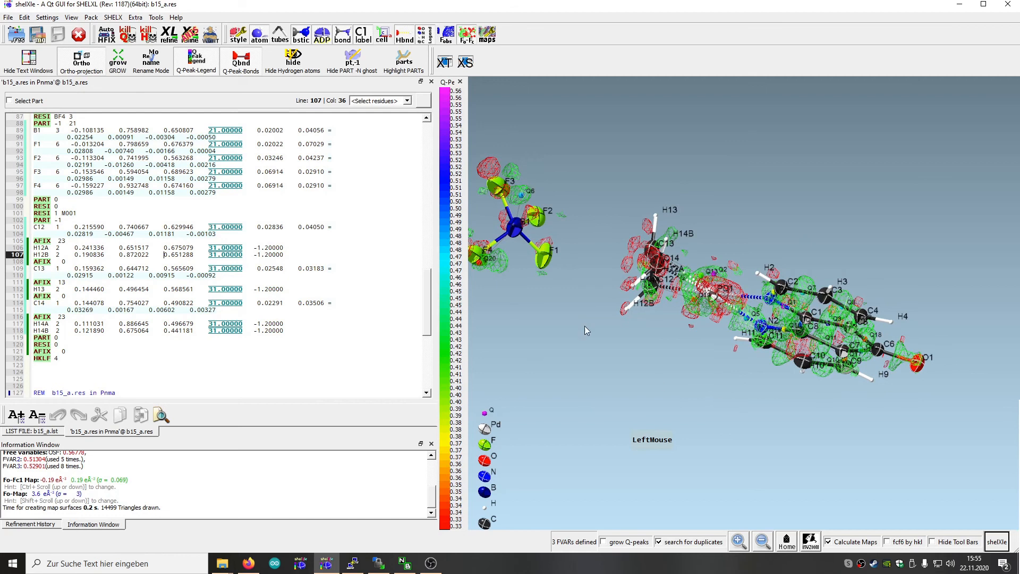
# Show the symmetry-generated ghosts of the negative PARTs and examine the disordered butadiene and BF4 from several angles
pyautogui.click(358, 63)
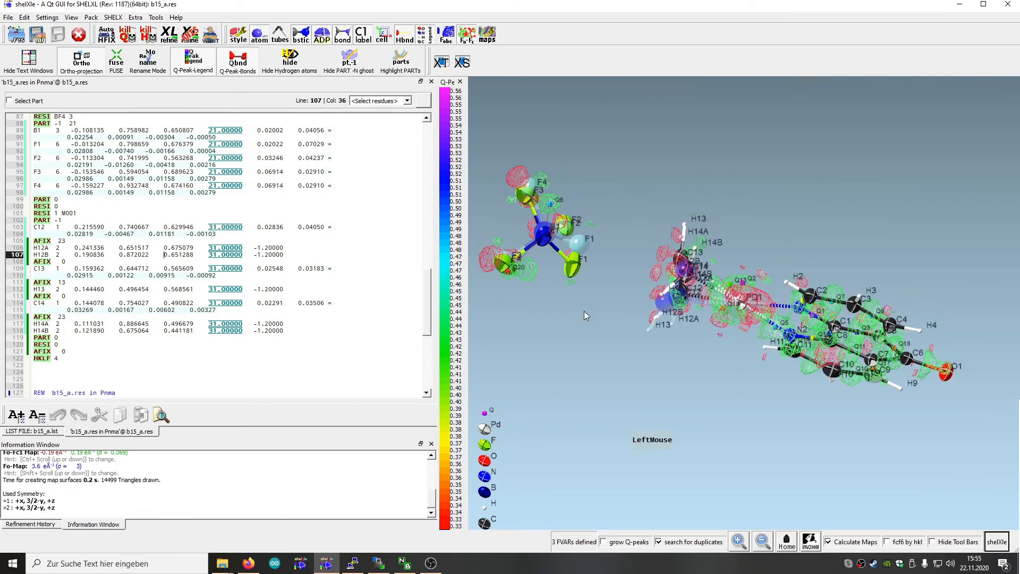
pyautogui.moveTo(605, 379); pyautogui.dragTo(657, 313)
pyautogui.moveTo(660, 381); pyautogui.dragTo(694, 303)
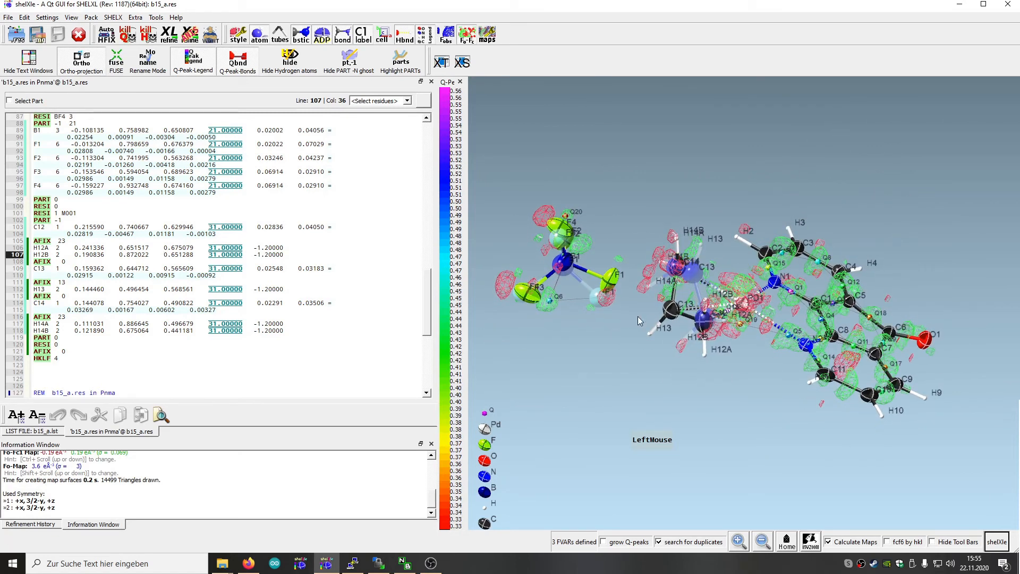
pyautogui.moveTo(564, 420); pyautogui.dragTo(534, 461)
pyautogui.moveTo(614, 336); pyautogui.dragTo(585, 319)
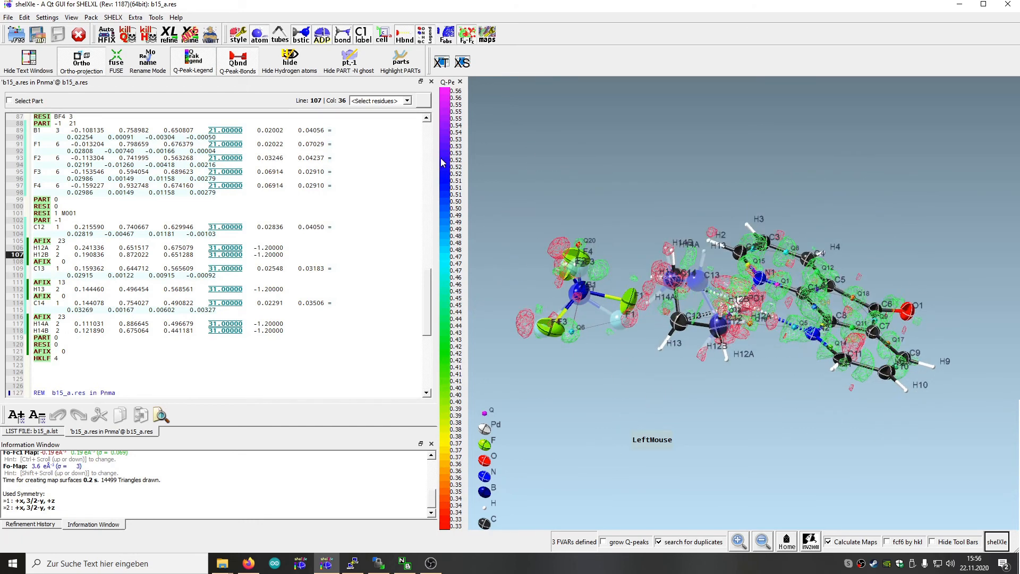
# Hide and restore the negative-PART ghosts to compare both disorder orientations, viewing the structure along and across the ligand plane
pyautogui.click(358, 63)
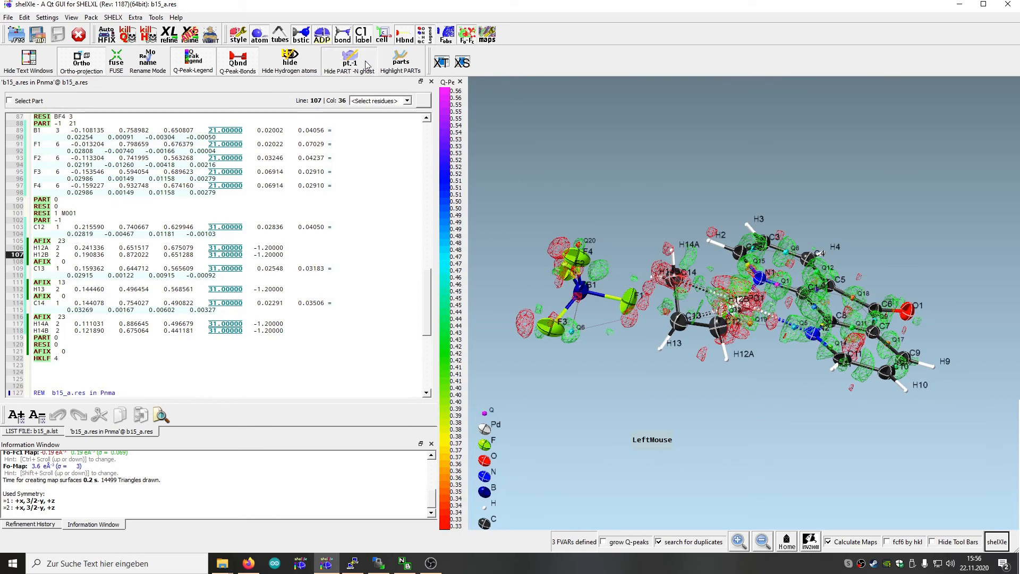
pyautogui.click(403, 74)
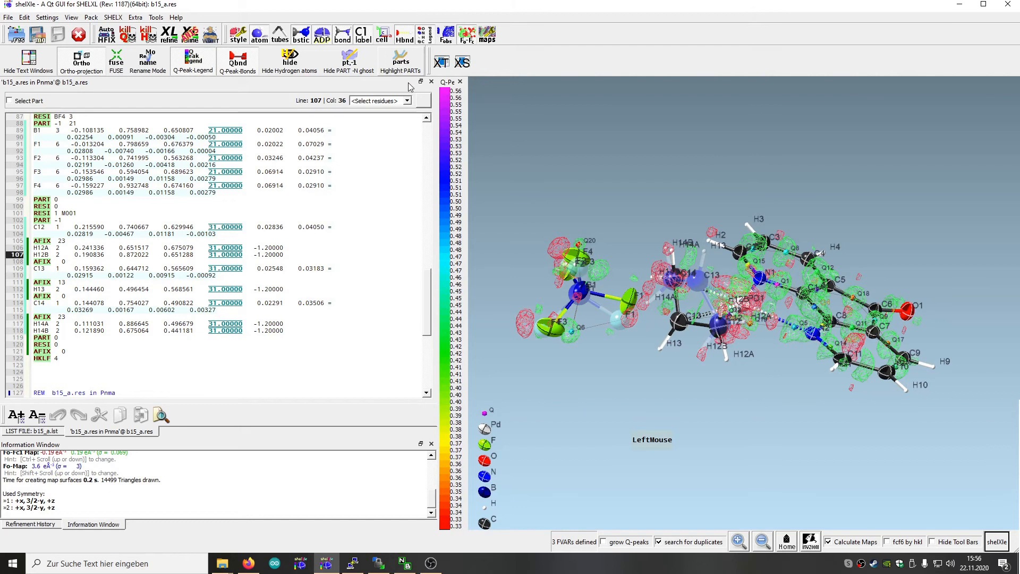
pyautogui.moveTo(565, 160); pyautogui.dragTo(559, 193)
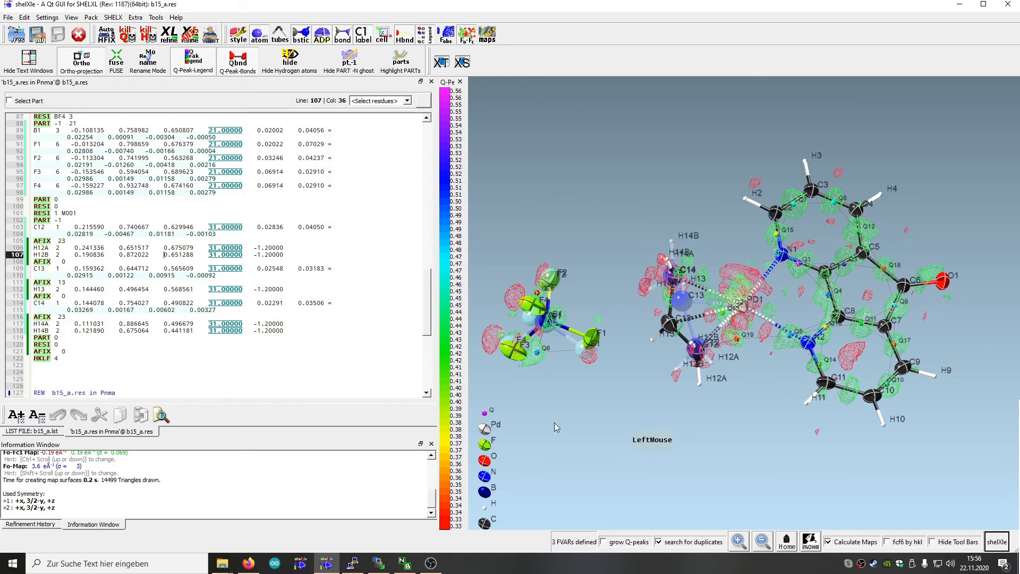
pyautogui.moveTo(564, 430); pyautogui.dragTo(528, 340)
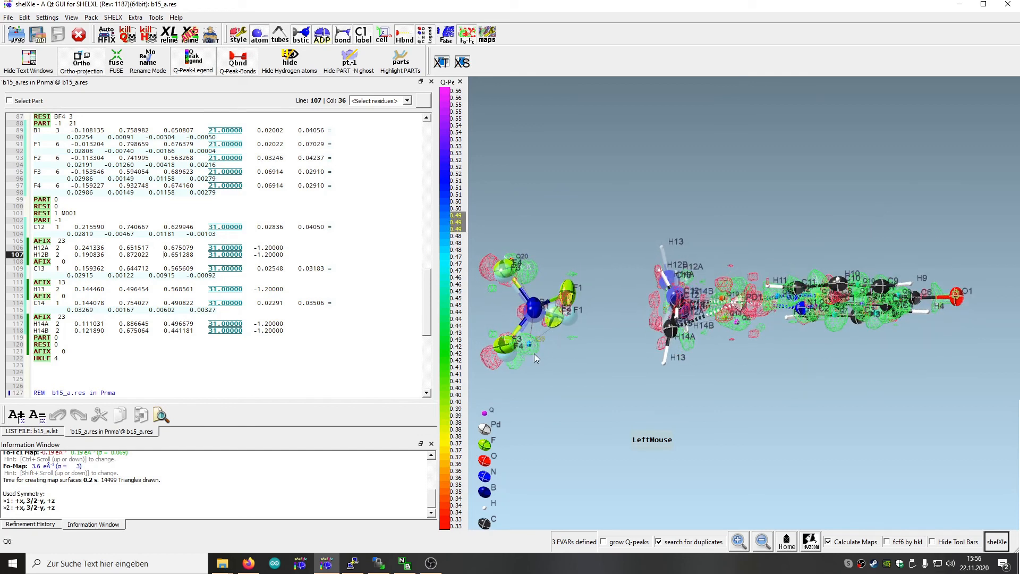
pyautogui.moveTo(542, 384); pyautogui.dragTo(570, 351)
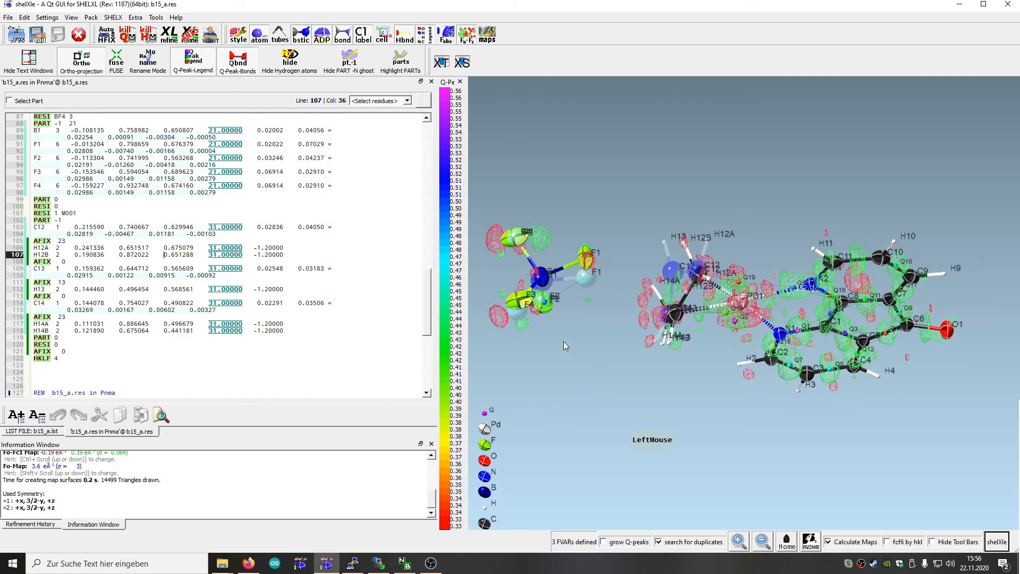
pyautogui.moveTo(622, 413); pyautogui.dragTo(586, 487)
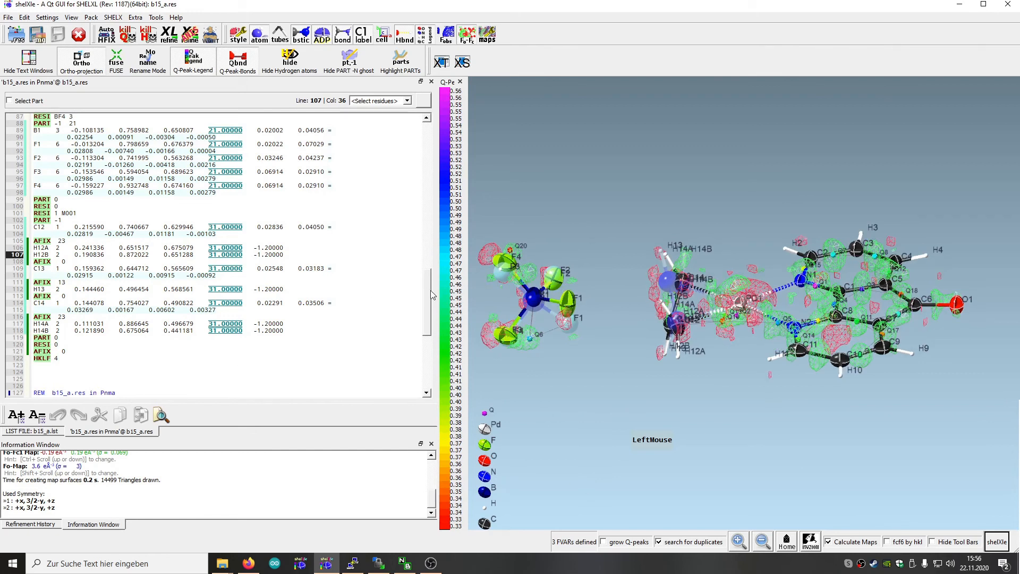
# Delete the second and third free variables from the FVAR line, keeping only the overall scale factor
pyautogui.moveTo(427, 290); pyautogui.dragTo(425, 145)
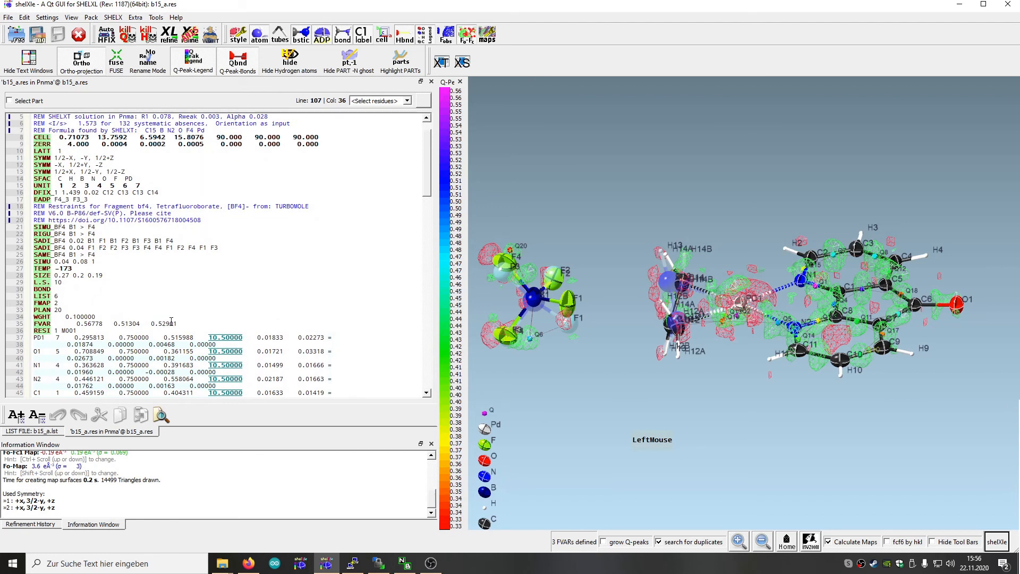
pyautogui.moveTo(177, 323); pyautogui.dragTo(125, 323)
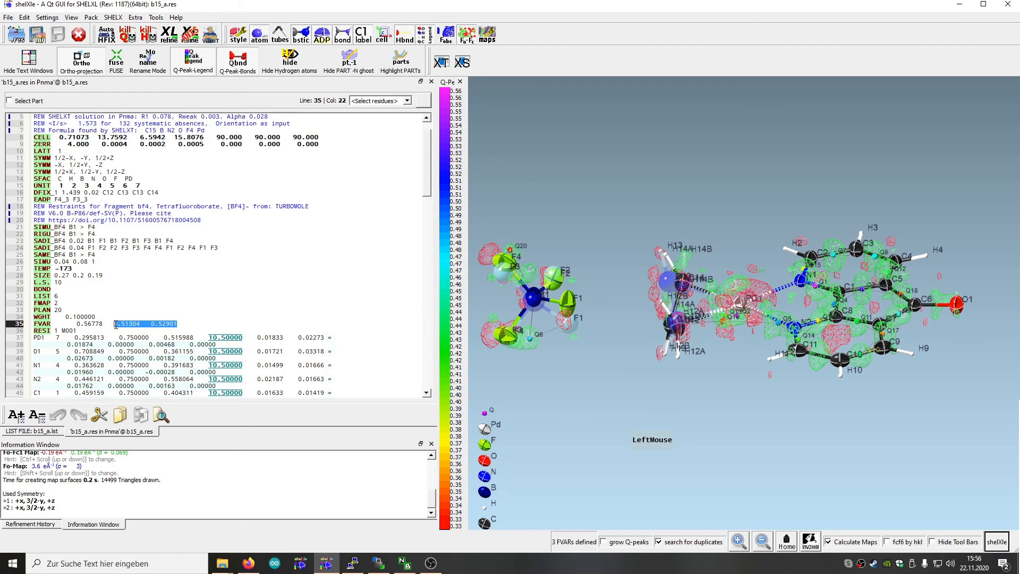
pyautogui.press('Delete')
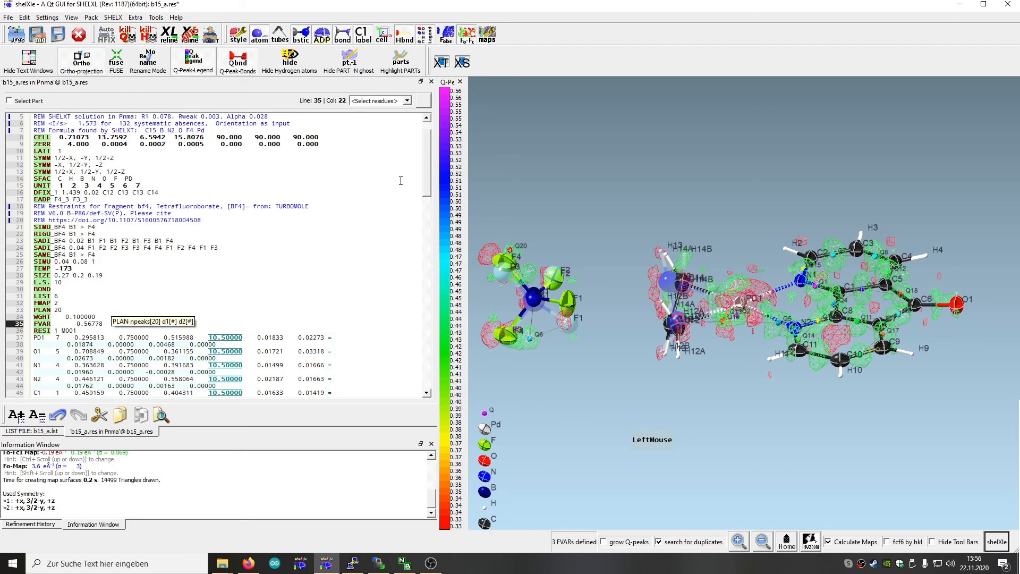
# Set the occupancy code on the BF4 residue's PART -1 line to 10.5
pyautogui.moveTo(425, 174); pyautogui.dragTo(415, 273)
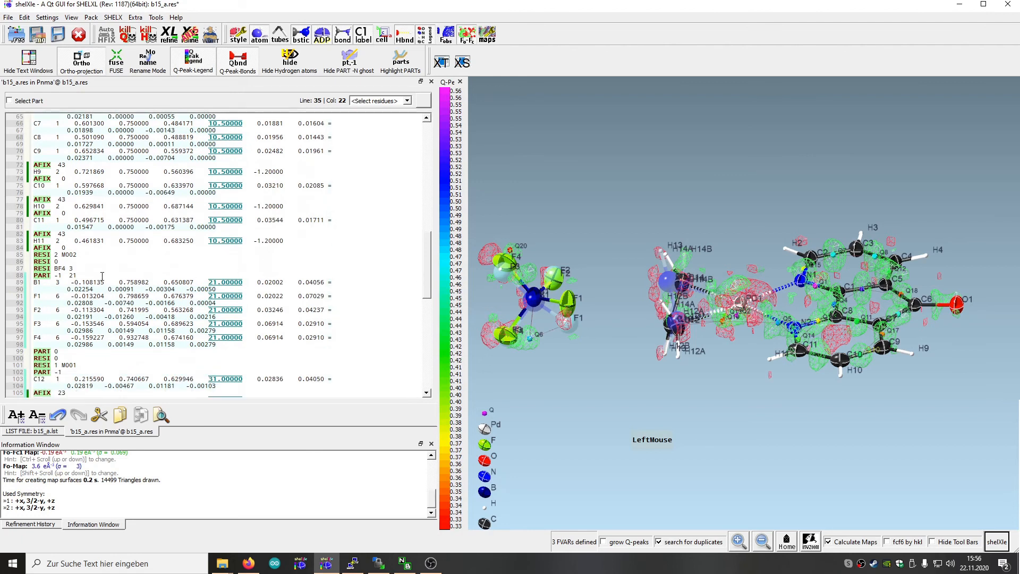
pyautogui.click(81, 272)
pyautogui.click(77, 274)
pyautogui.press('Left')
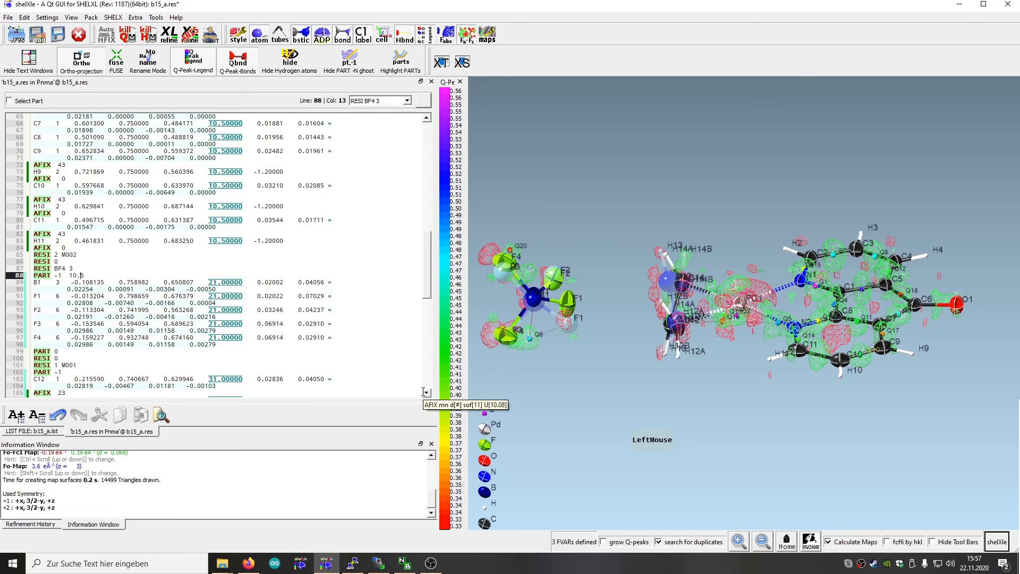
pyautogui.press('BackSpace')
pyautogui.write('.')
# Add the occupancy code 10.5 to the PART -1 line of the butadiene atoms in residue 1 M001
pyautogui.press('Down')
pyautogui.press('Down')
pyautogui.press('Down')
pyautogui.press('Down')
pyautogui.press('Down')
pyautogui.press('Down')
pyautogui.press('Down')
pyautogui.press('Down')
pyautogui.press('Down')
pyautogui.press('Down')
pyautogui.press('Down')
pyautogui.press('Down')
pyautogui.press('Down')
pyautogui.press('Down')
pyautogui.press('Down')
pyautogui.press('Down')
pyautogui.press('Down')
pyautogui.press('Down')
pyautogui.press('Down')
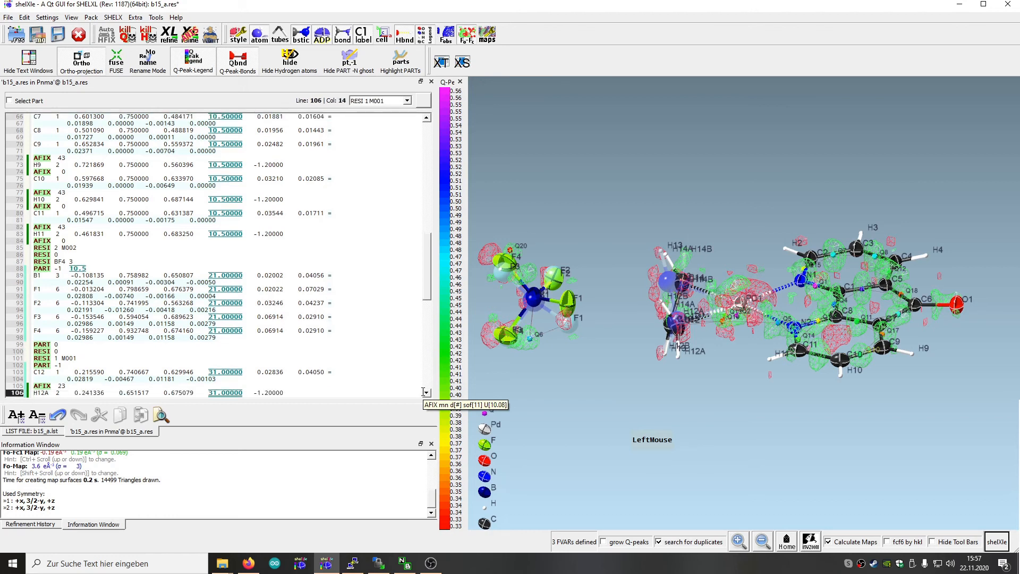
pyautogui.press('Down')
pyautogui.press('Down')
pyautogui.press('Down')
pyautogui.press('Down')
pyautogui.press('Down')
pyautogui.press('Down')
pyautogui.press('Down')
pyautogui.press('Down')
pyautogui.press('Down')
pyautogui.press('Down')
pyautogui.press('Down')
pyautogui.press('Down')
pyautogui.press('Up')
pyautogui.press('Up')
pyautogui.press('Up')
pyautogui.press('Up')
pyautogui.press('Up')
pyautogui.press('Up')
pyautogui.press('Up')
pyautogui.press('Up')
pyautogui.press('Up')
pyautogui.press('Up')
pyautogui.press('Up')
pyautogui.press('Up')
pyautogui.press('Up')
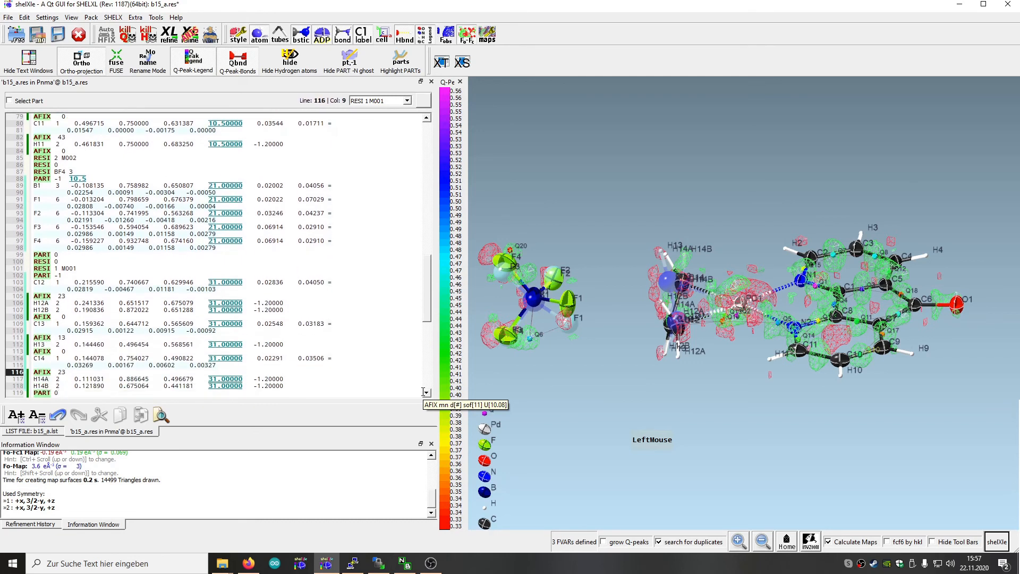
pyautogui.press('Up')
pyautogui.press('Up')
pyautogui.press('Up')
pyautogui.press('Up')
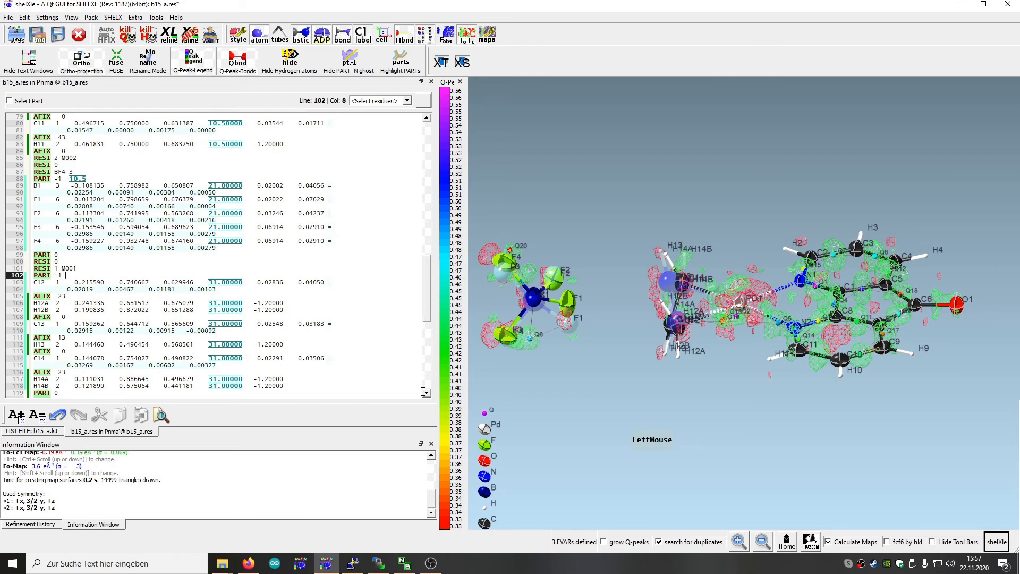
pyautogui.write('10.5')
# Save the fixed half occupancies, then run a SHELXL refinement and load its results
pyautogui.click(59, 37)
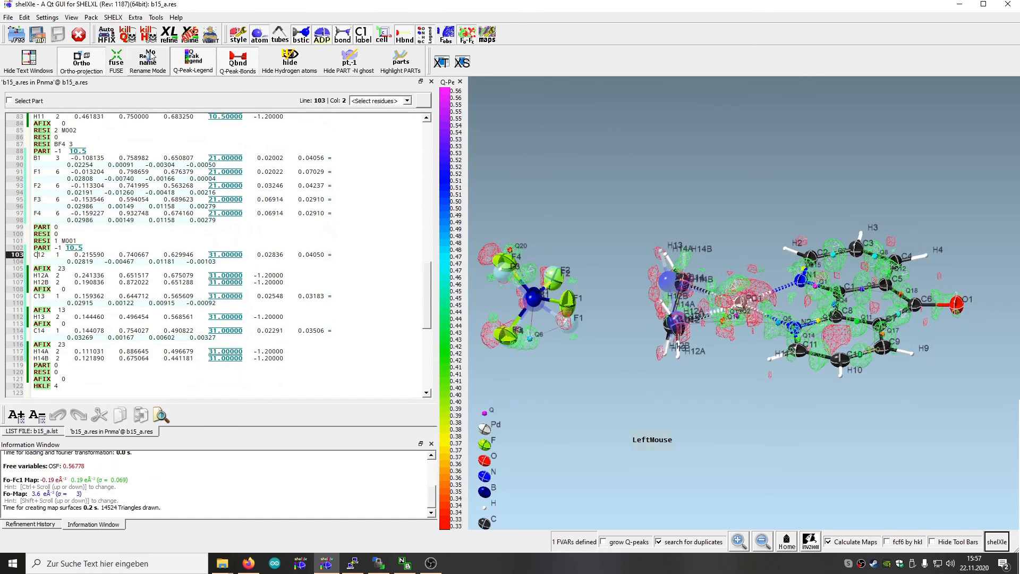
pyautogui.click(169, 36)
pyautogui.click(51, 496)
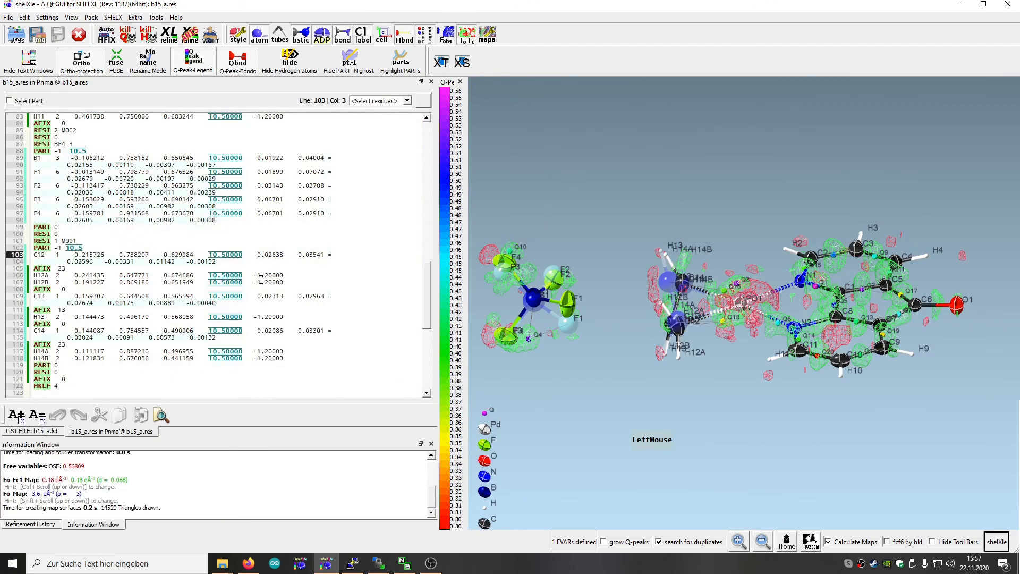
pyautogui.scroll(15, 238, 304)
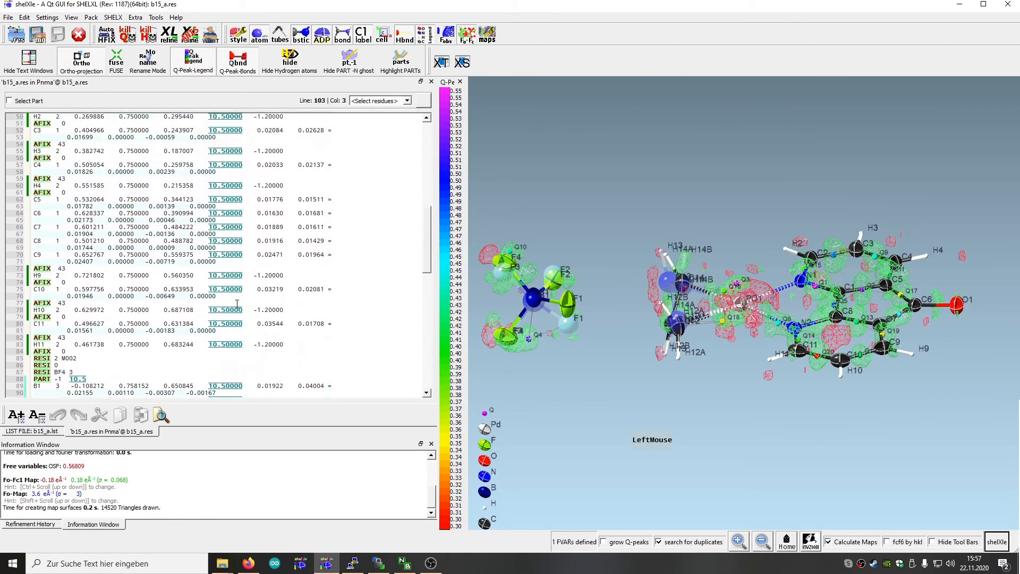
# Sort the atoms in the b15_a.res file
pyautogui.scroll(-12, 238, 304)
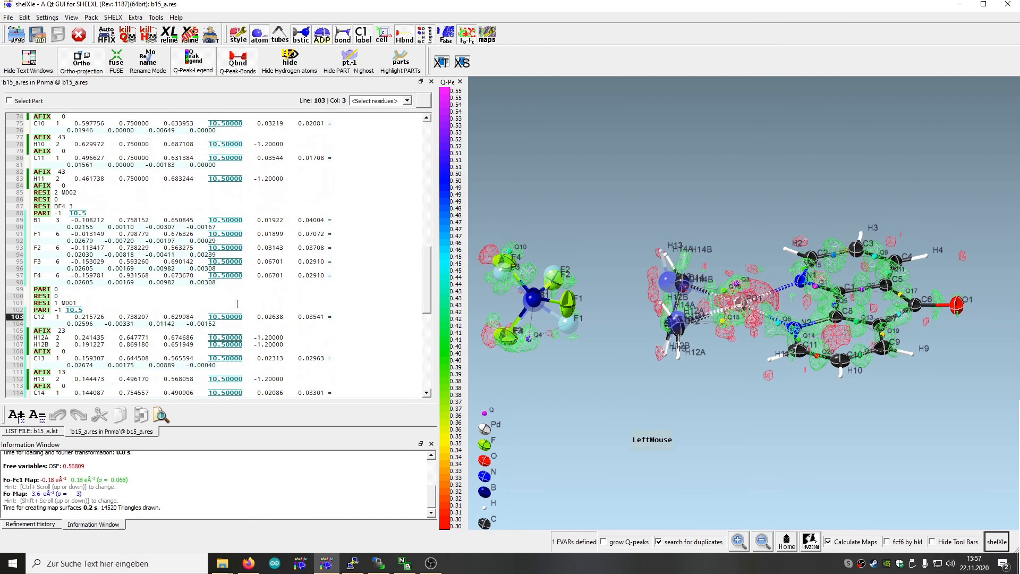
pyautogui.scroll(15, 238, 304)
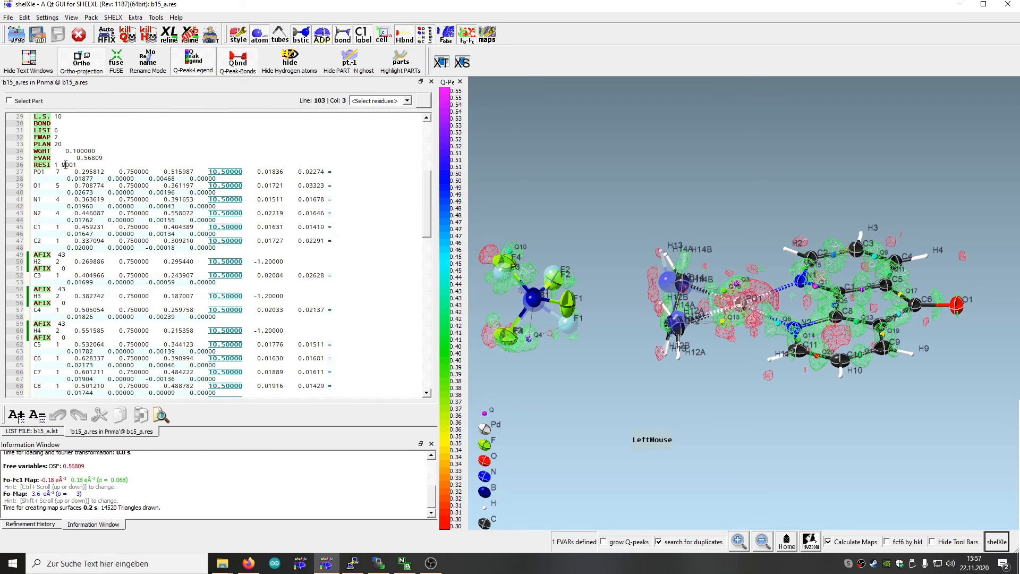
pyautogui.scroll(-13, 82, 184)
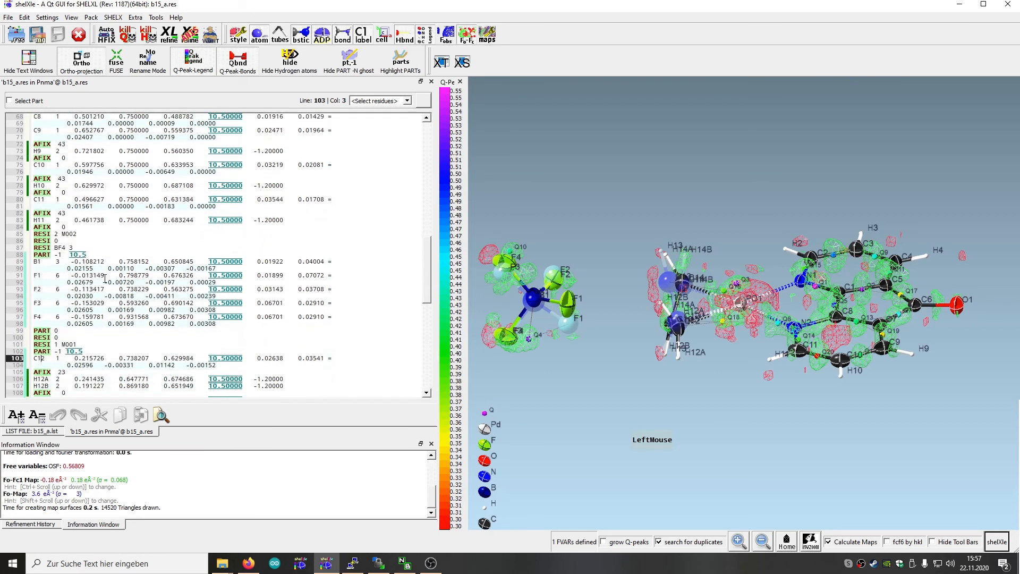
pyautogui.scroll(-1, 101, 279)
pyautogui.scroll(-4, 55, 220)
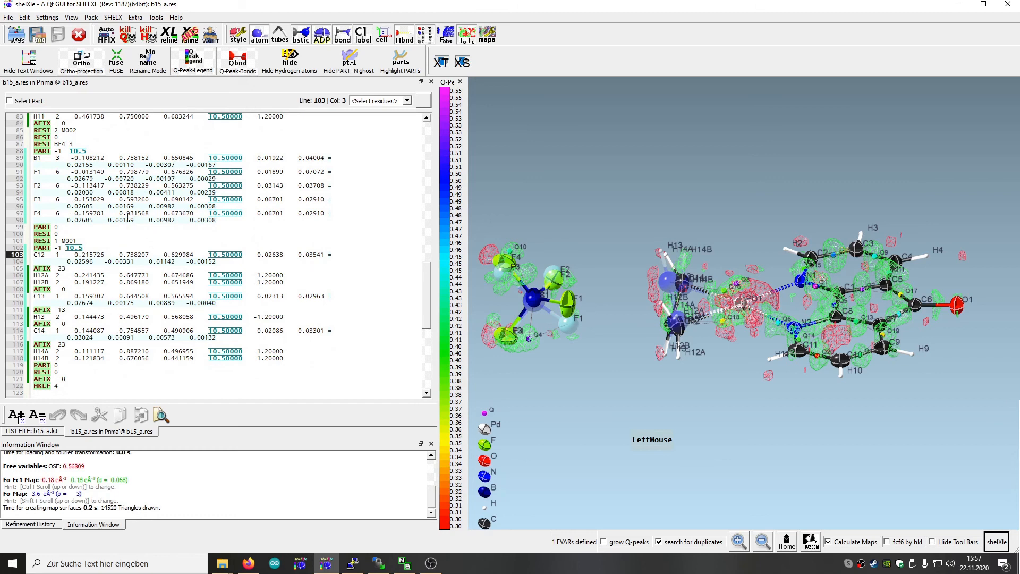
pyautogui.click(113, 17)
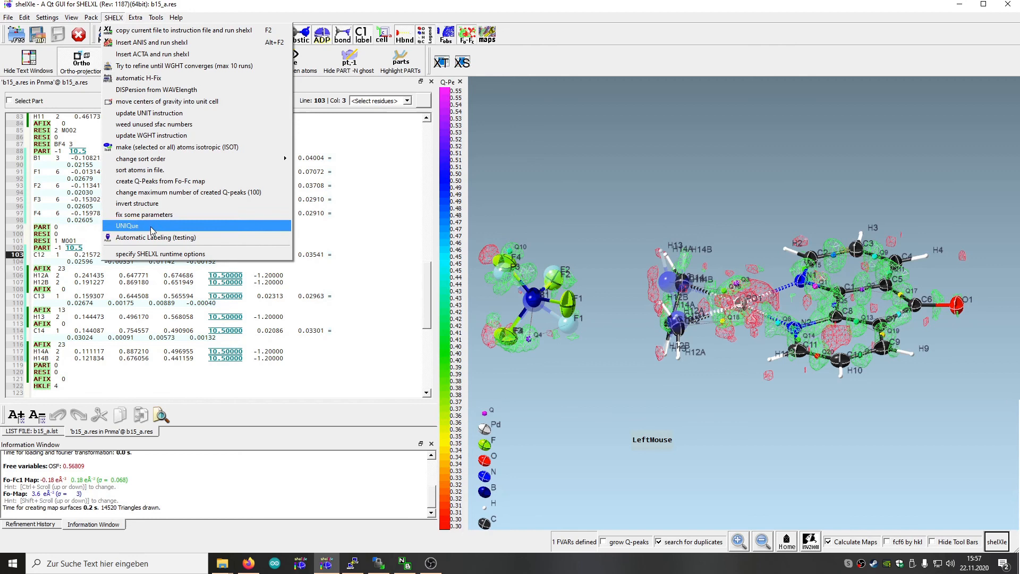
pyautogui.click(135, 169)
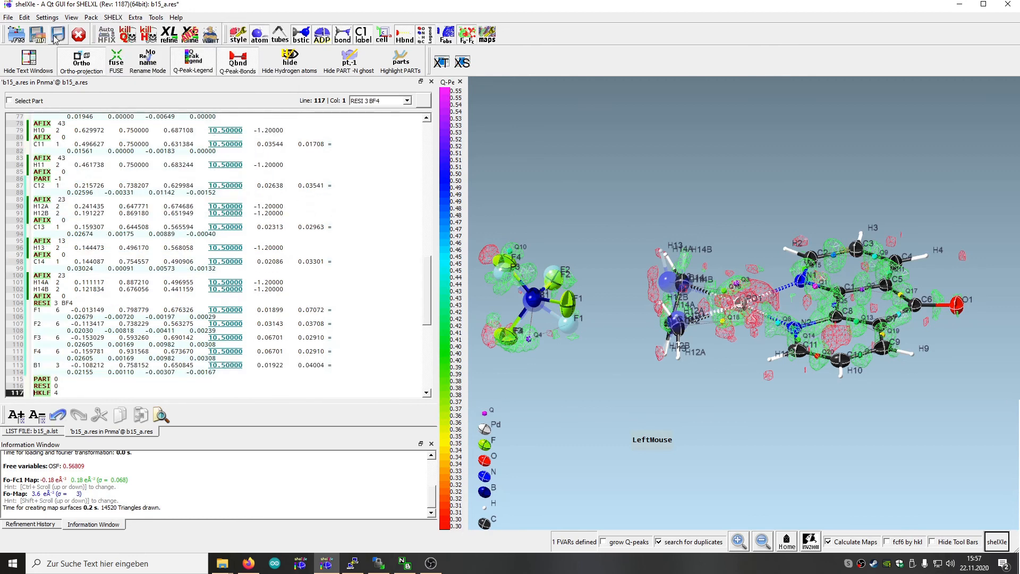
# Check the order of the sorted atom list, then run a SHELXL refinement and load its results
pyautogui.scroll(-7, 254, 234)
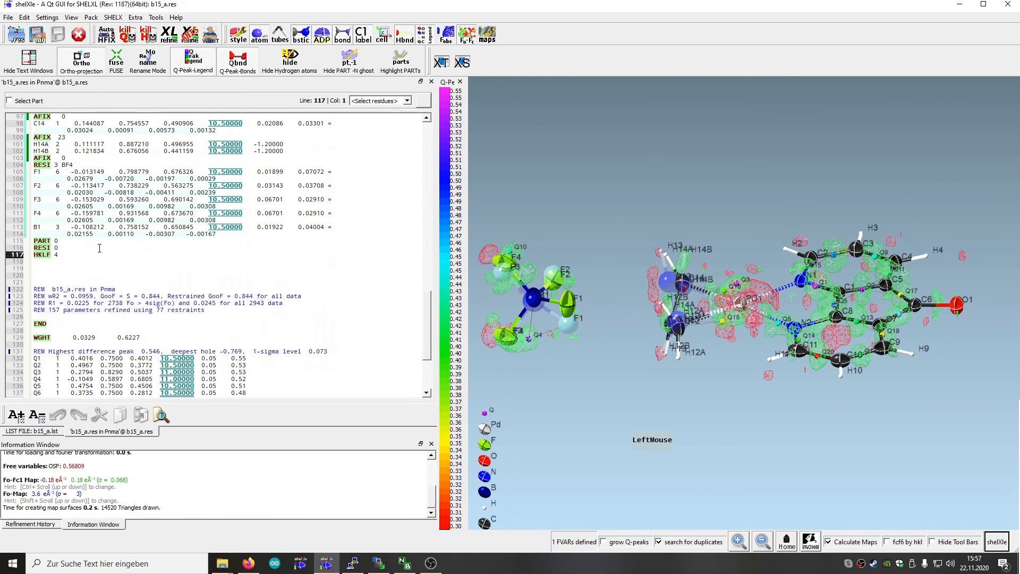
pyautogui.scroll(10, 100, 248)
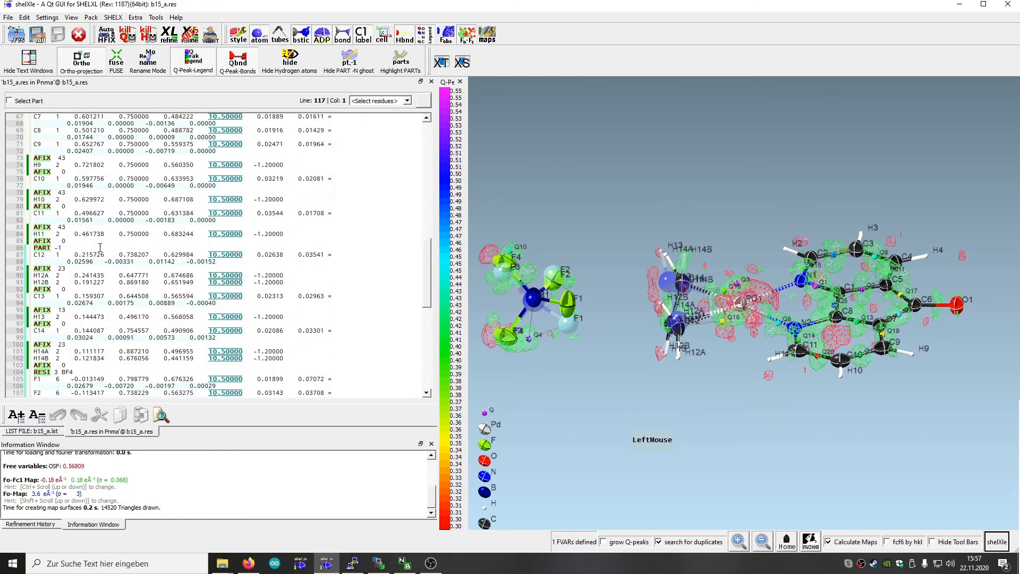
pyautogui.scroll(14, 100, 248)
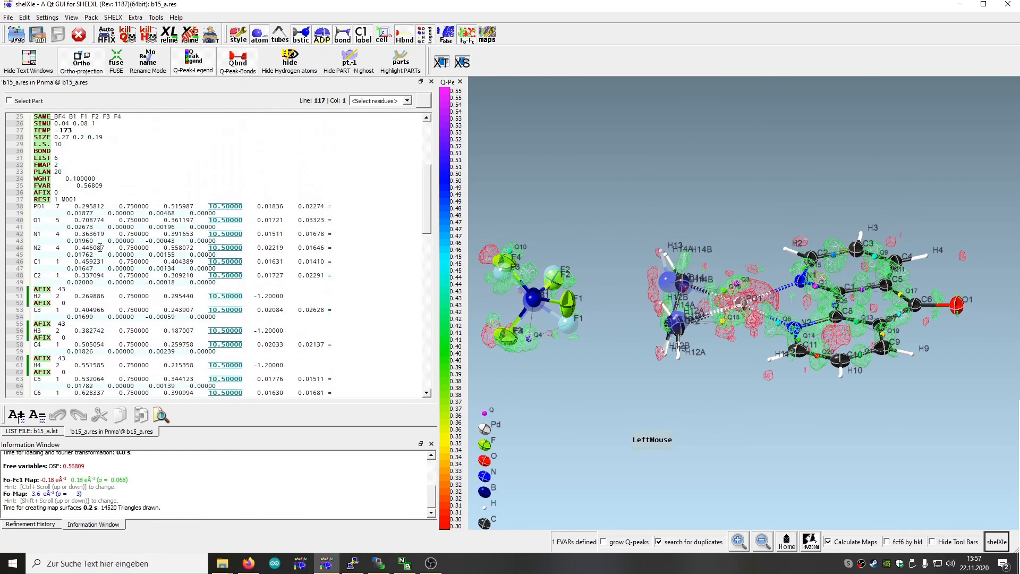
pyautogui.scroll(-4, 100, 248)
pyautogui.scroll(-12, 203, 272)
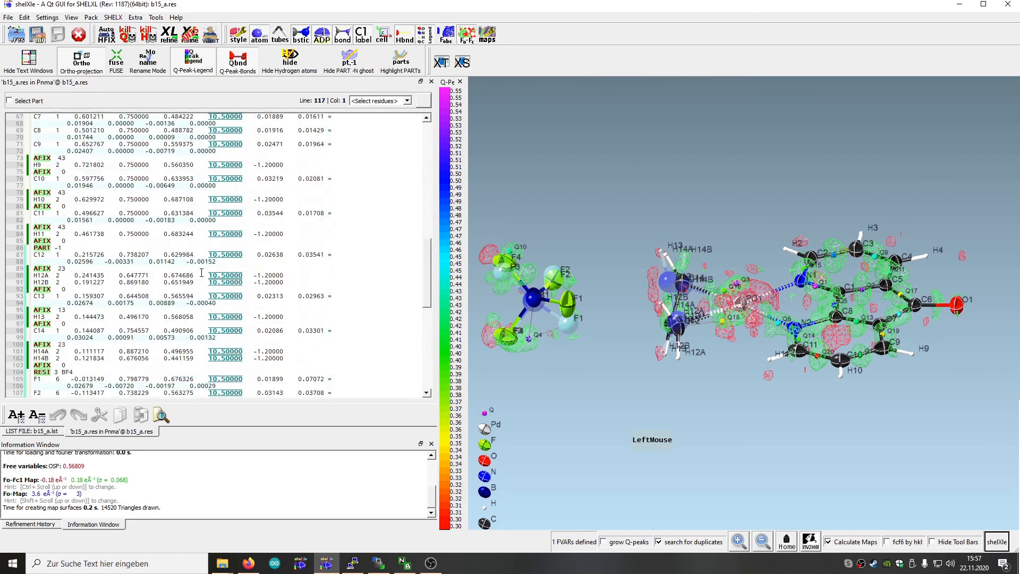
pyautogui.scroll(-3, 202, 272)
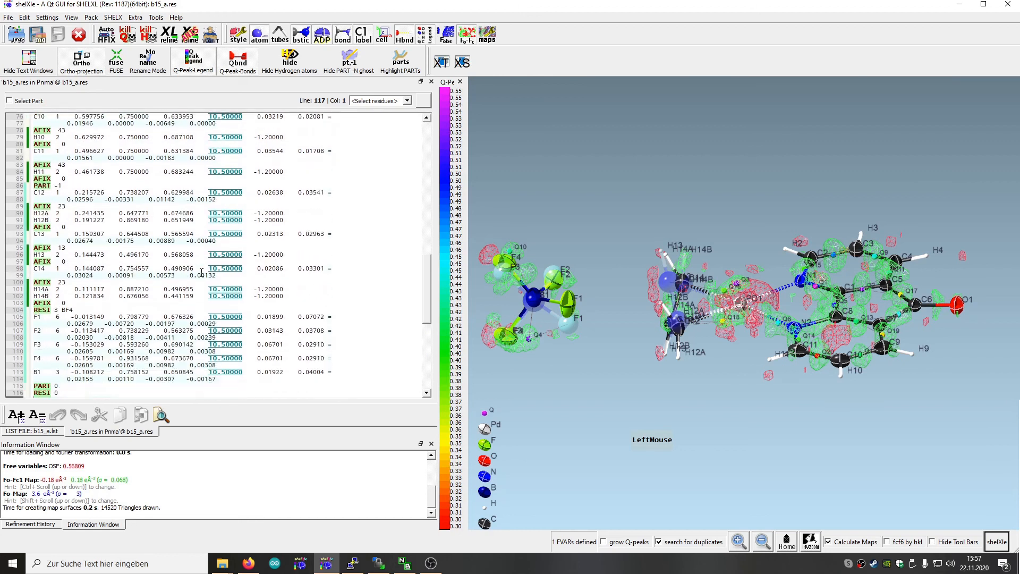
pyautogui.click(169, 34)
pyautogui.click(49, 496)
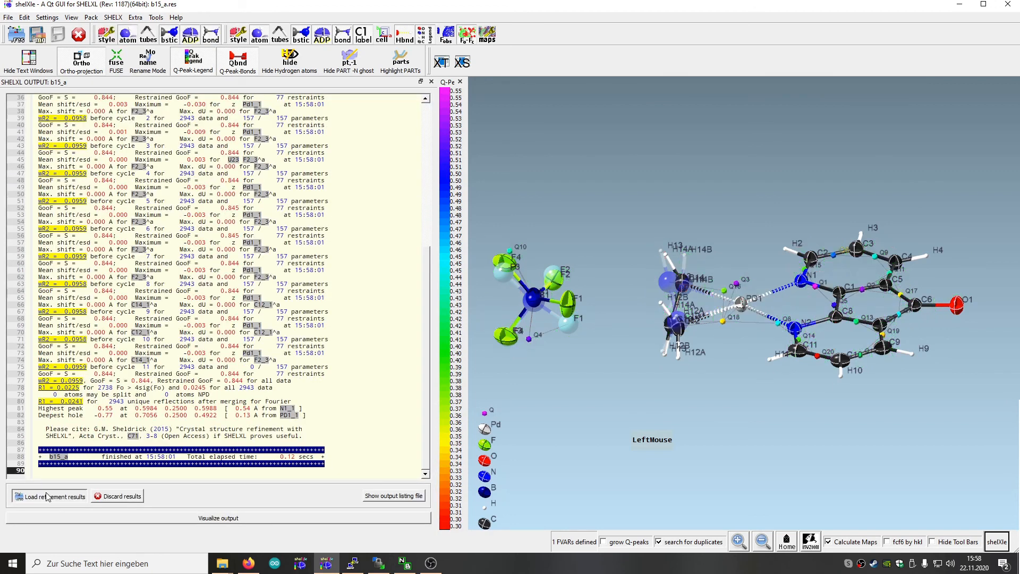
# Insert an EXTI instruction on a new line below PLAN 20, then refine with SHELXL and load the results
pyautogui.moveTo(757, 361); pyautogui.dragTo(656, 255)
pyautogui.moveTo(428, 333); pyautogui.dragTo(428, 154)
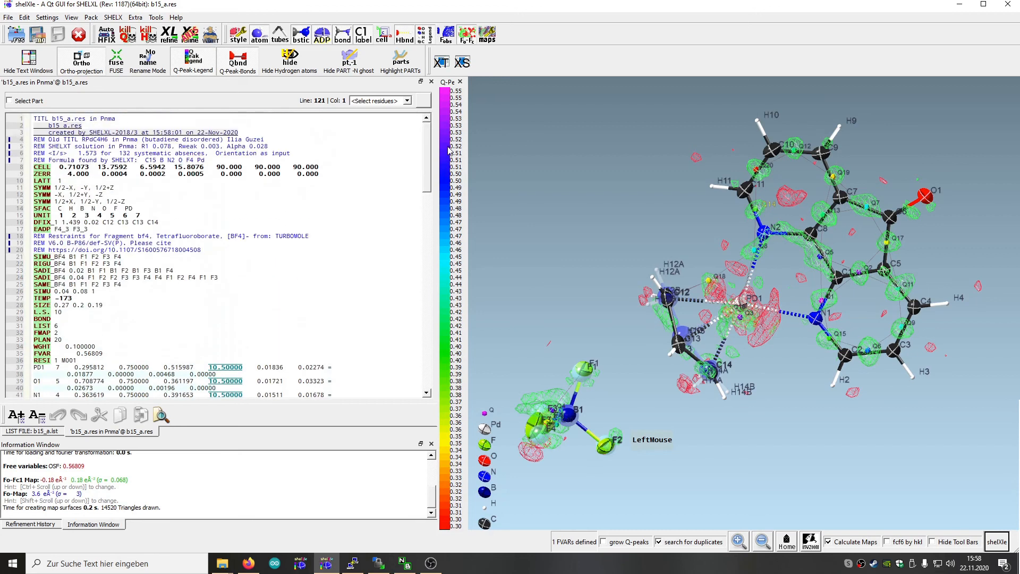
pyautogui.click(82, 345)
pyautogui.click(91, 339)
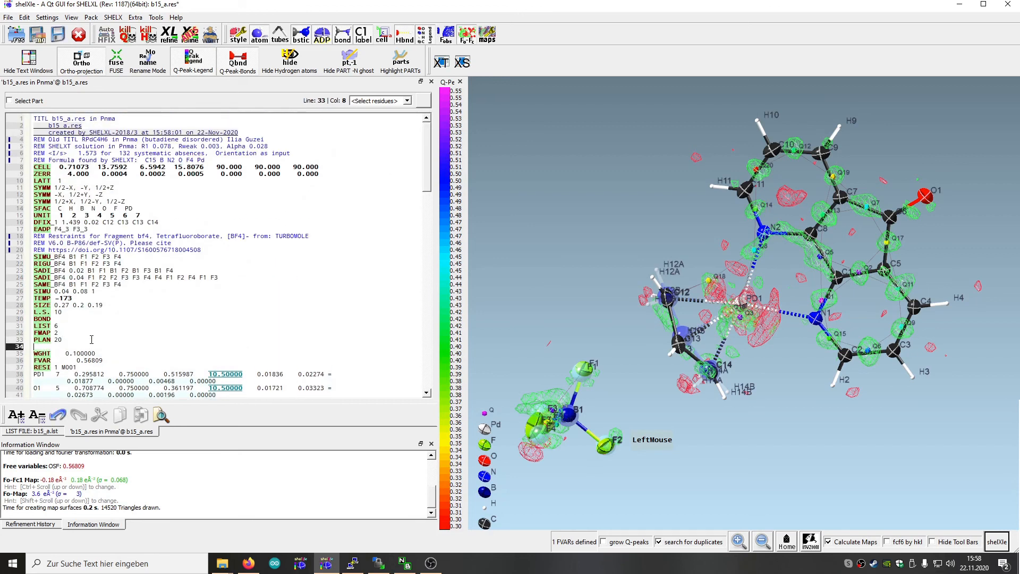
pyautogui.write('Ex')
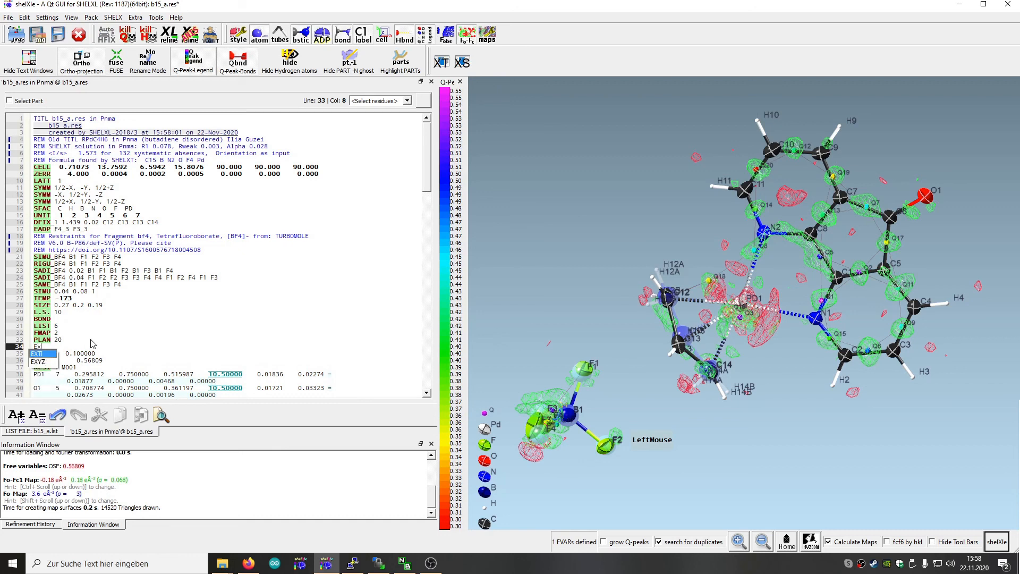
pyautogui.press('Return')
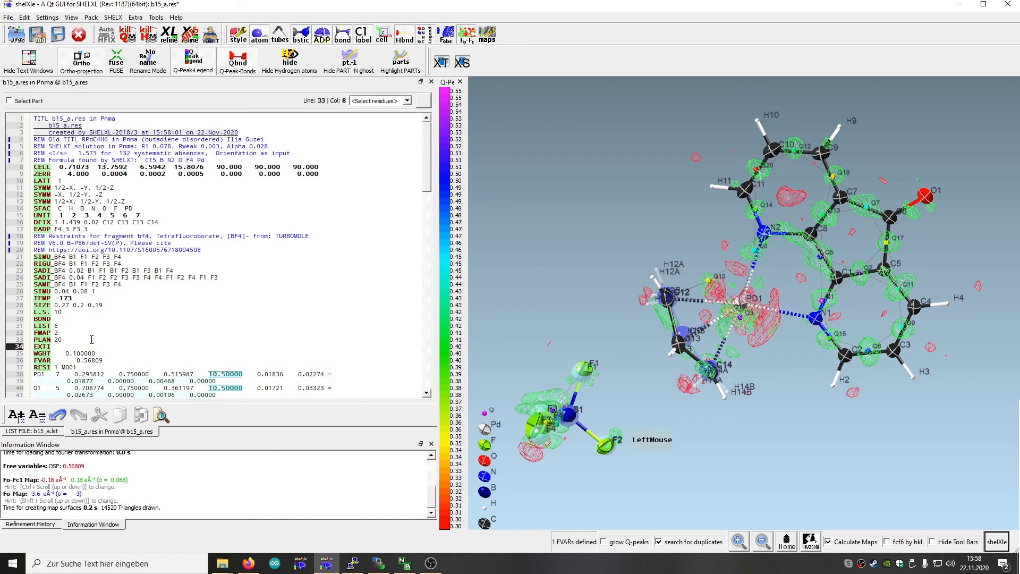
pyautogui.click(173, 36)
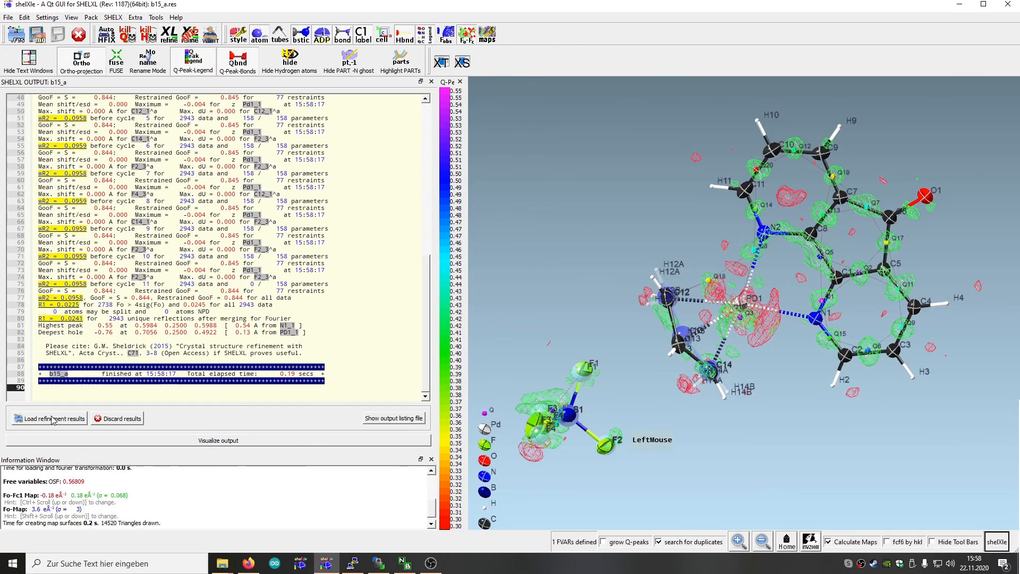
pyautogui.click(47, 420)
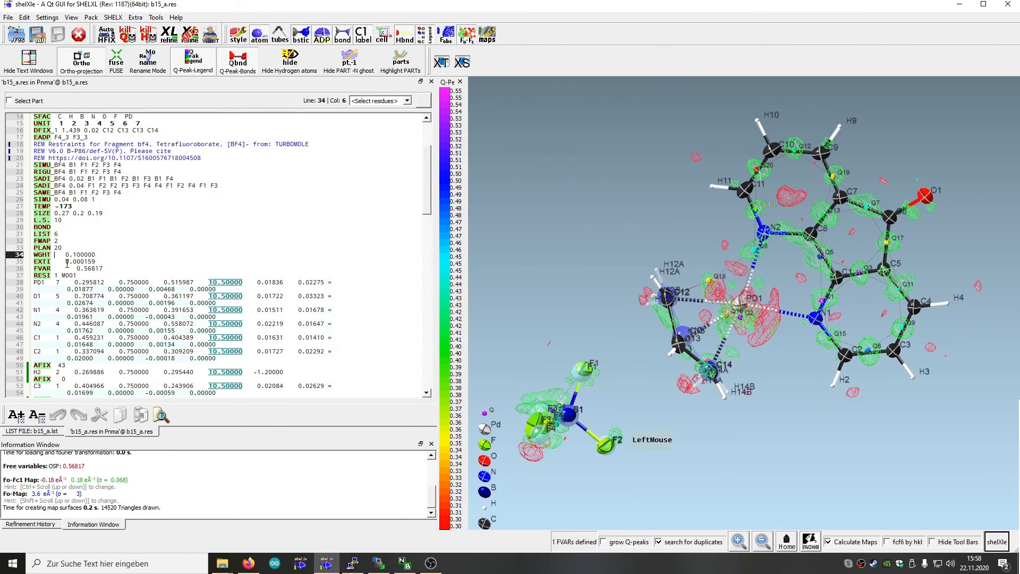
# Comment out the EXTI line with REM and save the file
pyautogui.click(15, 262)
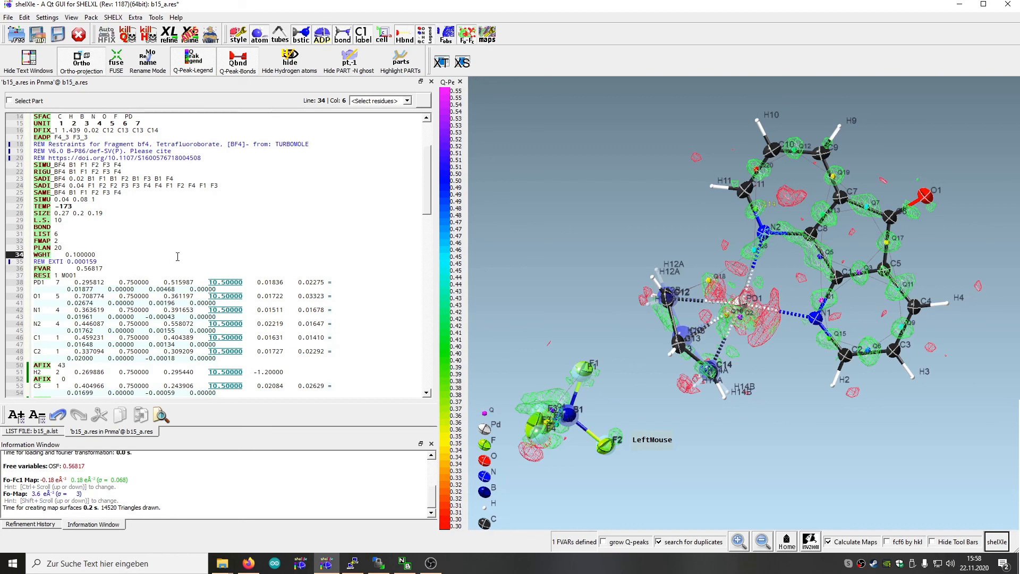
pyautogui.click(57, 34)
# Refine repeatedly until the WGHT weighting scheme converges, then load the refinement results
pyautogui.click(205, 41)
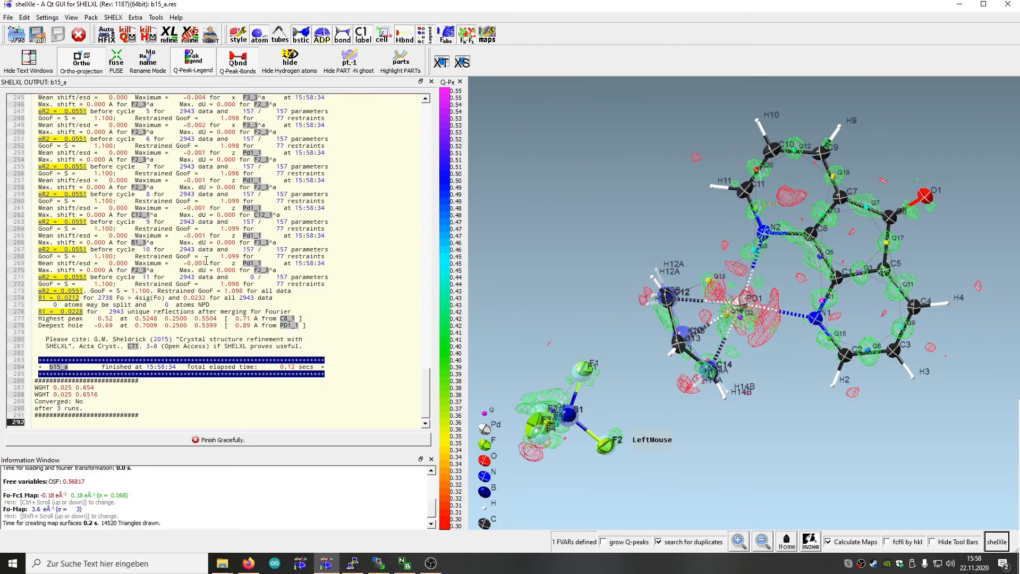
pyautogui.click(47, 434)
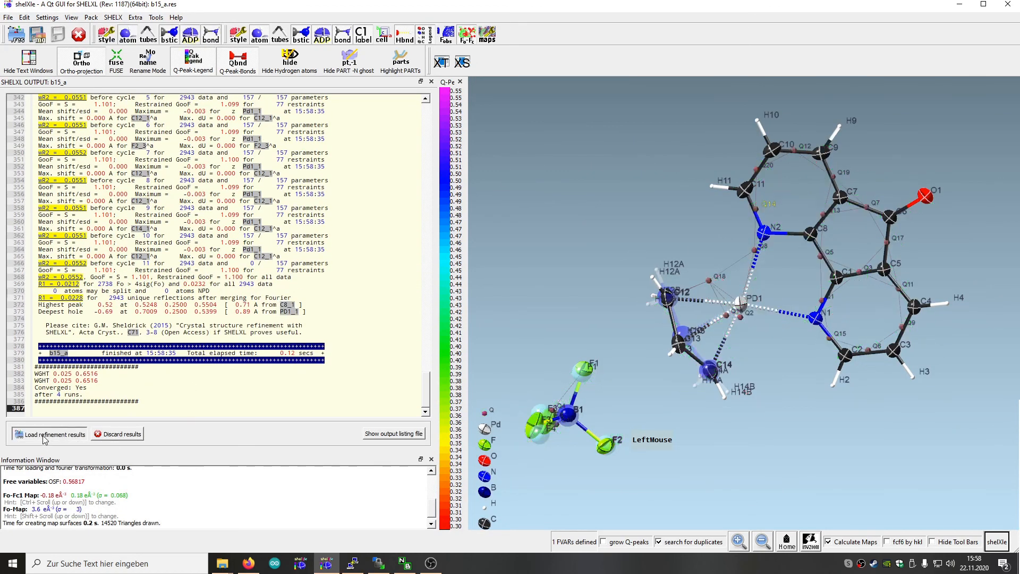
# Show the refinement history and inspect the details of its latest entry
pyautogui.moveTo(634, 205); pyautogui.dragTo(665, 135)
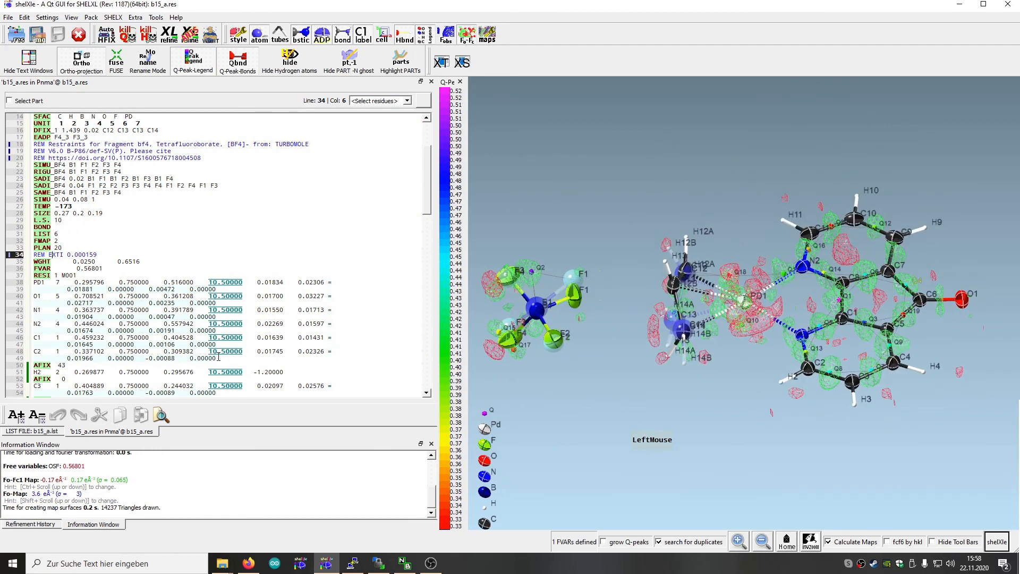
pyautogui.click(42, 524)
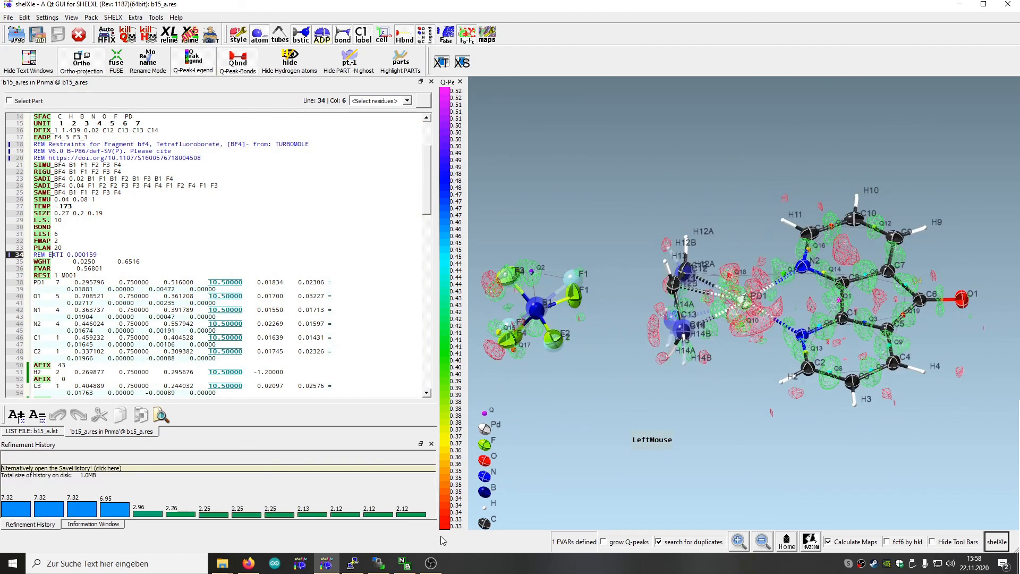
pyautogui.moveTo(408, 520)
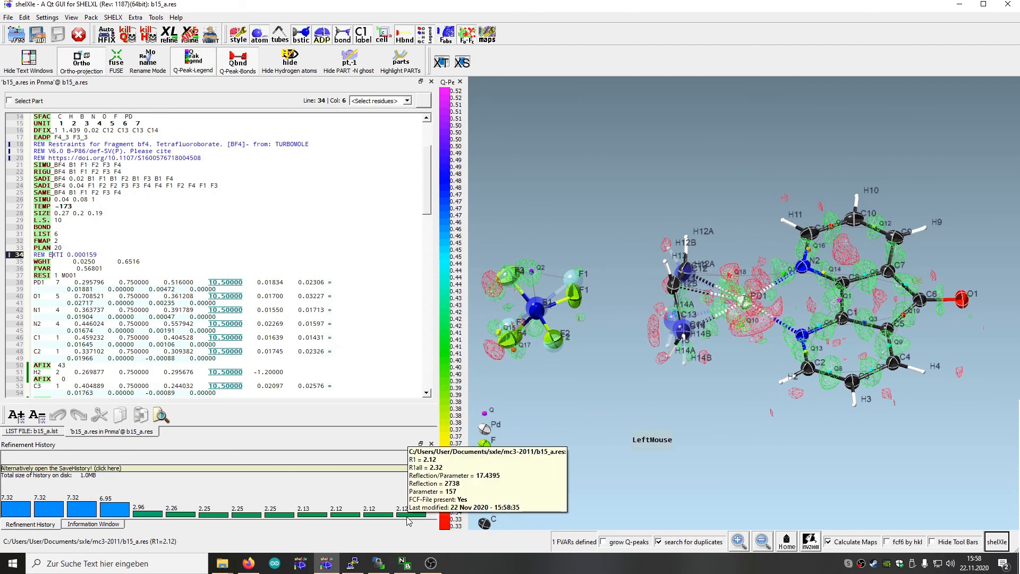